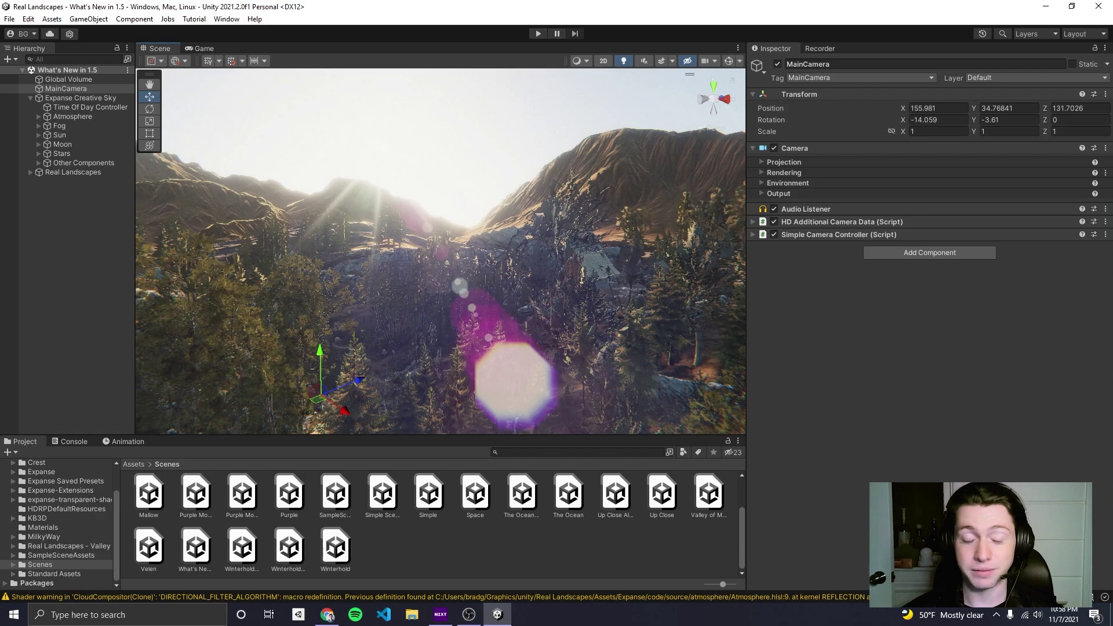
Step: Move the scene view down over the forest path, then up to the mountain horizon
left_click(150, 84)
left_click_drag(243, 96, 452, 280)
middle_click_drag(452, 280, 435, 312)
right_click_drag(434, 312, 510, 353)
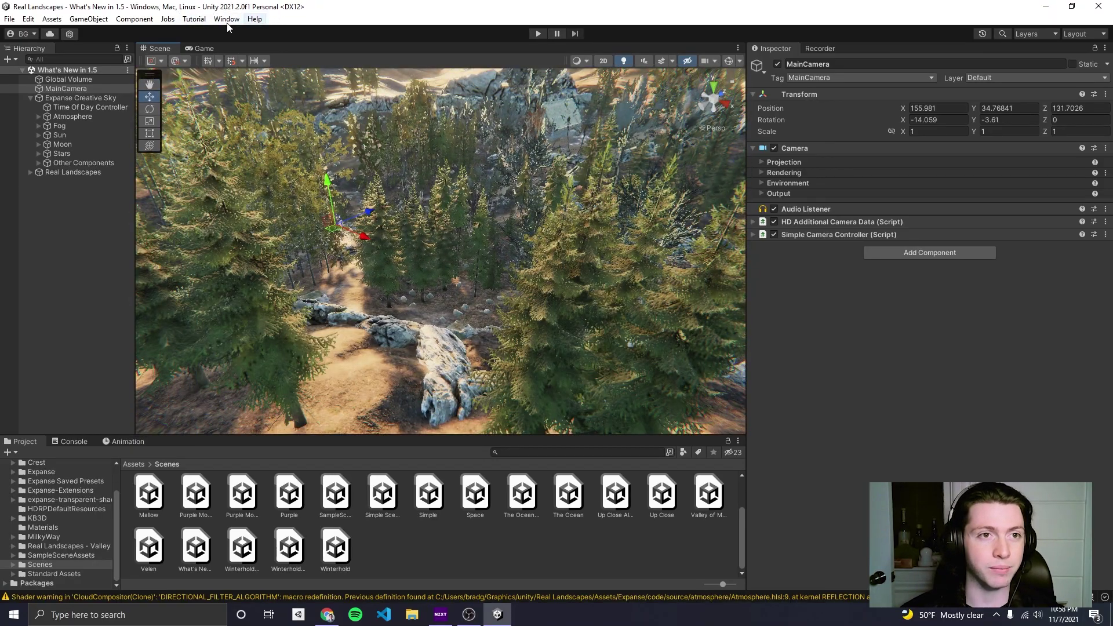
right_click_drag(452, 290, 556, 279)
Step: Set the Time Of Day Controller to 6:00 for sunrise, centre the sun, and save
left_click(91, 106)
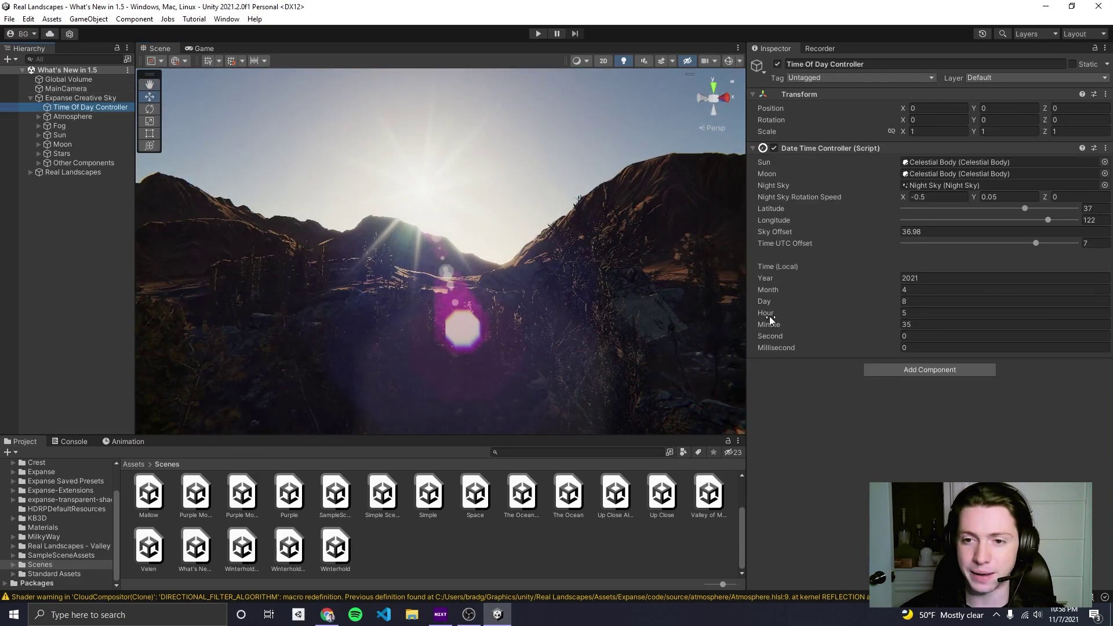
left_click_drag(769, 325, 701, 348)
right_click_drag(701, 349, 696, 307)
left_click_drag(811, 334, 856, 324)
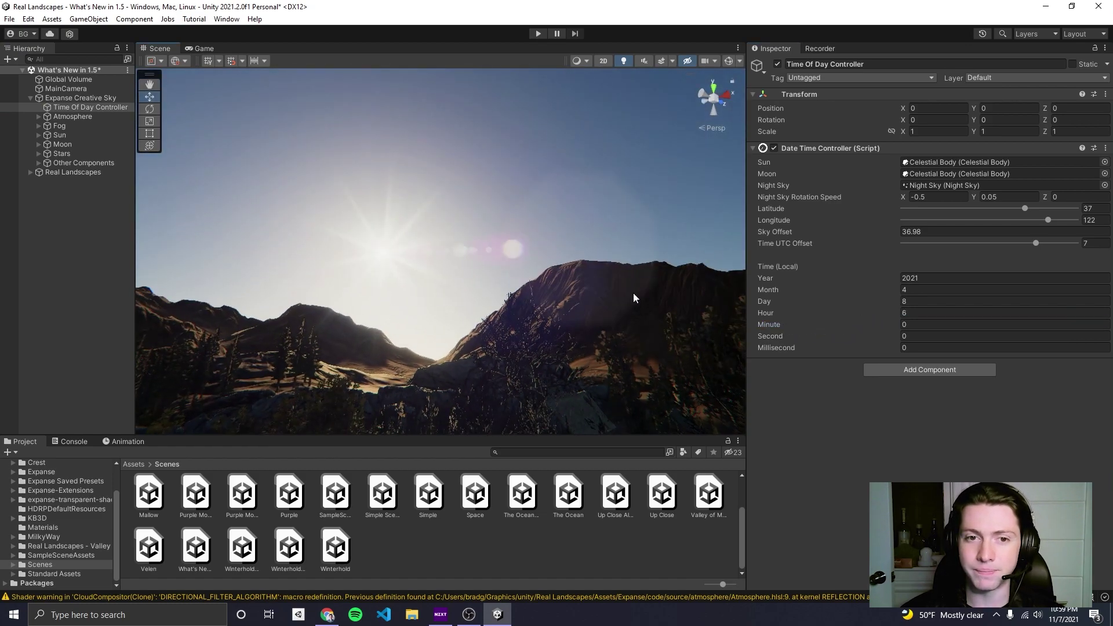
right_click_drag(634, 294, 510, 285)
key("ctrl+s")
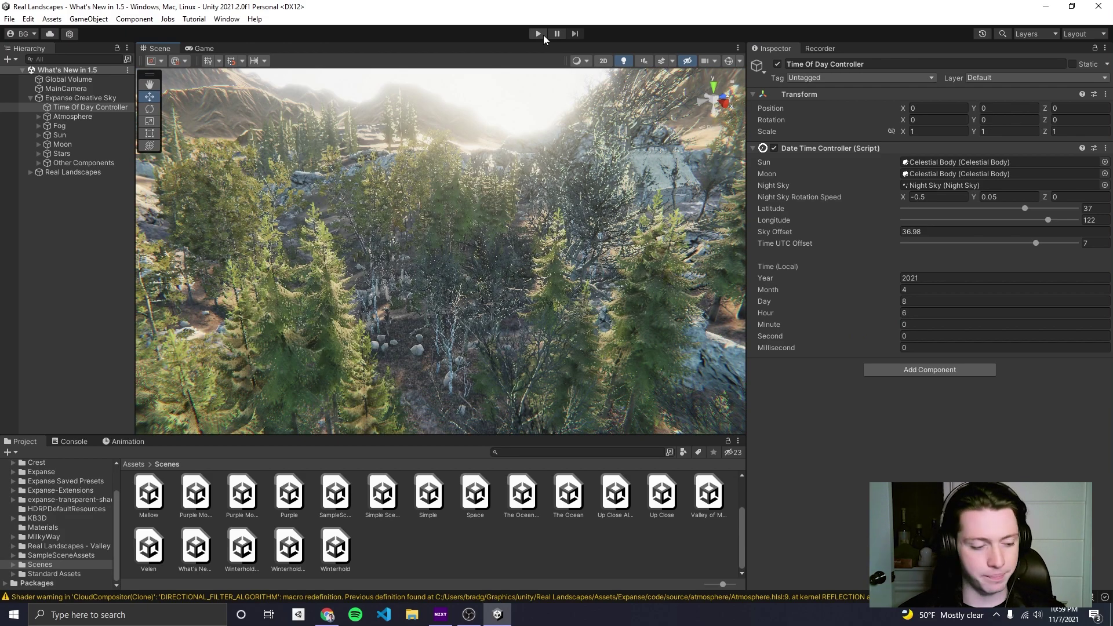
Step: Play the scene with Stats shown, keeping the Game view at Full HD resolution
left_click(544, 35)
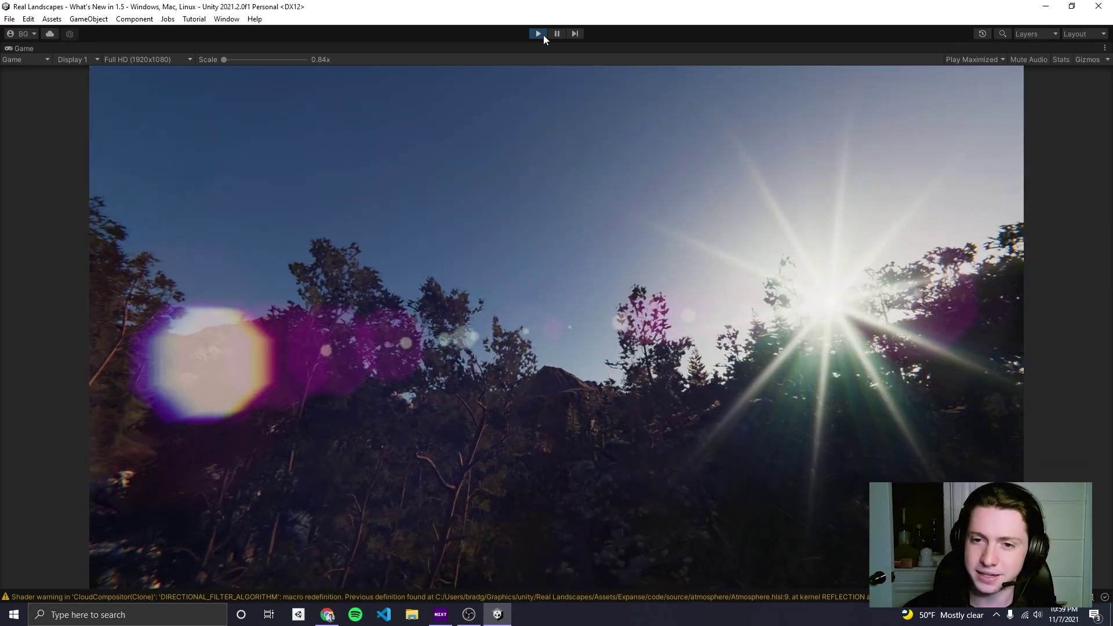
left_click(1060, 59)
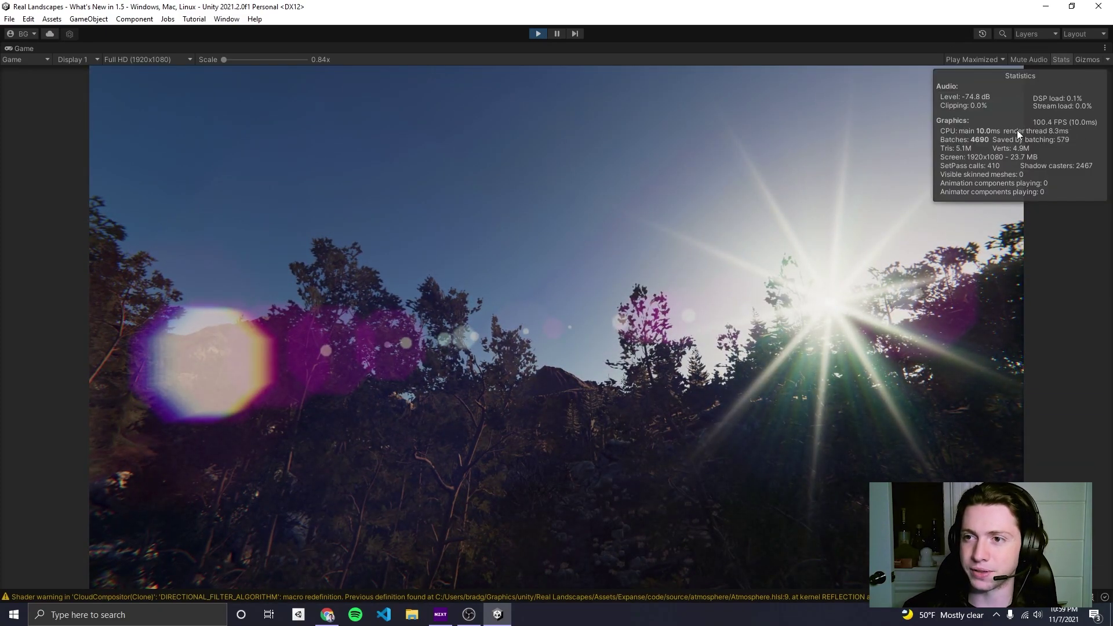
left_click(155, 62)
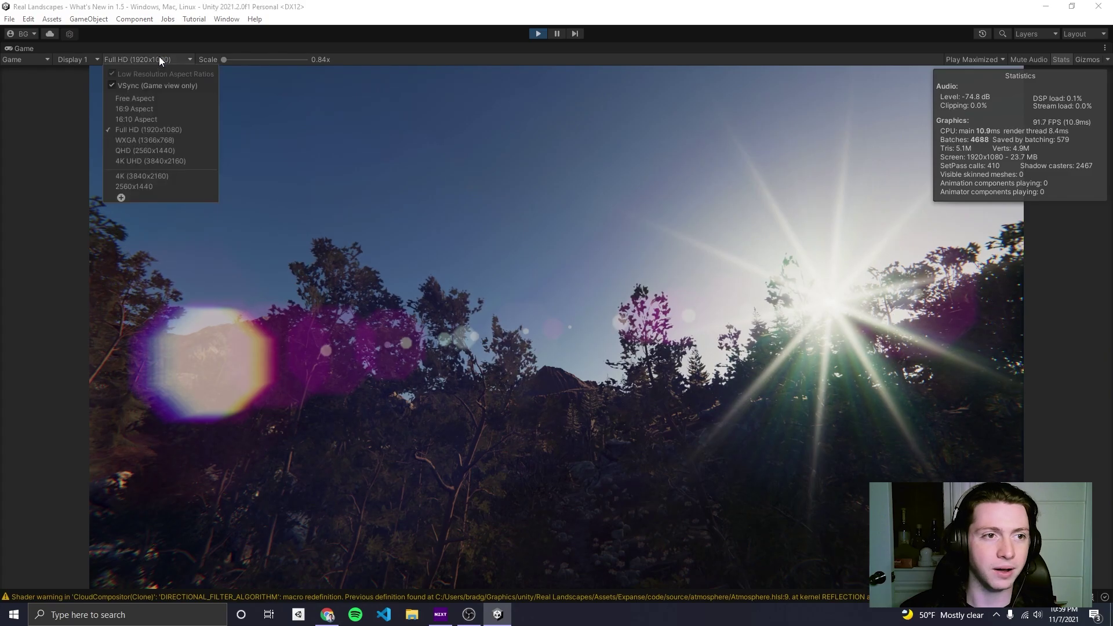
left_click(183, 57)
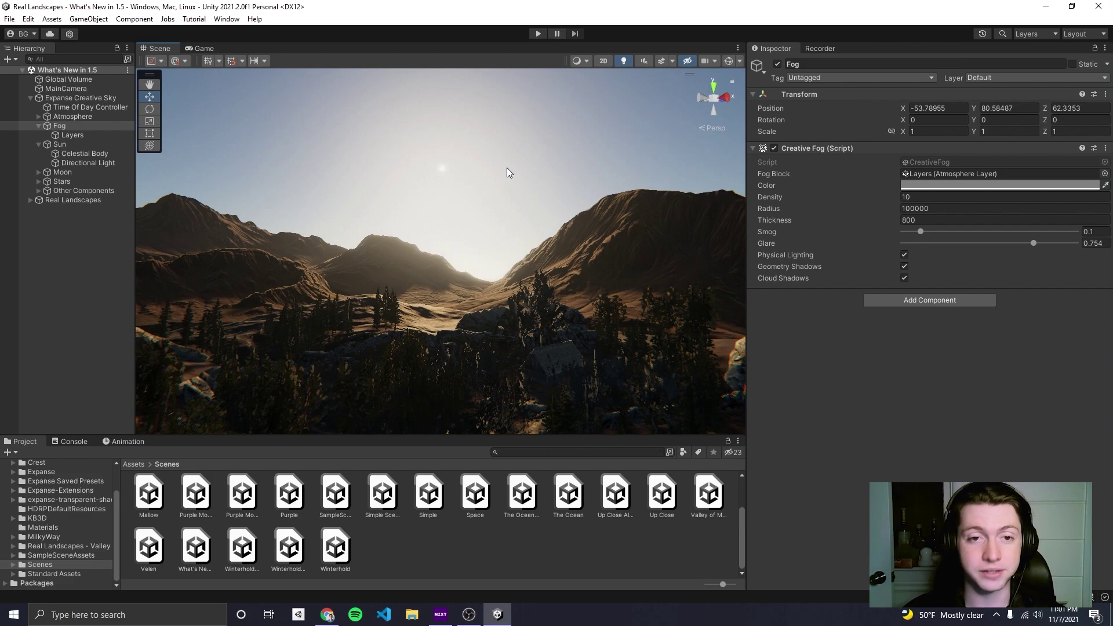
Step: Set the Fog object's density to 1000 and save the scene
left_click(100, 143)
left_click(102, 127)
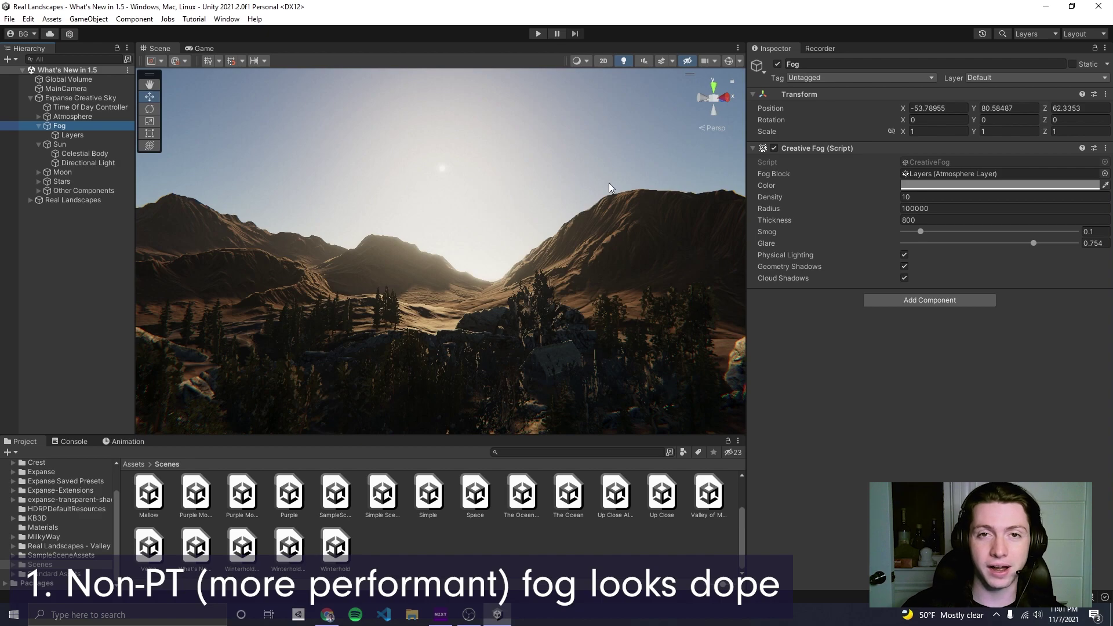
left_click(68, 135)
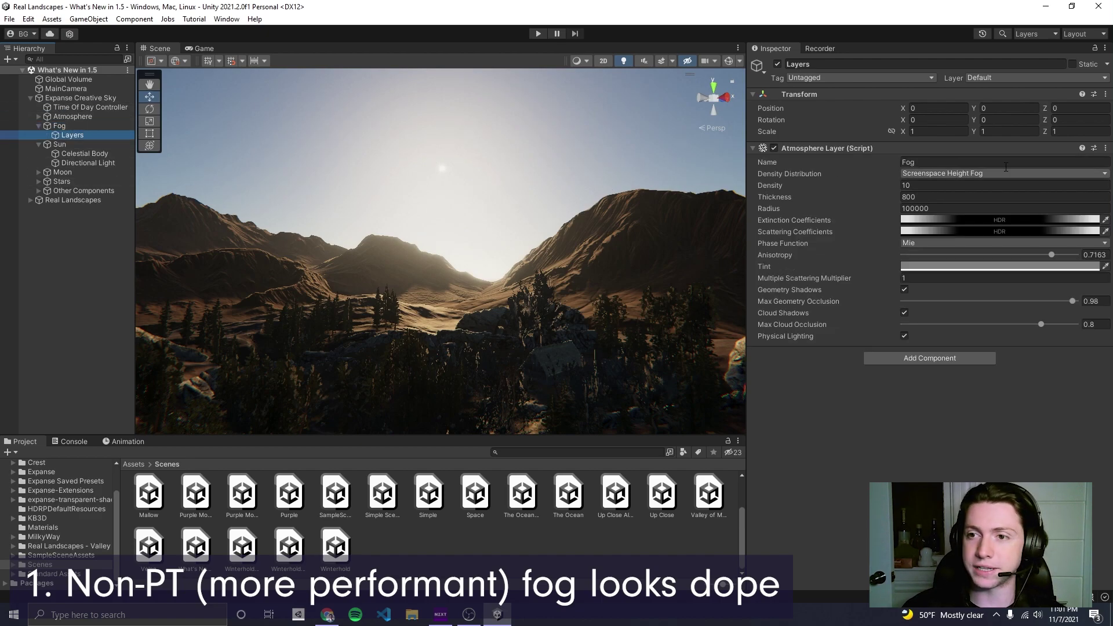
left_click(958, 173)
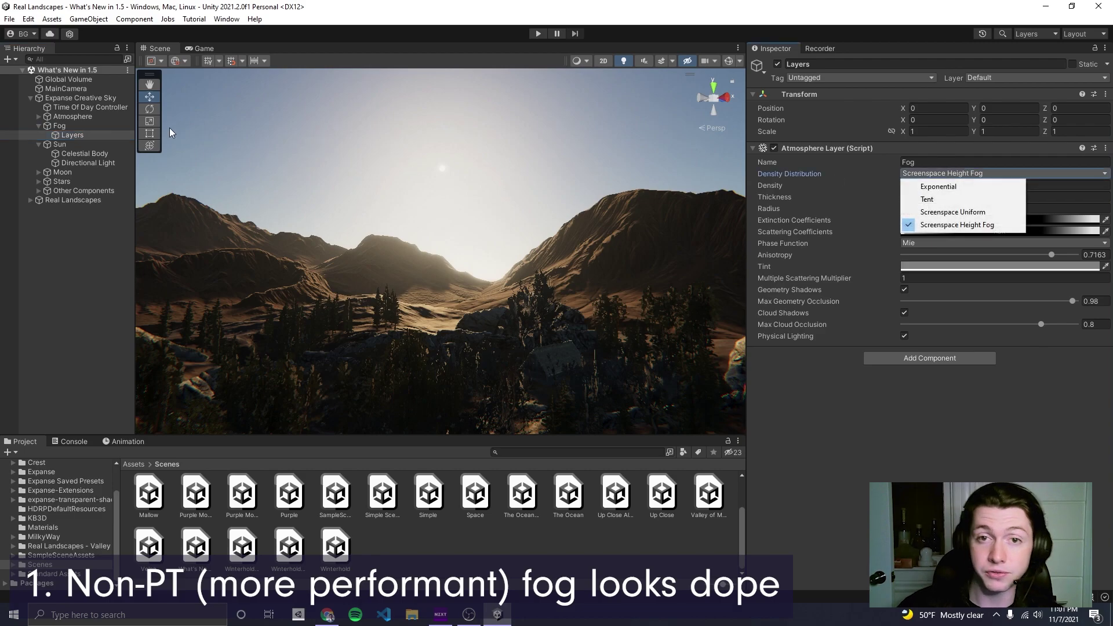
left_click(94, 127)
left_click(94, 127)
left_click(926, 196)
type("000")
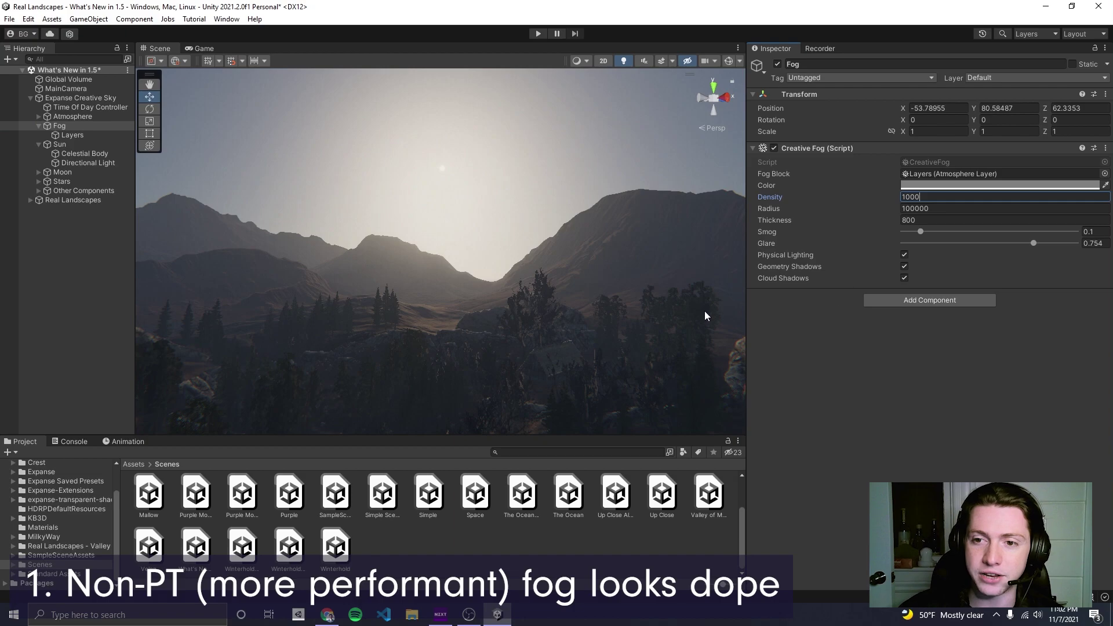
key("Return")
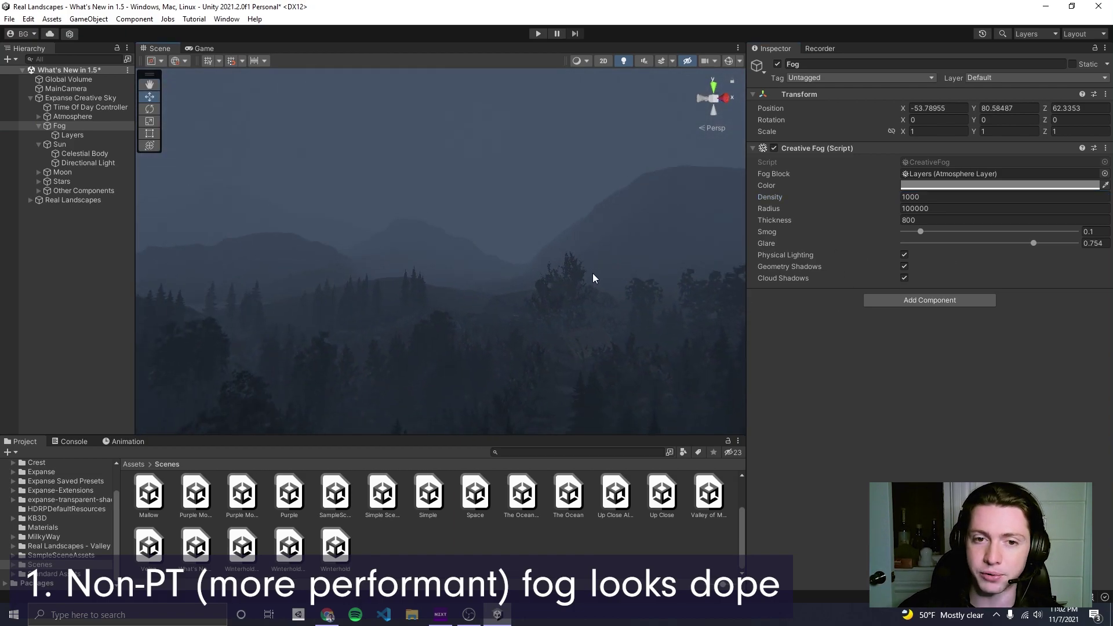
key("ctrl+s")
Step: Look up at the mountain ridge and sky through the fog, and save
middle_click_drag(591, 279, 559, 245)
mouse_move(559, 244)
right_mouse_down()
mouse_move(409, 291)
mouse_move(415, 209)
mouse_move(429, 189)
mouse_move(409, 193)
mouse_move(599, 331)
mouse_move(537, 325)
mouse_move(528, 286)
mouse_move(450, 283)
mouse_move(531, 331)
mouse_move(530, 222)
mouse_move(554, 276)
mouse_move(546, 258)
right_mouse_up()
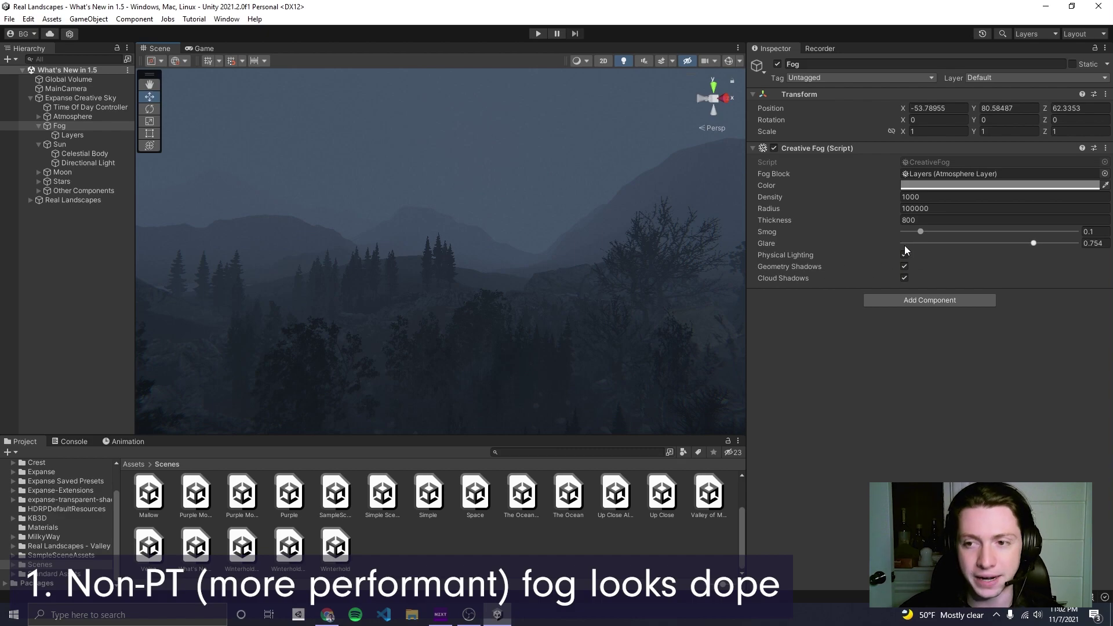
right_click_drag(601, 261, 587, 249)
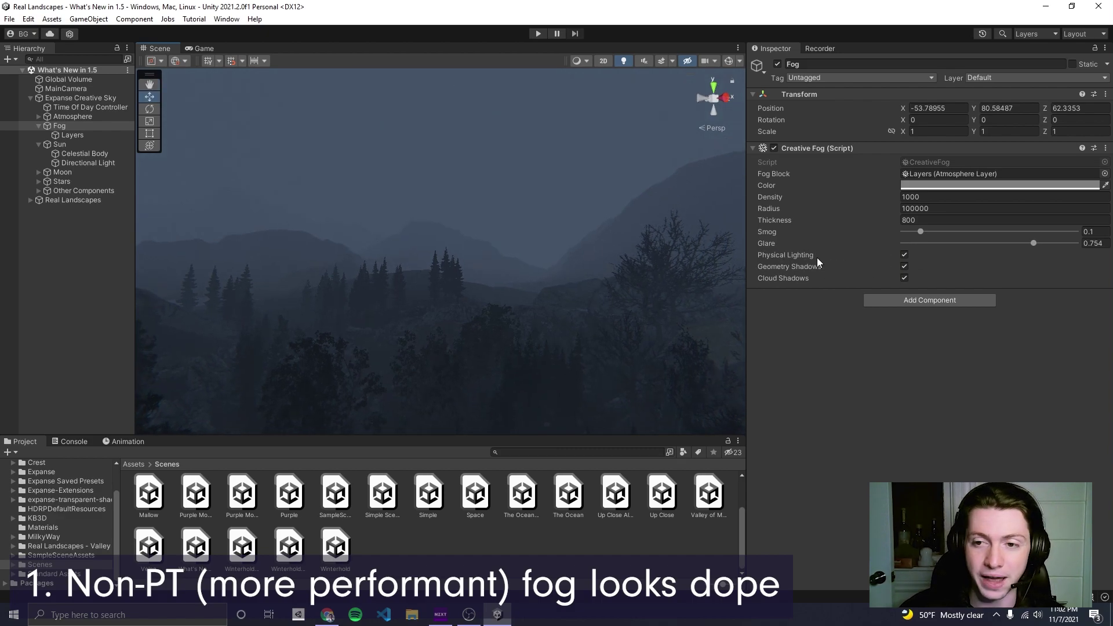
mouse_move(868, 258)
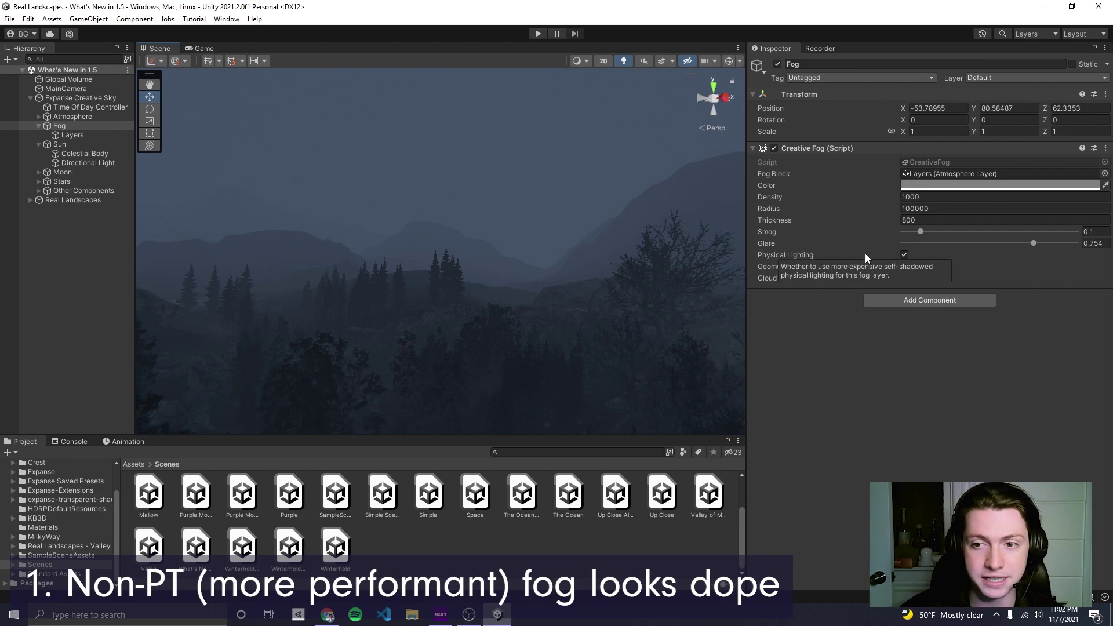
left_click(906, 255)
right_click_drag(644, 280, 644, 231)
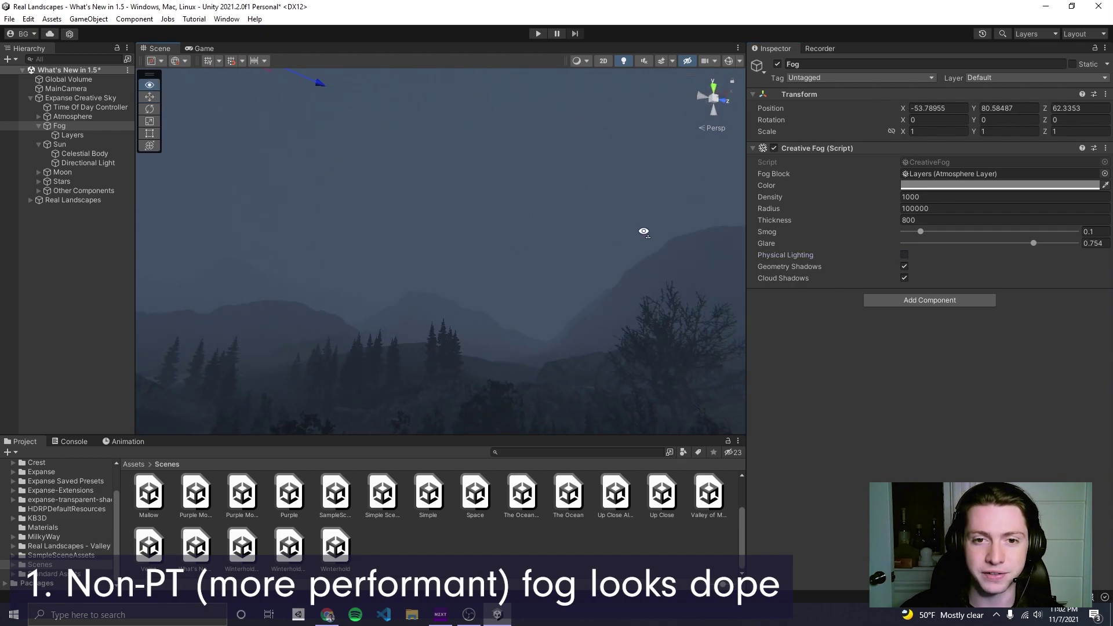
key("ctrl+s")
Step: Toggle the fog's Physical Lighting on and off, leaving it unchecked, then play the scene
left_click(904, 256)
left_click(905, 256)
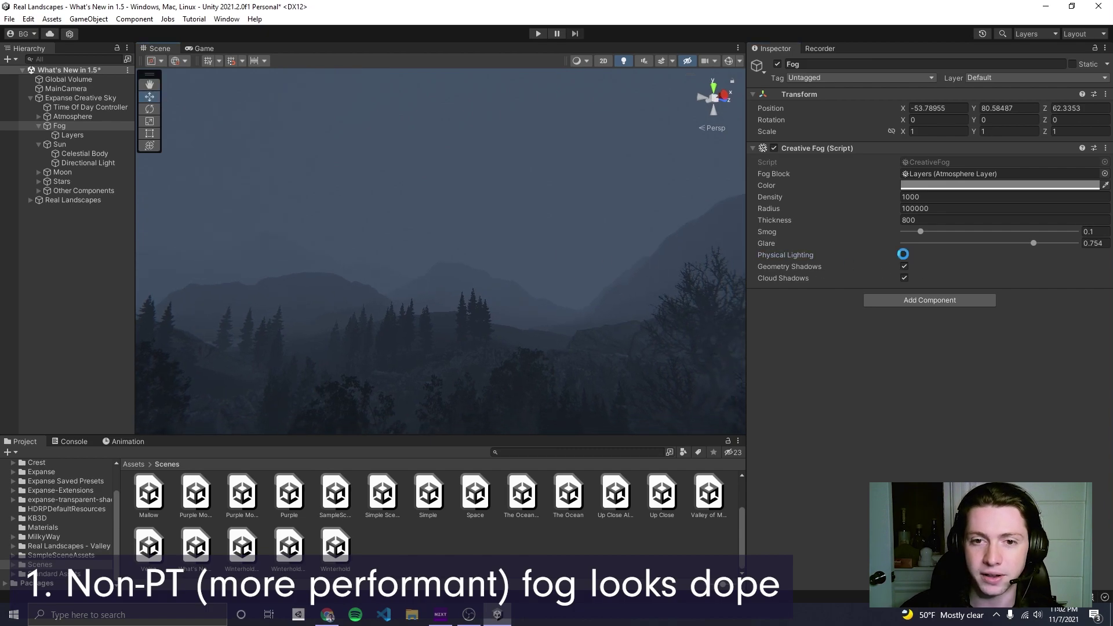
left_click(903, 254)
right_click_drag(641, 269, 441, 313)
key("ctrl+s")
left_click(904, 255)
left_click(538, 33)
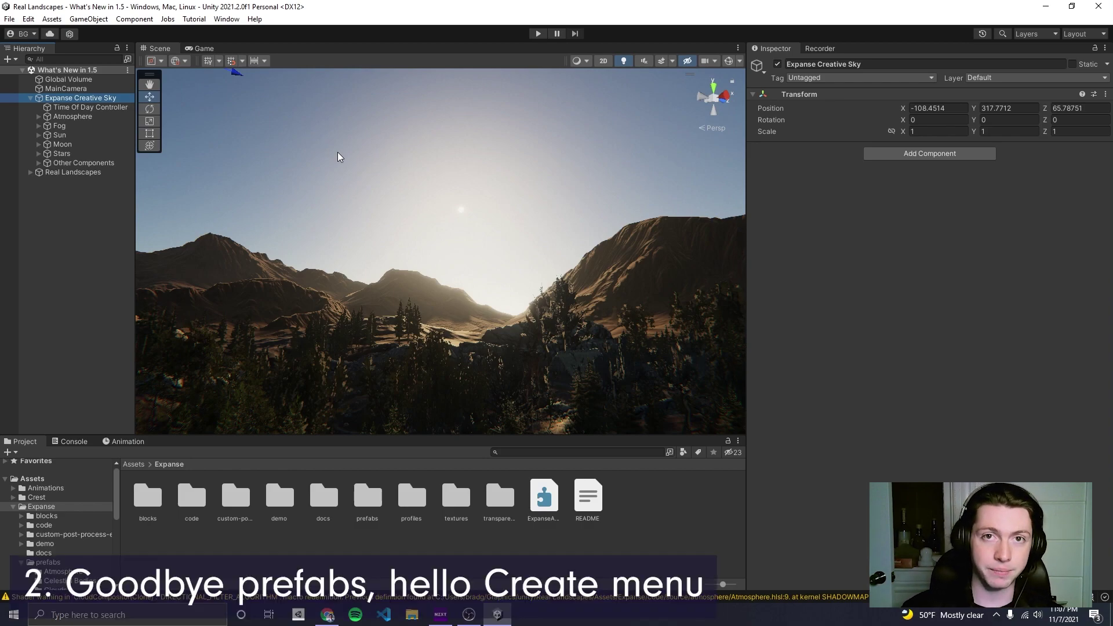
Step: Create an empty child GameObject under Expanse Creative Sky, then delete it
right_click(84, 99)
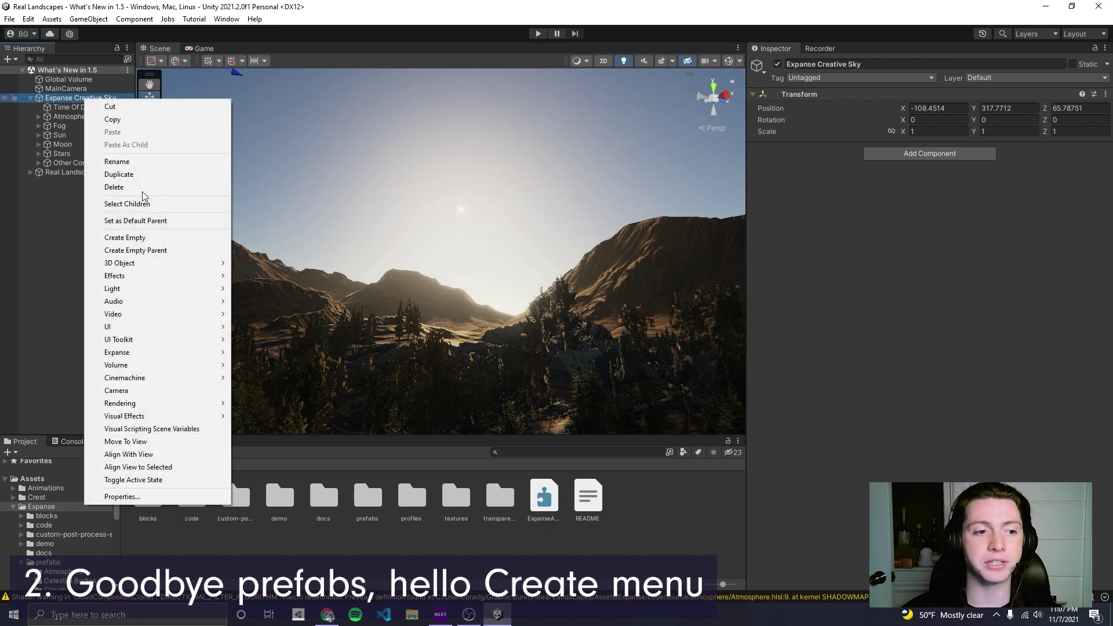
left_click(158, 238)
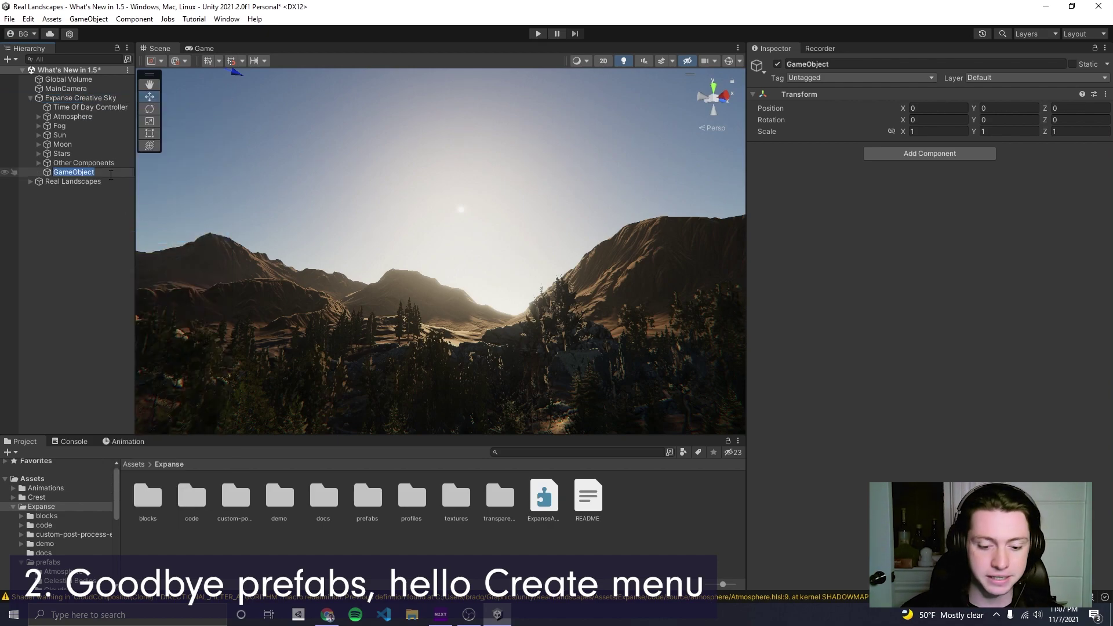
key("Return")
left_click(917, 154)
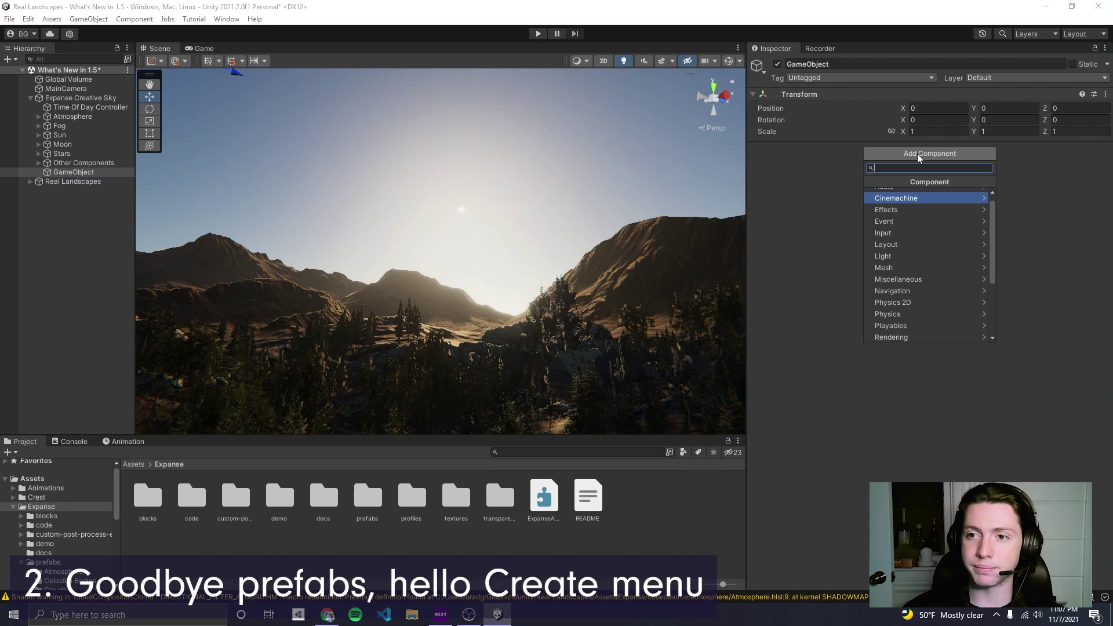
type("volu")
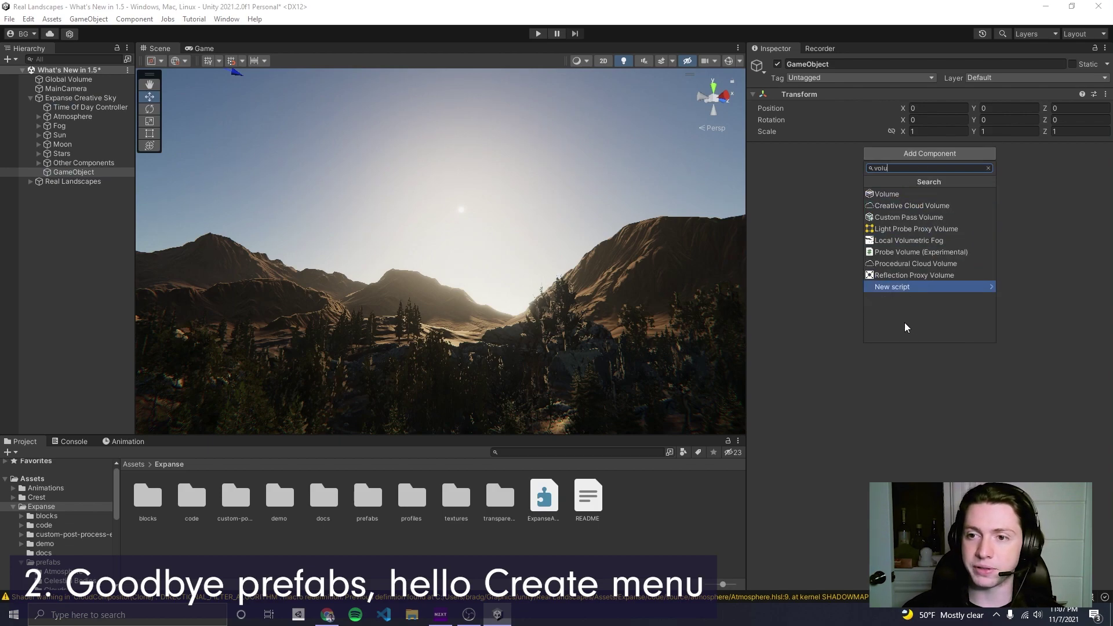
left_click(840, 257)
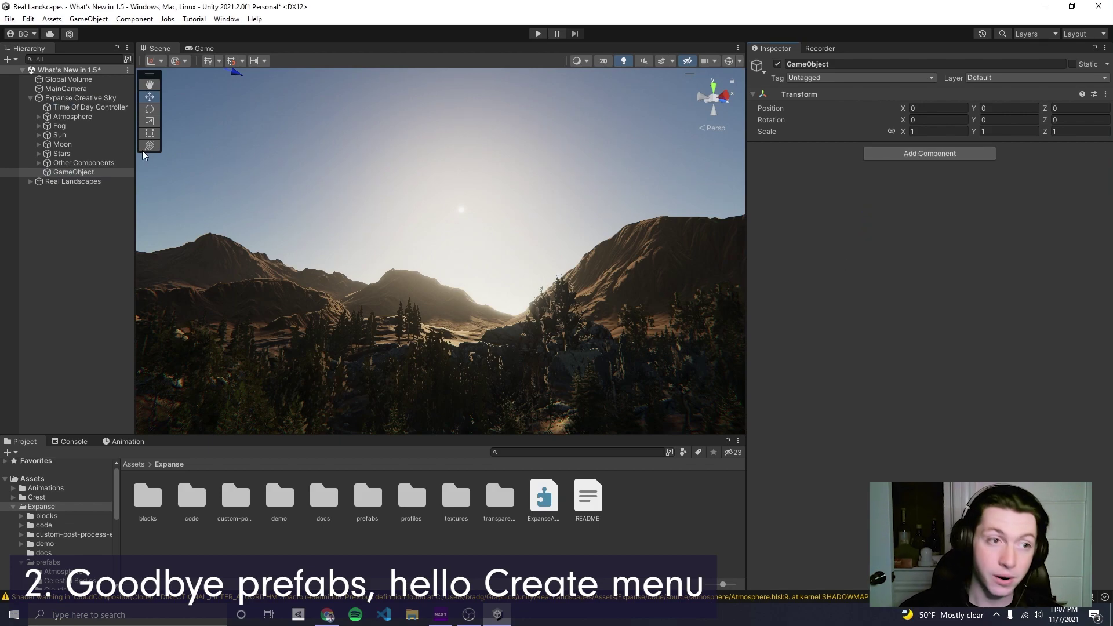
right_click(78, 172)
left_click(128, 257)
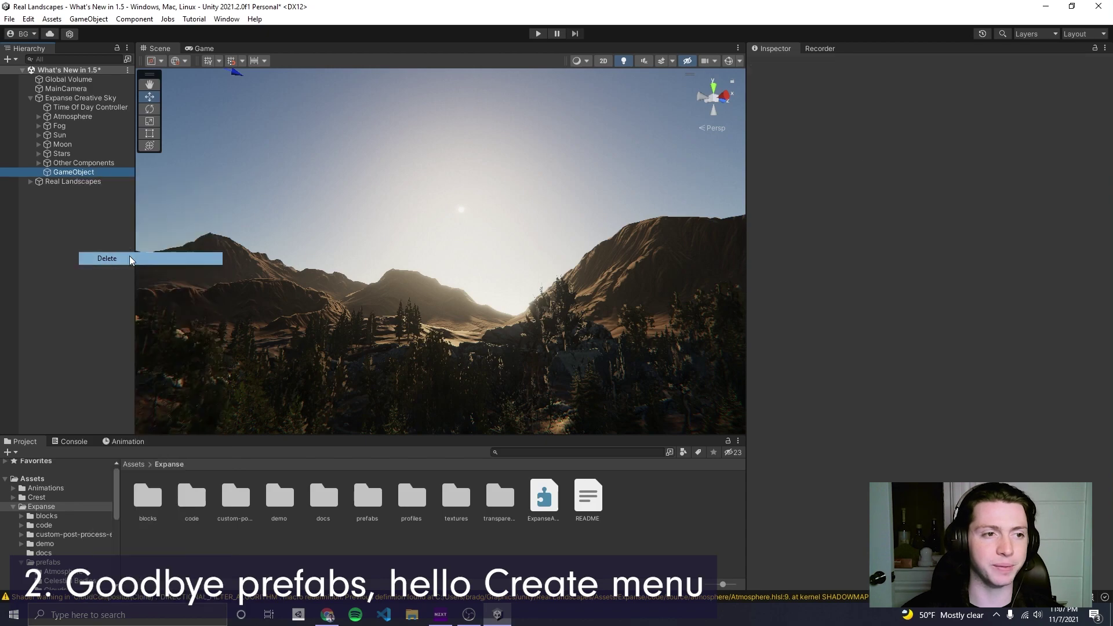
Step: Show Expanse > Advanced create options for Expanse Creative Sky, revealing Procedural Cloud Volume
left_click(85, 99)
right_click(72, 99)
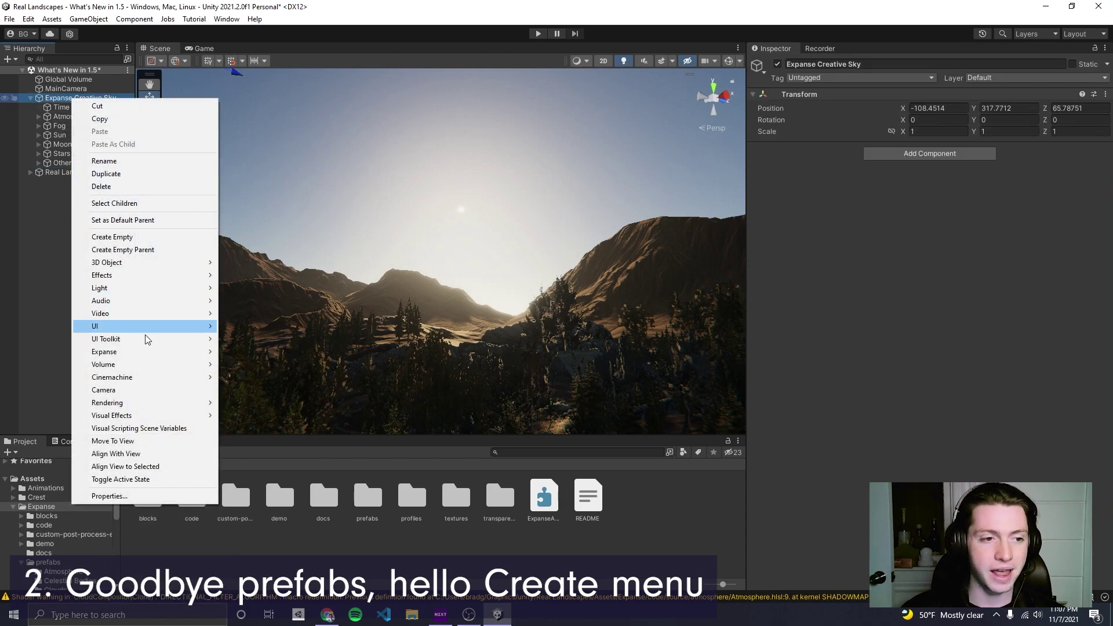
mouse_move(141, 353)
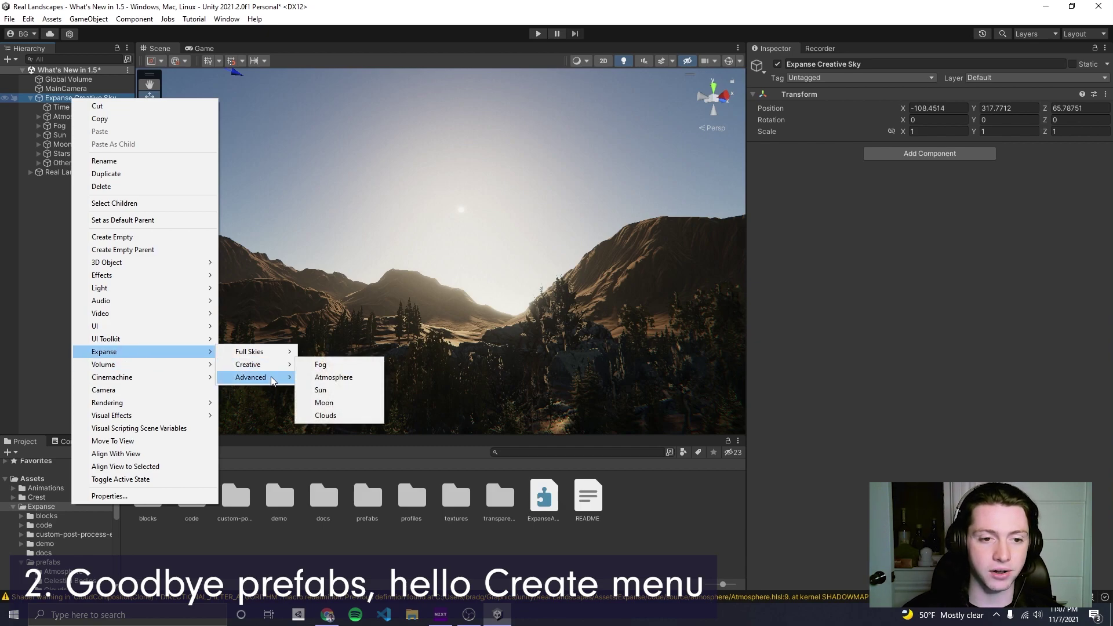
mouse_move(273, 380)
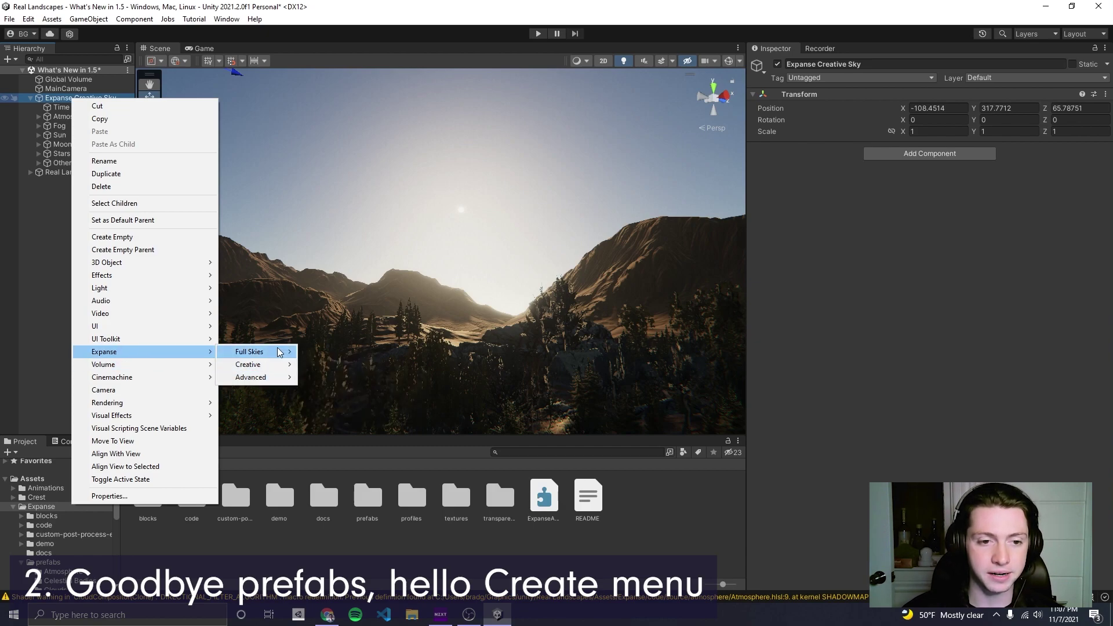
mouse_move(277, 351)
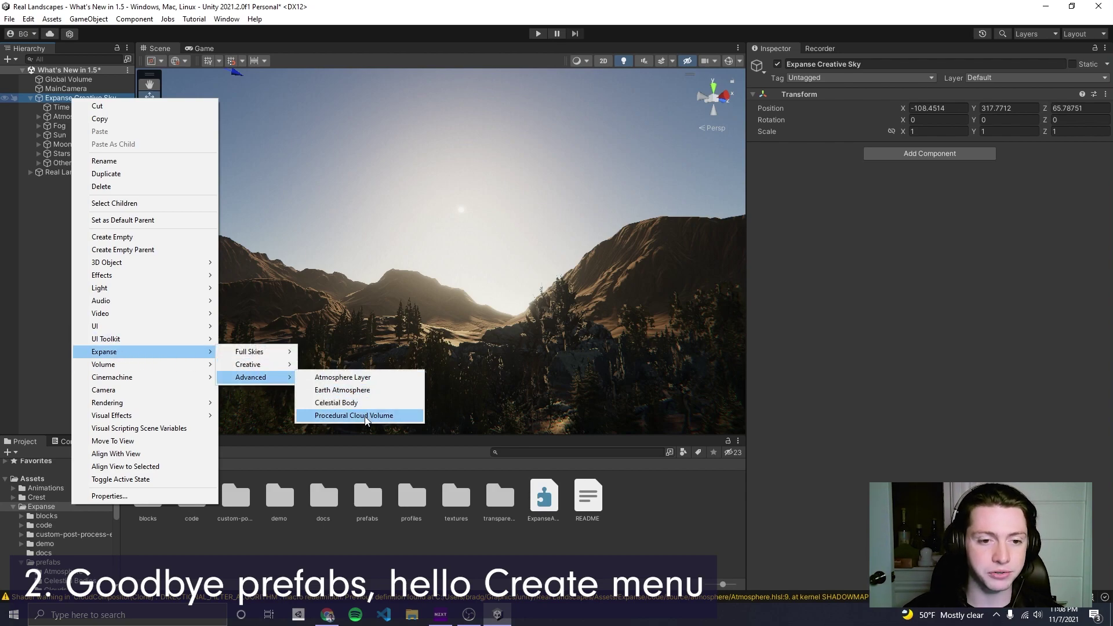
Step: Add a Procedural Cloud Volume, save, and tilt the view up to the new clouds
left_click(352, 414)
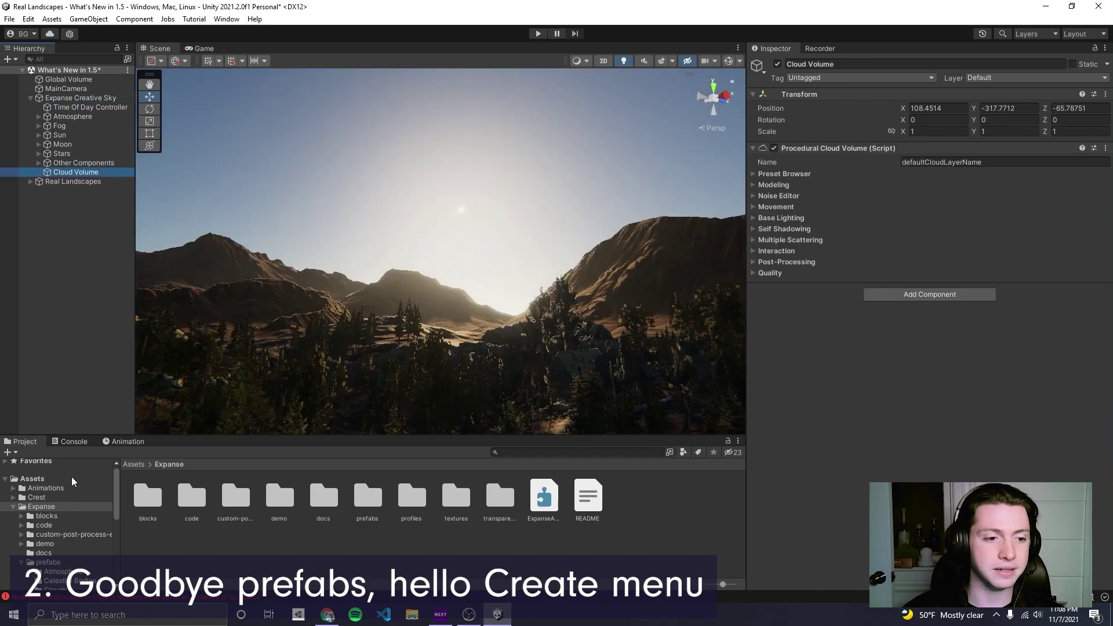
right_click_drag(325, 197, 398, 203)
key("ctrl+s")
right_click_drag(293, 189, 323, 265)
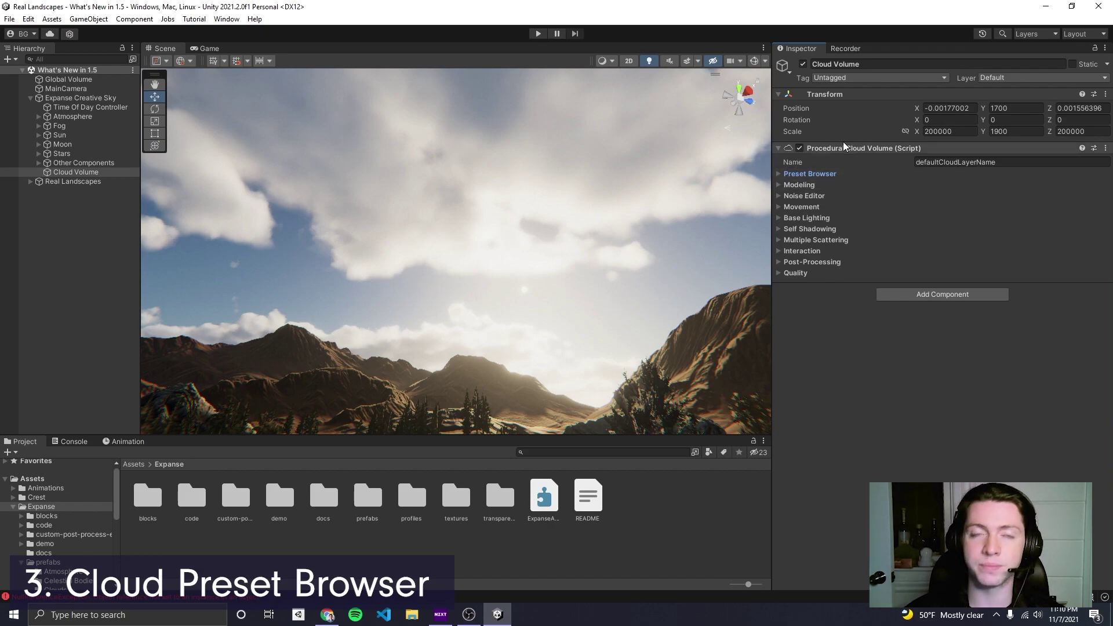
Step: Widen the Inspector and try the Antithesis and Brewing cloud presets
left_click(800, 174)
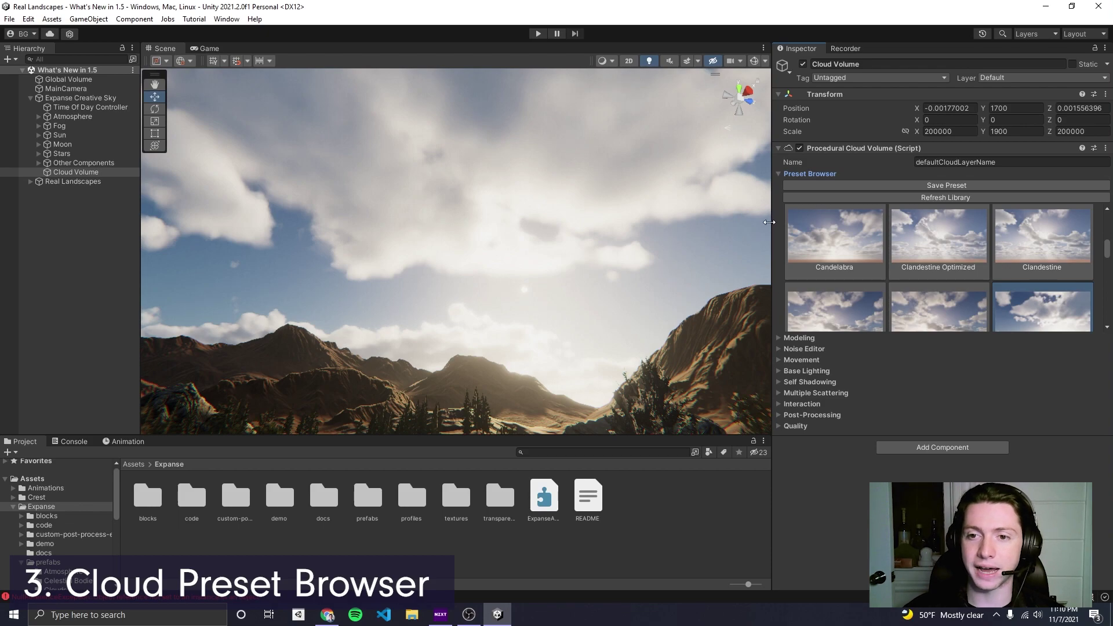
left_click_drag(773, 226, 651, 225)
scroll(854, 252, "down", 10)
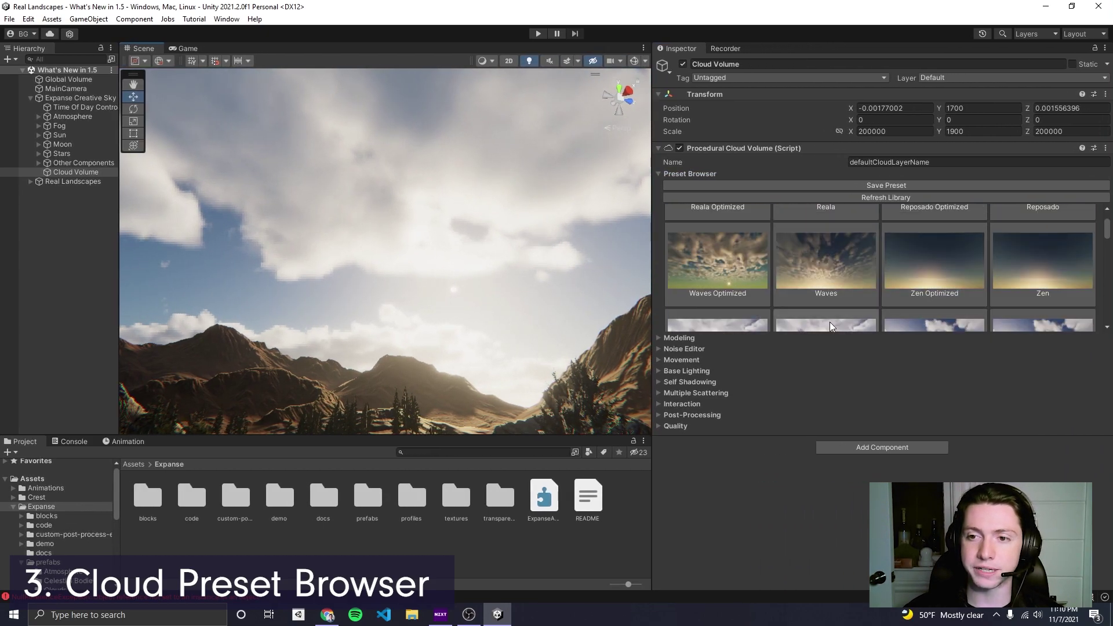
scroll(867, 256, "up", 10)
left_click(821, 247)
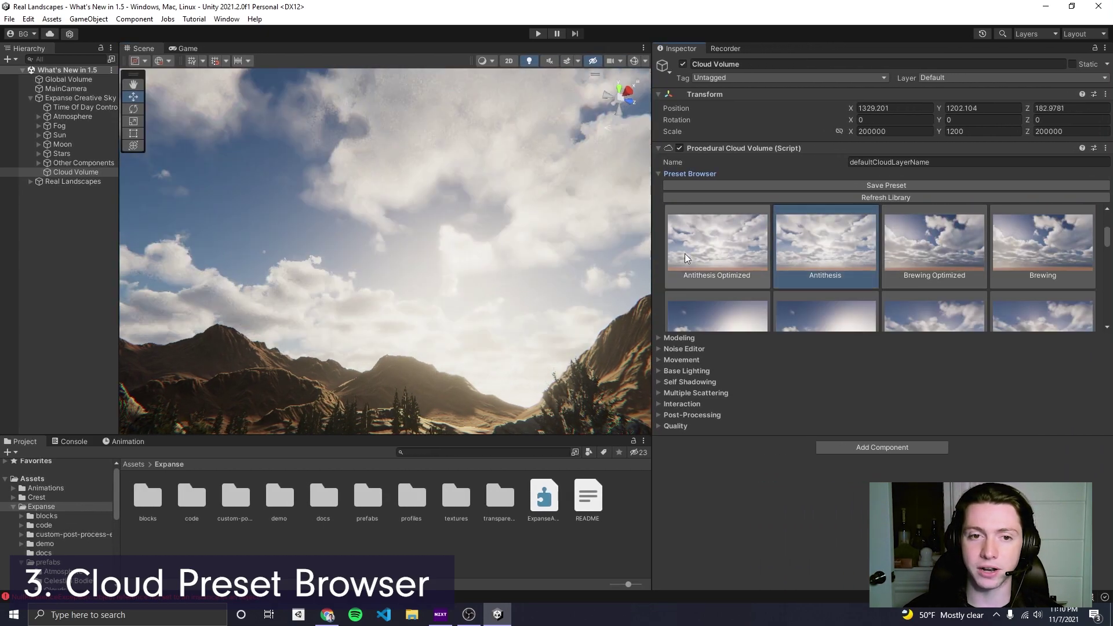
right_click_drag(441, 221, 292, 243)
scroll(912, 245, "down", 2)
left_click(1053, 223)
Step: Try the Callous and Candelabra presets, then settle on Clandestine
scroll(936, 267, "down", 1)
left_click(821, 262)
right_click_drag(469, 241, 473, 235)
left_click(1030, 254)
right_click_drag(600, 249, 354, 244)
scroll(771, 264, "down", 1)
left_click(777, 263)
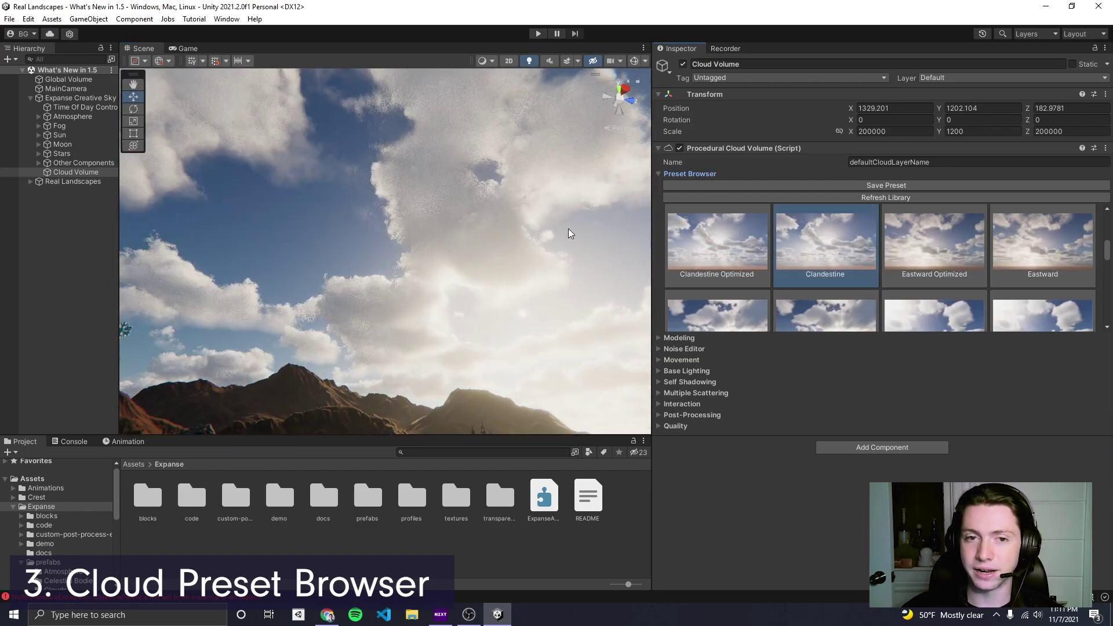
right_click_drag(476, 217, 441, 197)
Step: Lower Modeling Coverage Intensity to about 0.258 for thinner clouds
left_click(687, 173)
left_click(694, 185)
left_click_drag(922, 243, 909, 255)
right_click_drag(527, 235, 519, 238)
left_click(718, 185)
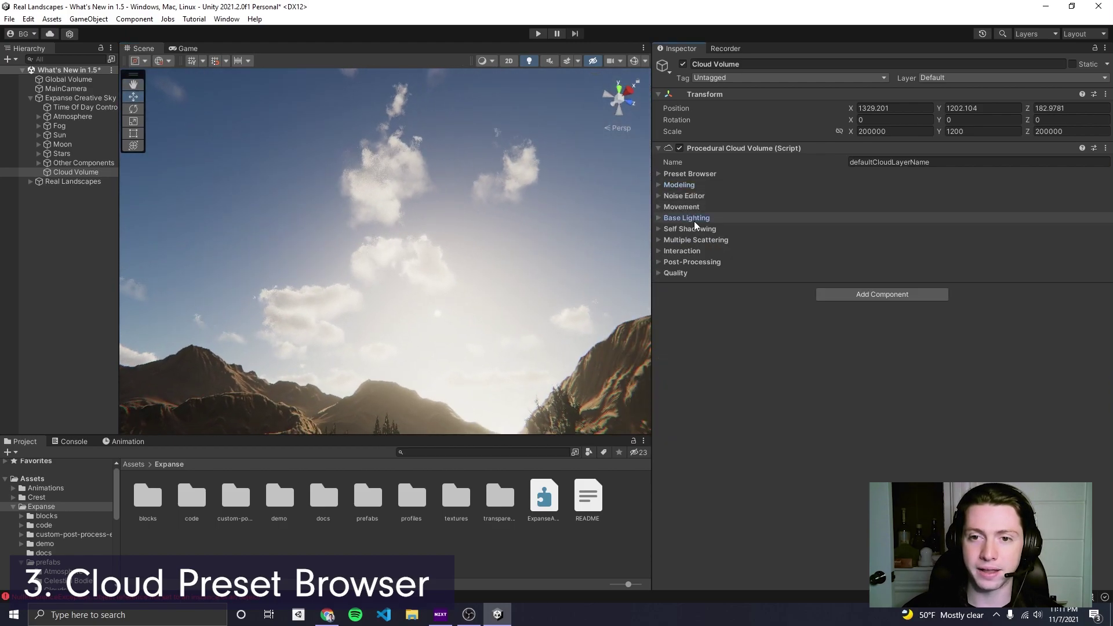
left_click(690, 218)
left_click(686, 218)
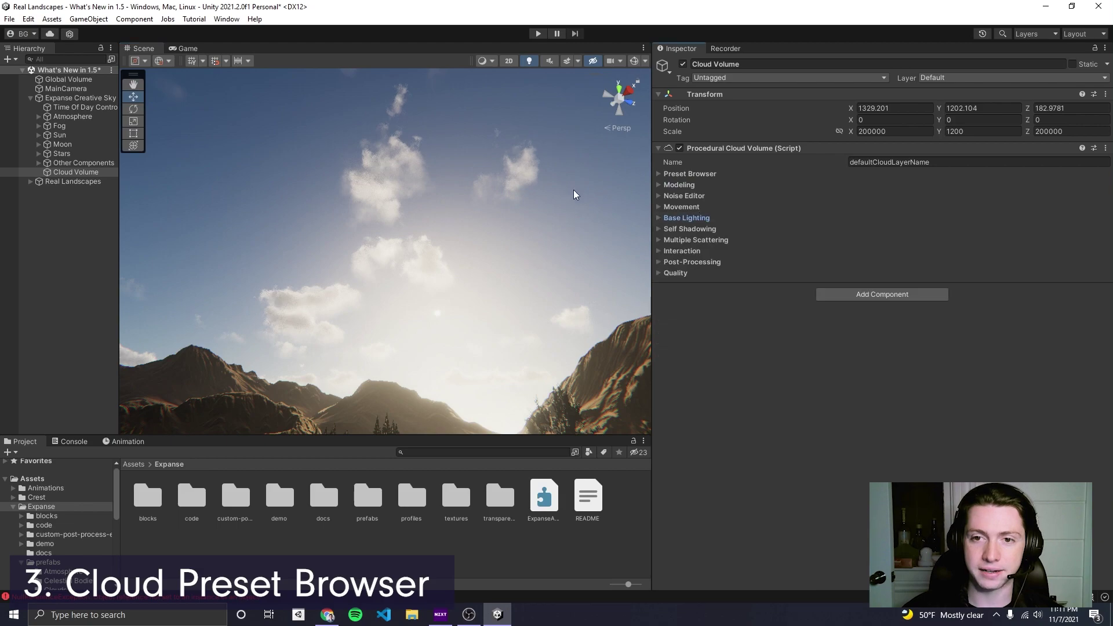
right_click_drag(566, 189, 585, 189)
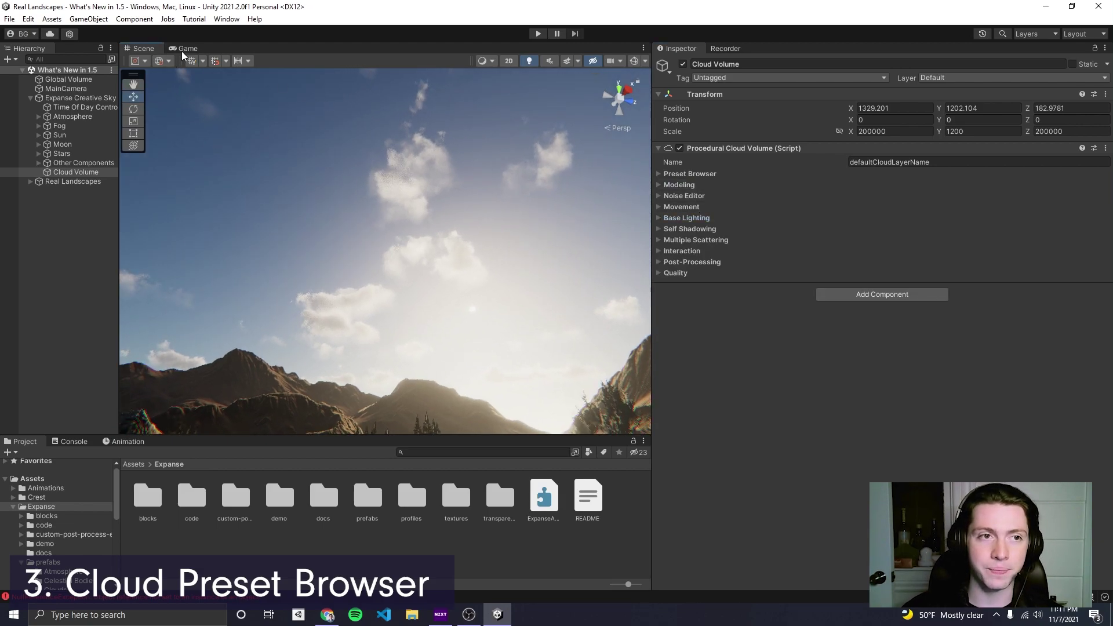
Step: In the Game view, hide Stats and rotate MainCamera up toward the sky
left_click(193, 47)
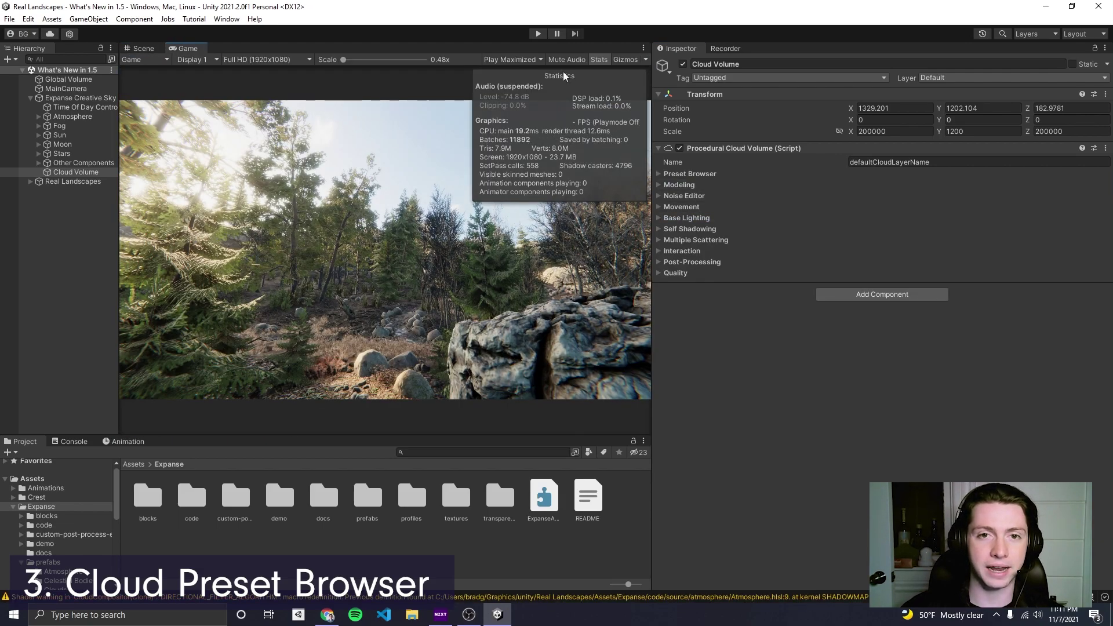
left_click(598, 61)
left_click(60, 89)
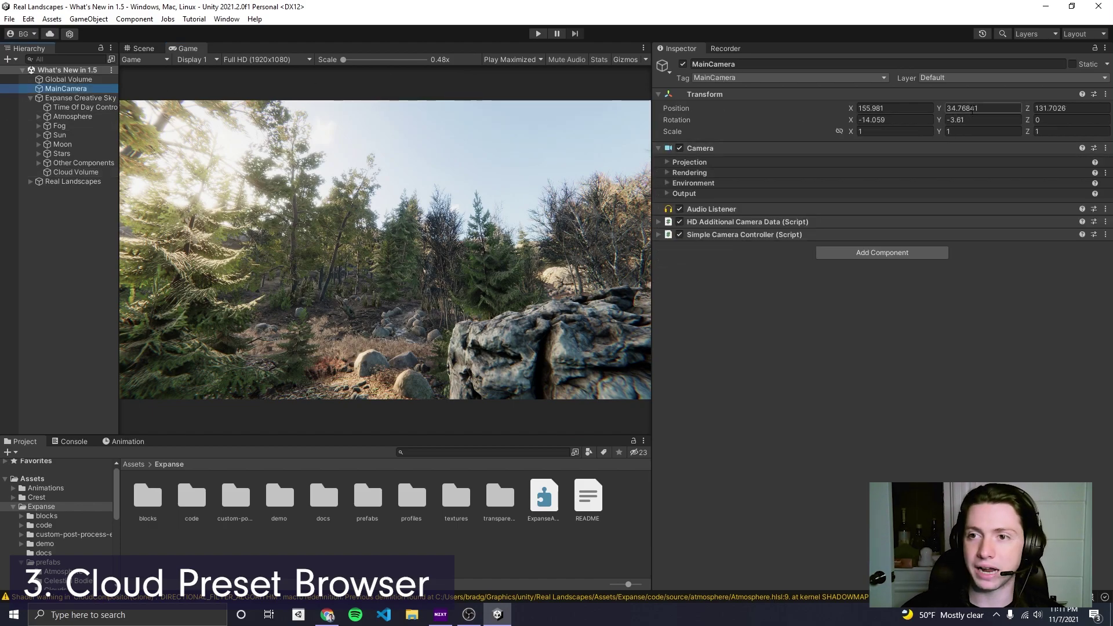
left_click_drag(940, 117, 962, 117)
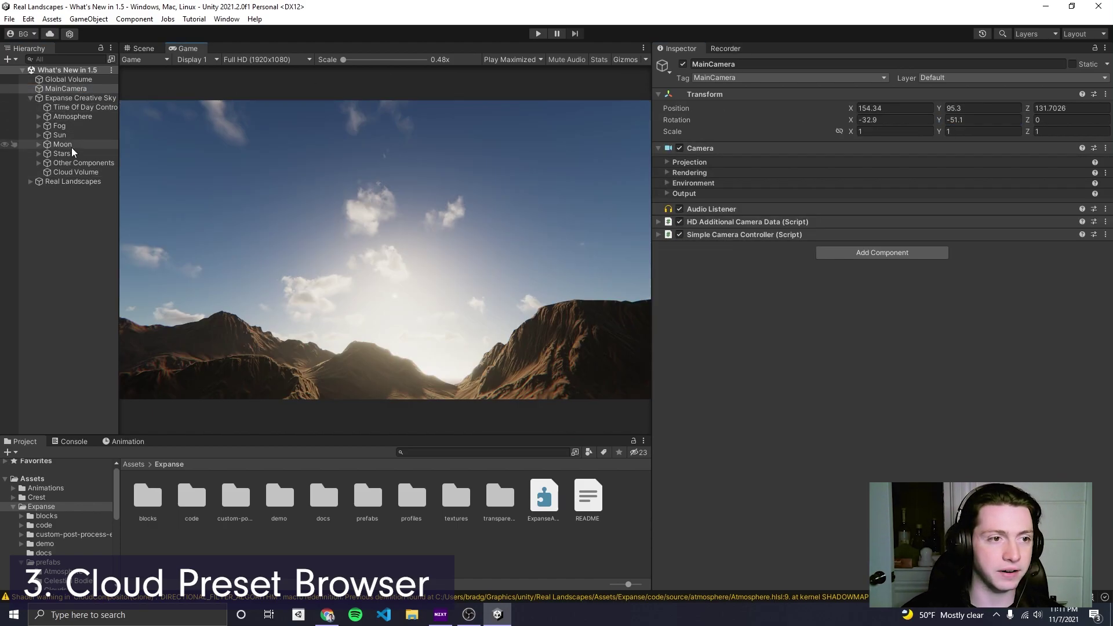
left_click(88, 172)
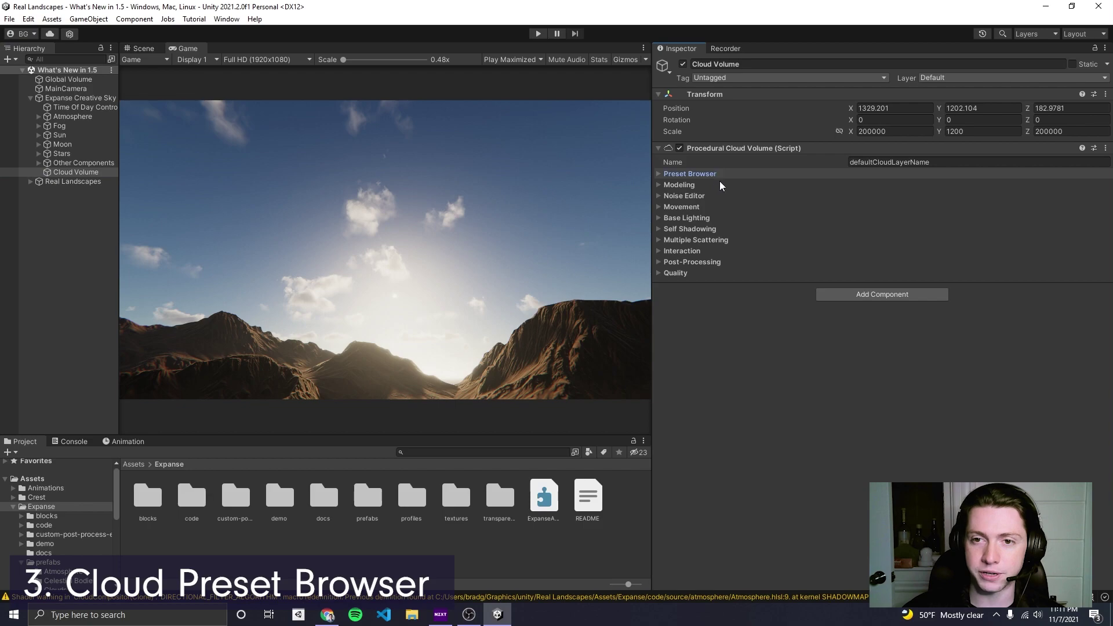
Step: Save the current clouds as a test preset asset in the Expanse Saved Presets folder
left_click(660, 174)
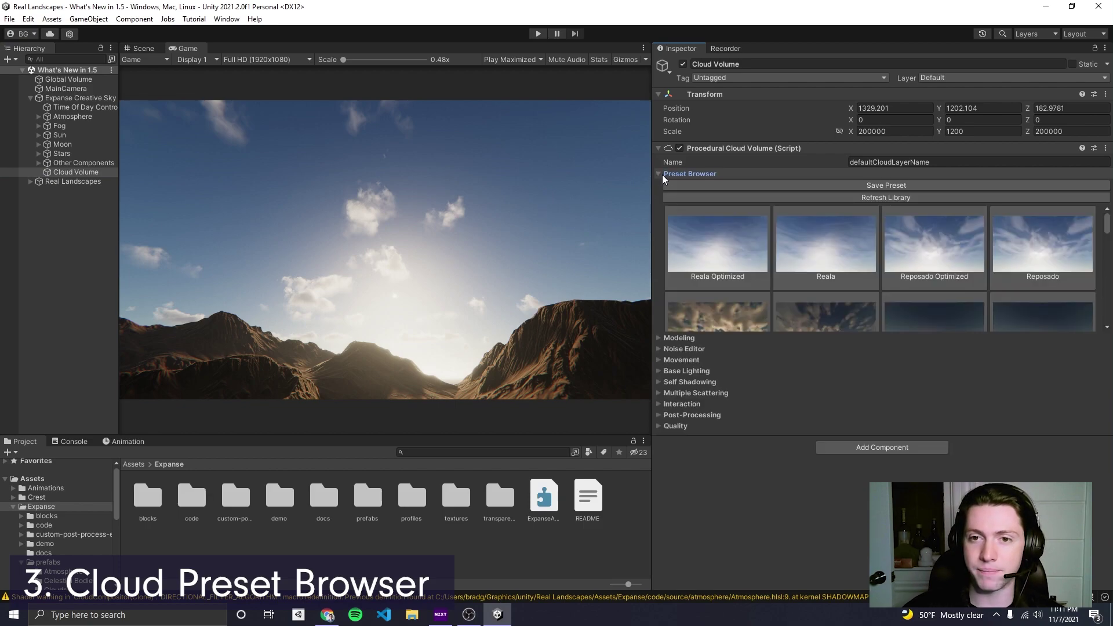
left_click(870, 183)
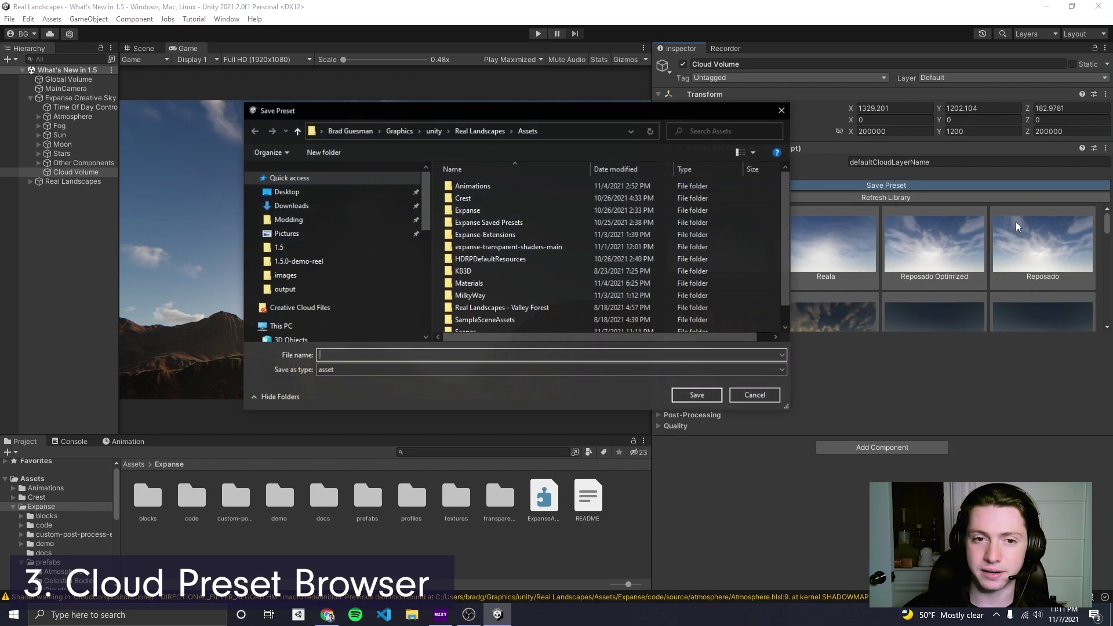
double_click(514, 223)
left_click(405, 354)
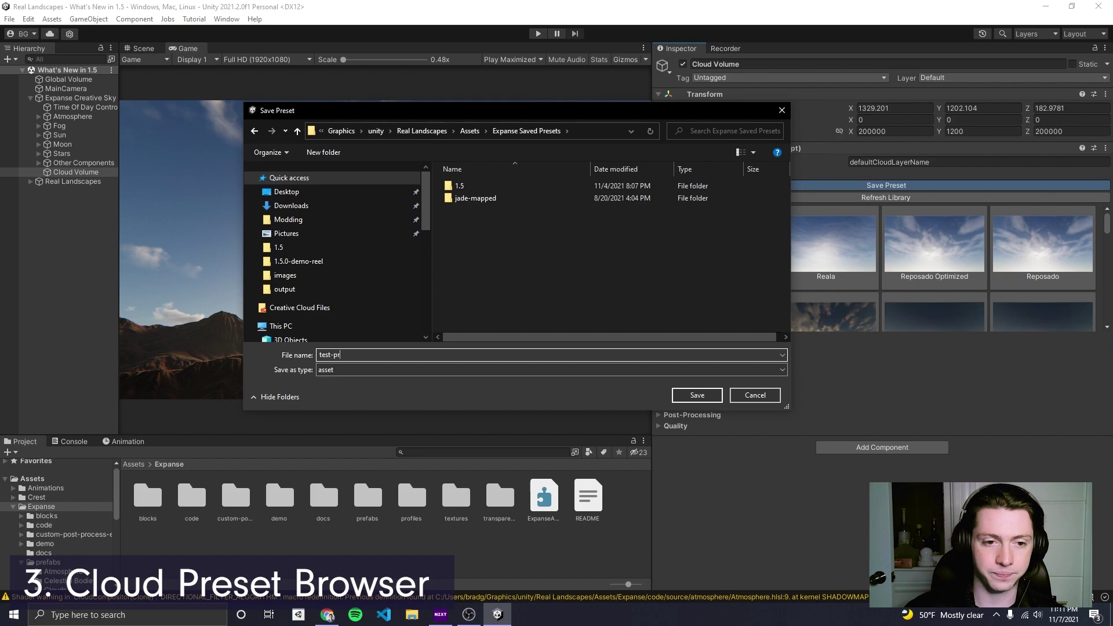
left_click(697, 395)
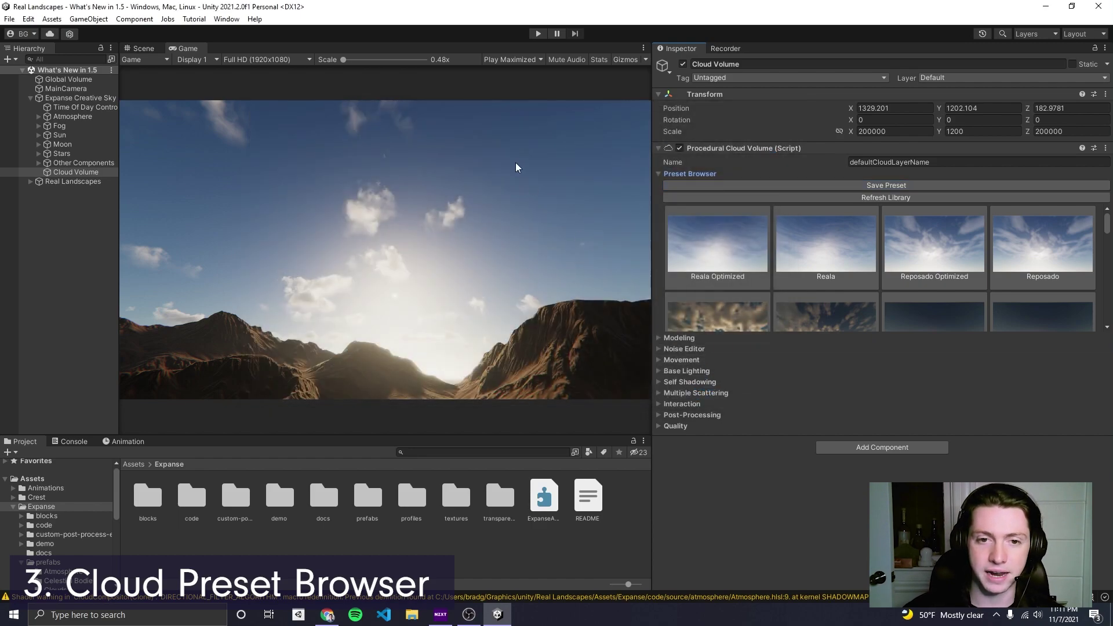
Step: Refresh the preset library, compare test-preset with ms-1.5-small-coverage, and reapply test-preset
left_click(961, 200)
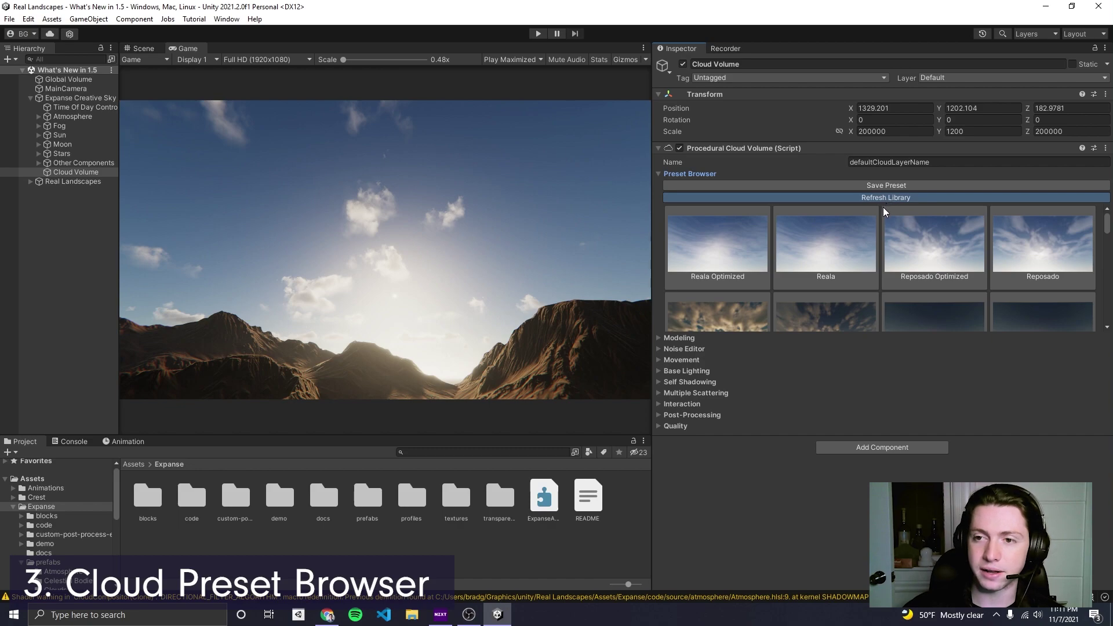
scroll(866, 255, "down", 10)
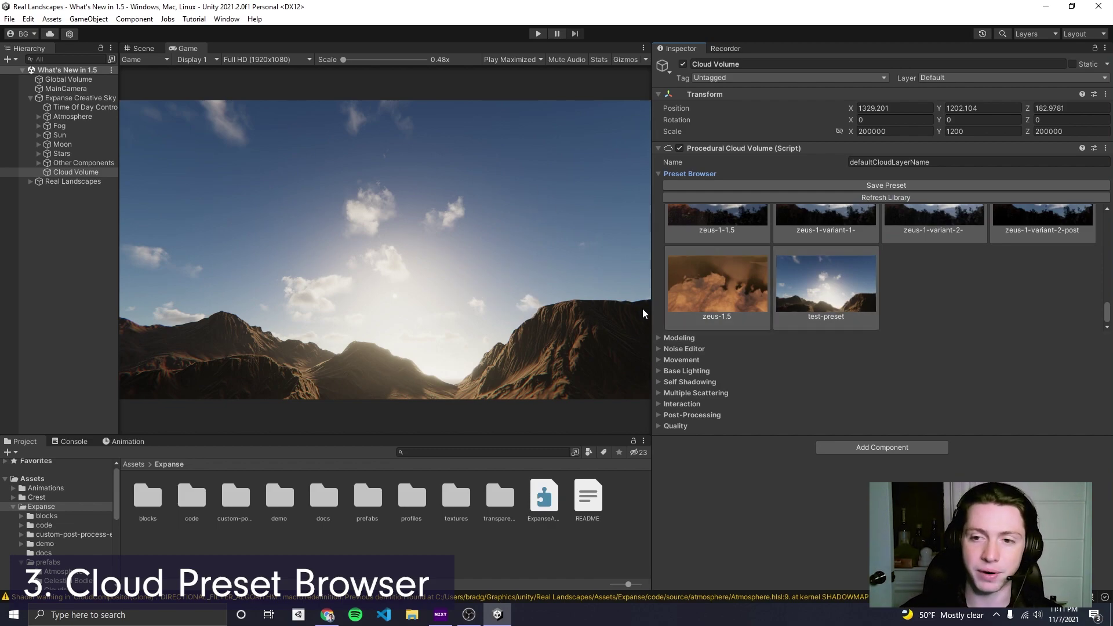
left_click(855, 295)
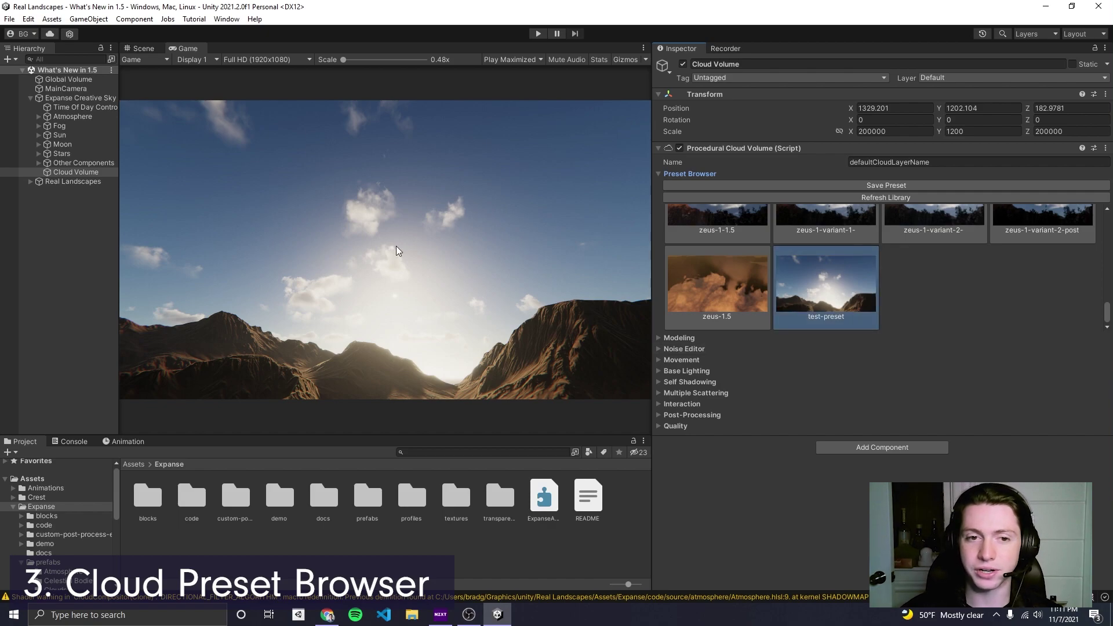
scroll(873, 266, "down", 3)
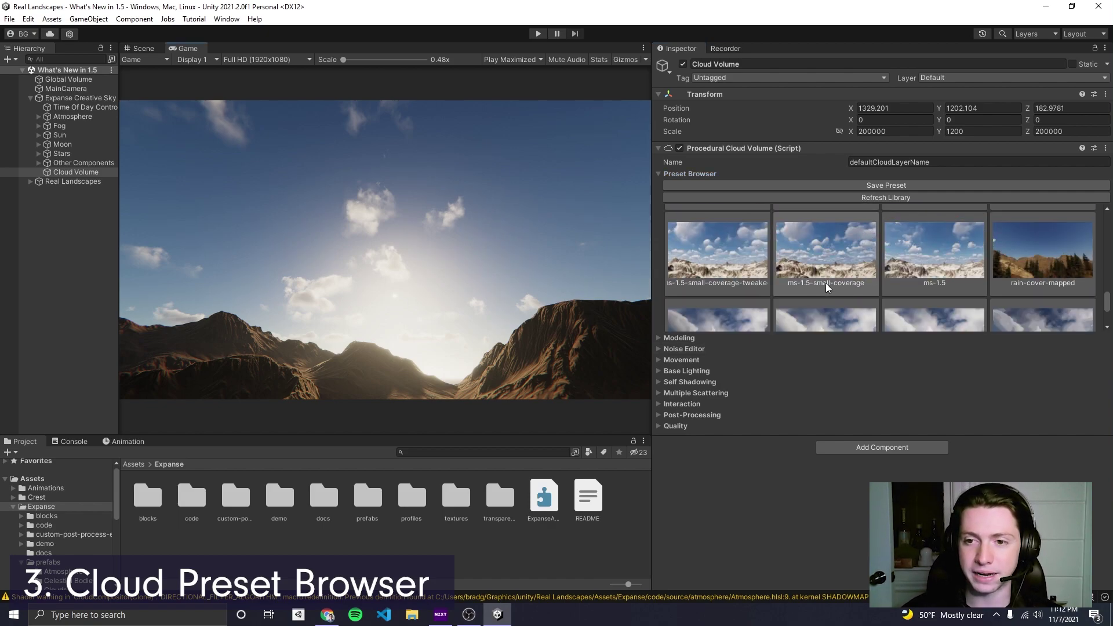
left_click(824, 281)
scroll(821, 273, "down", 5)
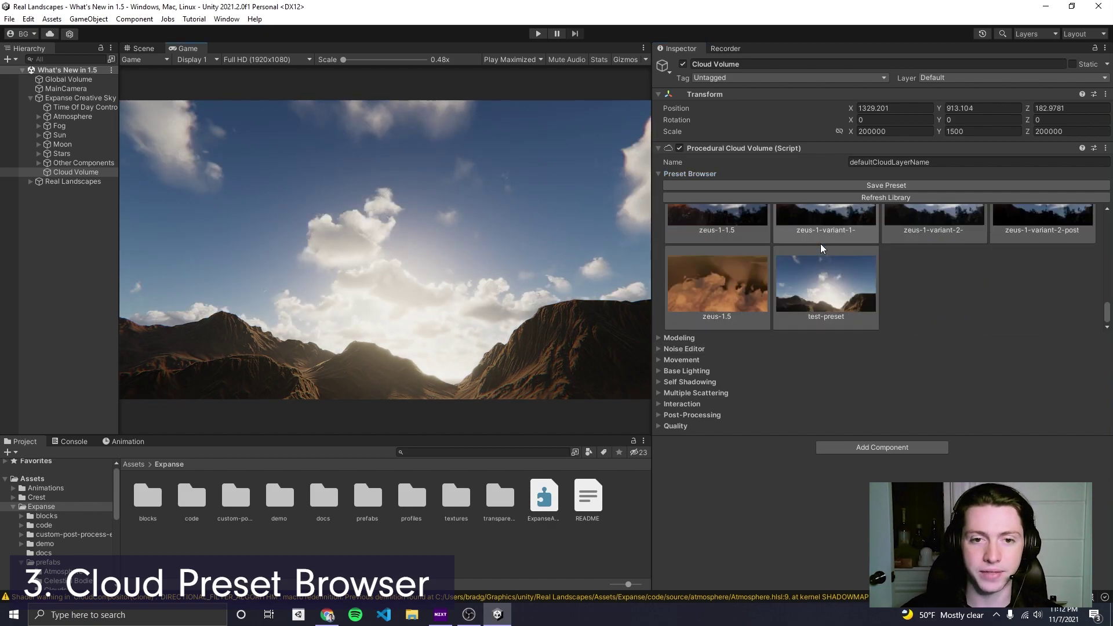
left_click(821, 291)
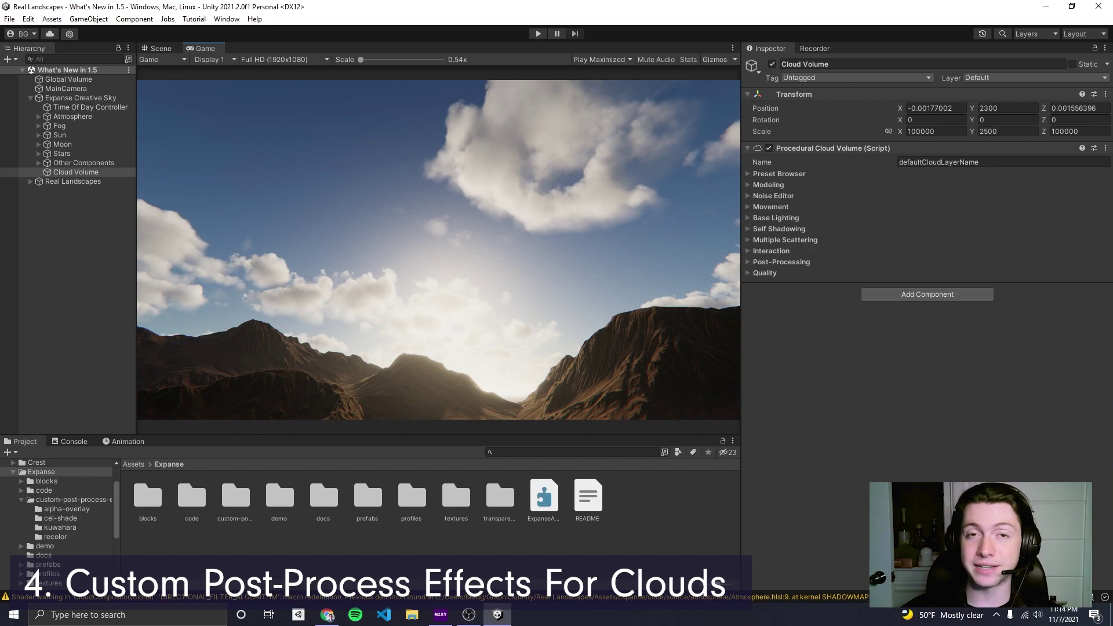
Step: On Cloud Volume, expand Post-Processing and add Element 0 to Custom Post Process Passes
left_click(81, 163)
left_click(72, 173)
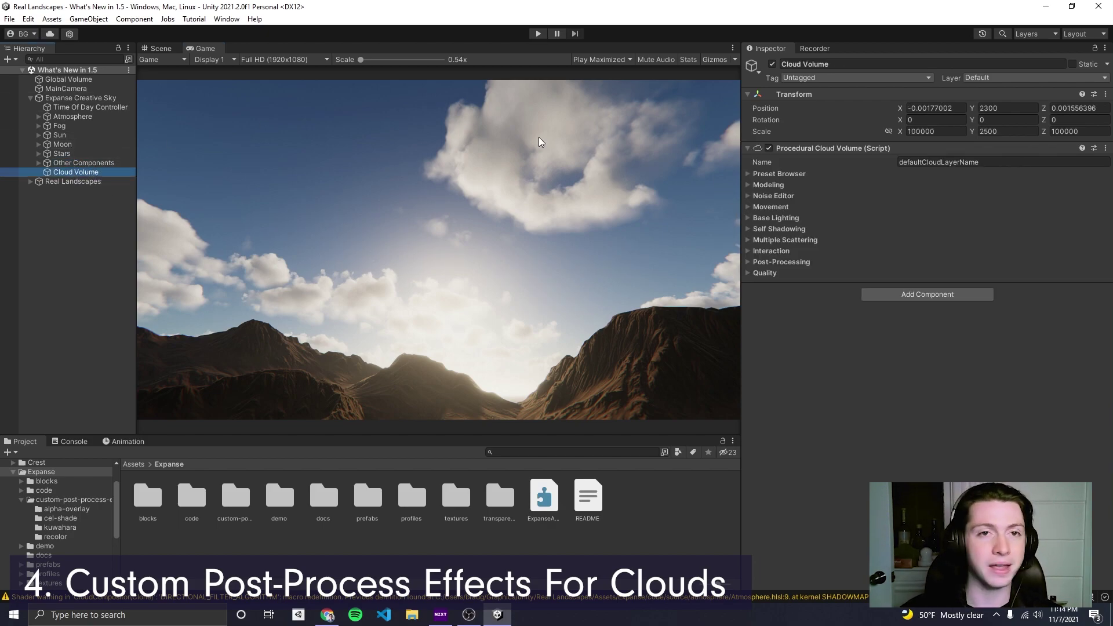
left_click(750, 263)
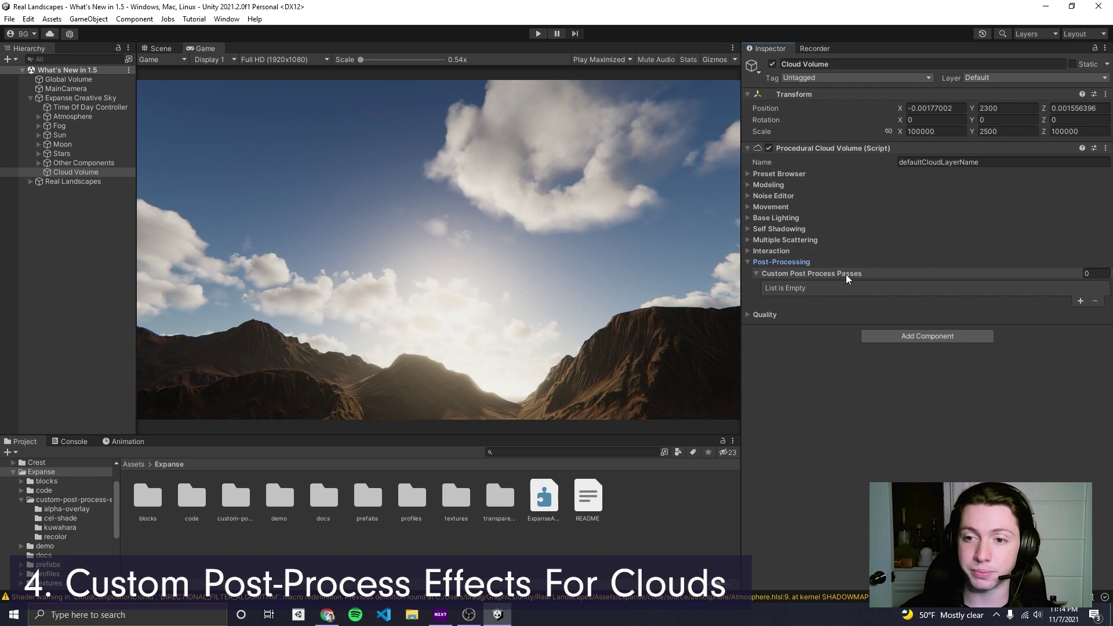
left_click(1080, 301)
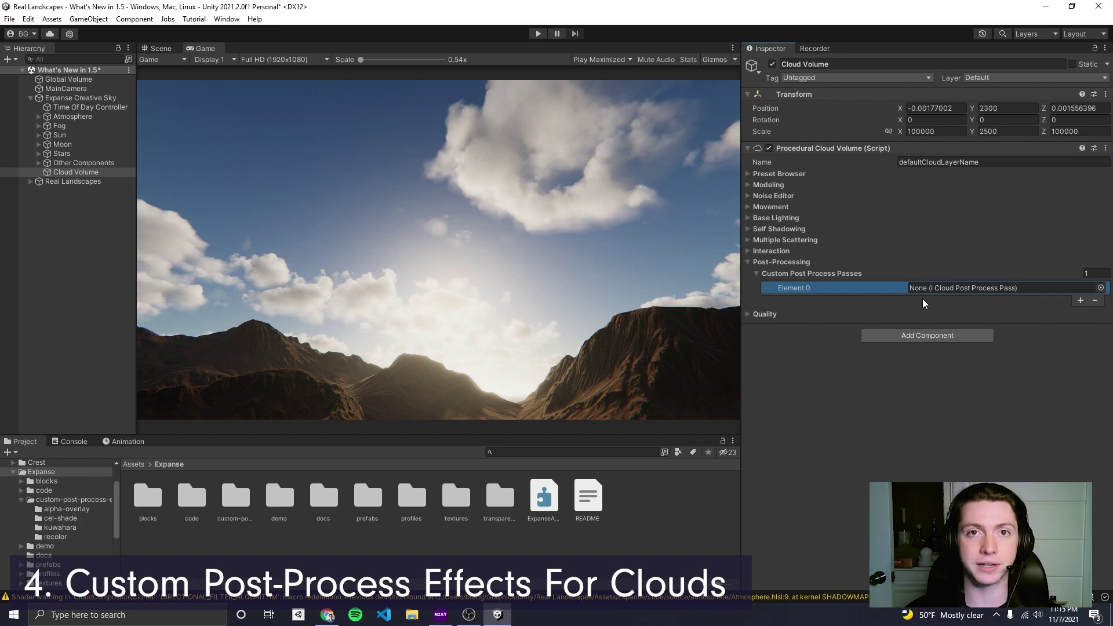
Step: Assign the Recolor Red pass to Element 0 and open its settings
left_click(1101, 288)
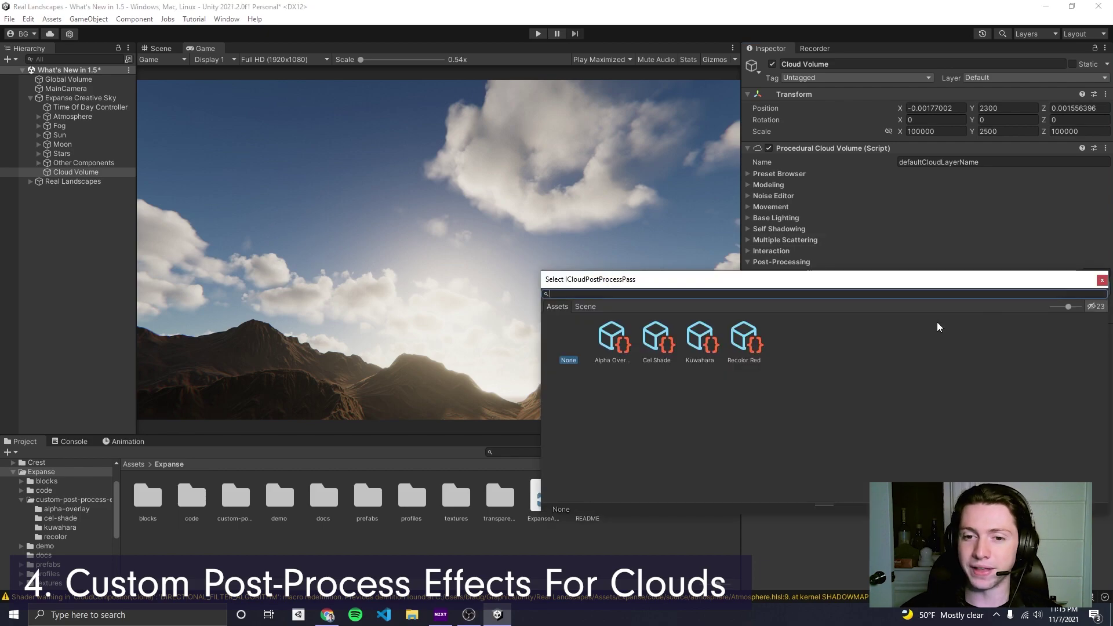
double_click(749, 346)
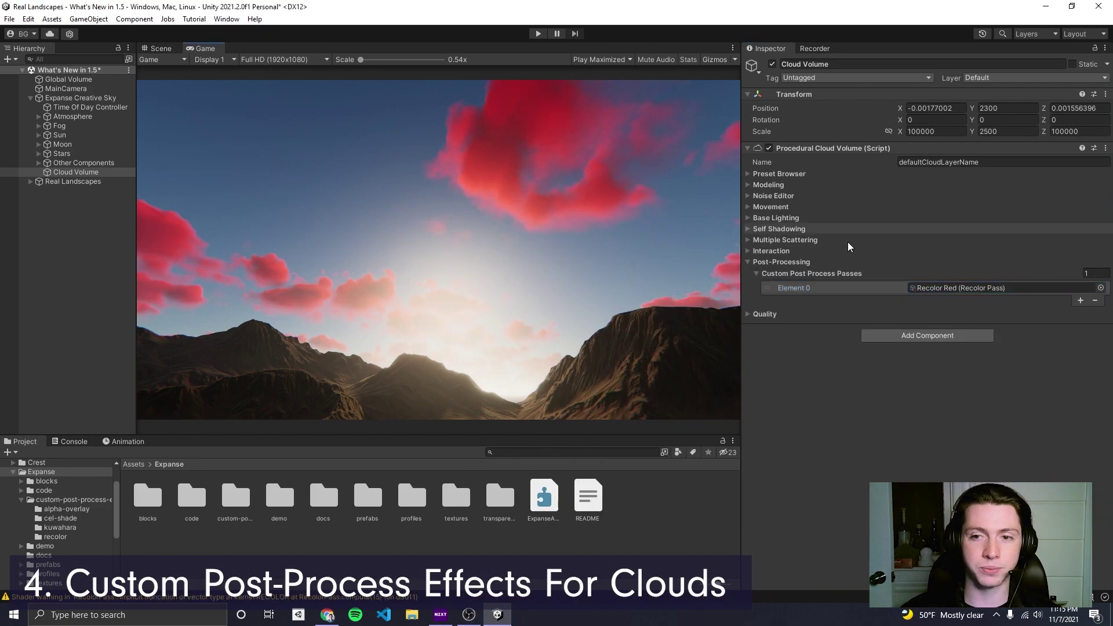
double_click(961, 287)
Step: Give Recolor Red a warm orange tint and enable Rainbow Mode
left_click(937, 104)
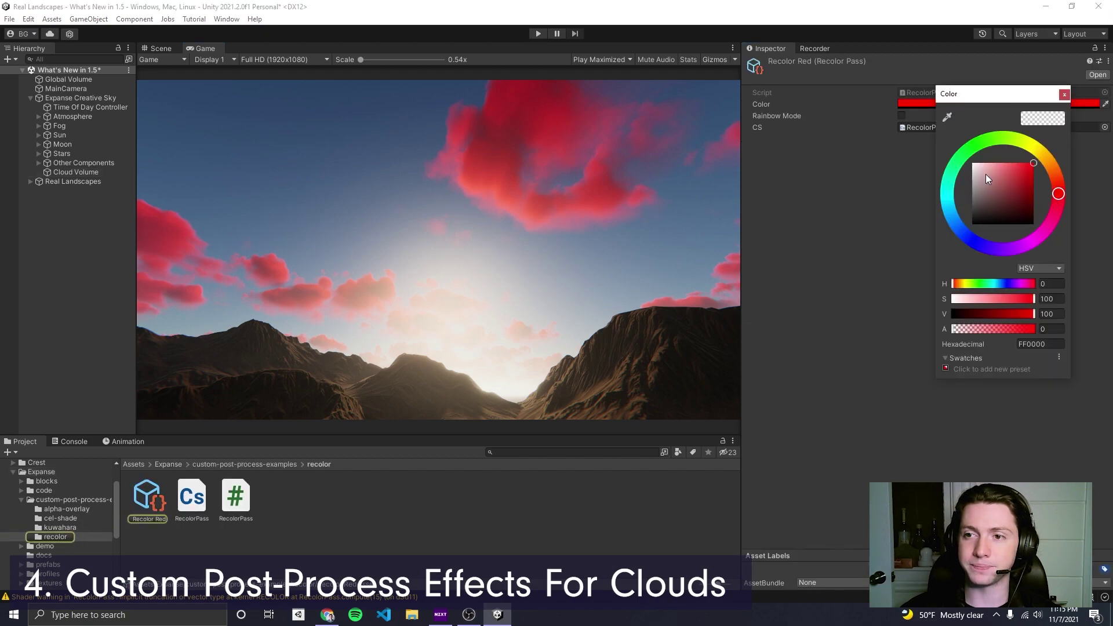
left_click(980, 185)
mouse_move(979, 185)
left_mouse_down()
mouse_move(1029, 174)
mouse_move(1014, 192)
mouse_move(1055, 173)
mouse_move(1051, 164)
left_mouse_up()
mouse_move(1026, 200)
left_mouse_down()
mouse_move(940, 182)
mouse_move(1001, 169)
left_mouse_up()
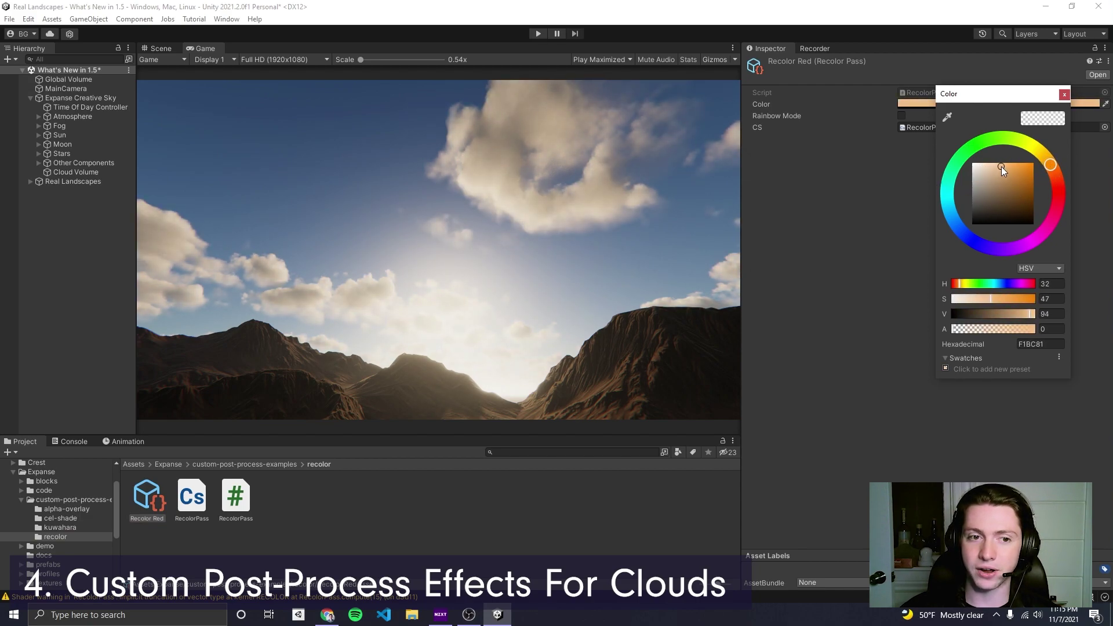
left_click_drag(1003, 170, 1054, 173)
left_click(1064, 94)
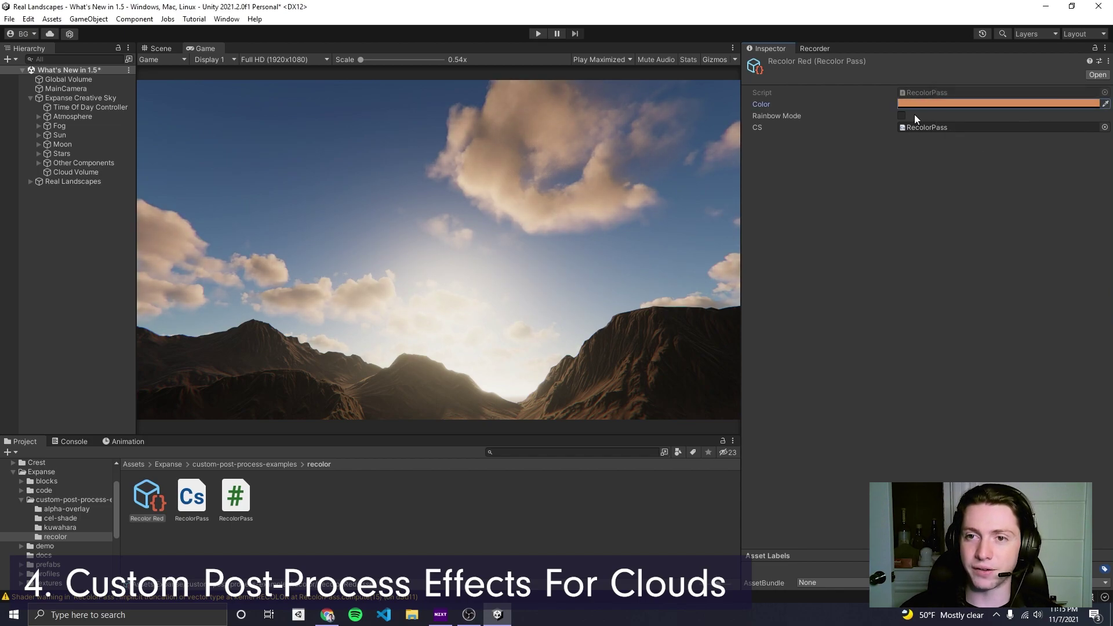
left_click(902, 115)
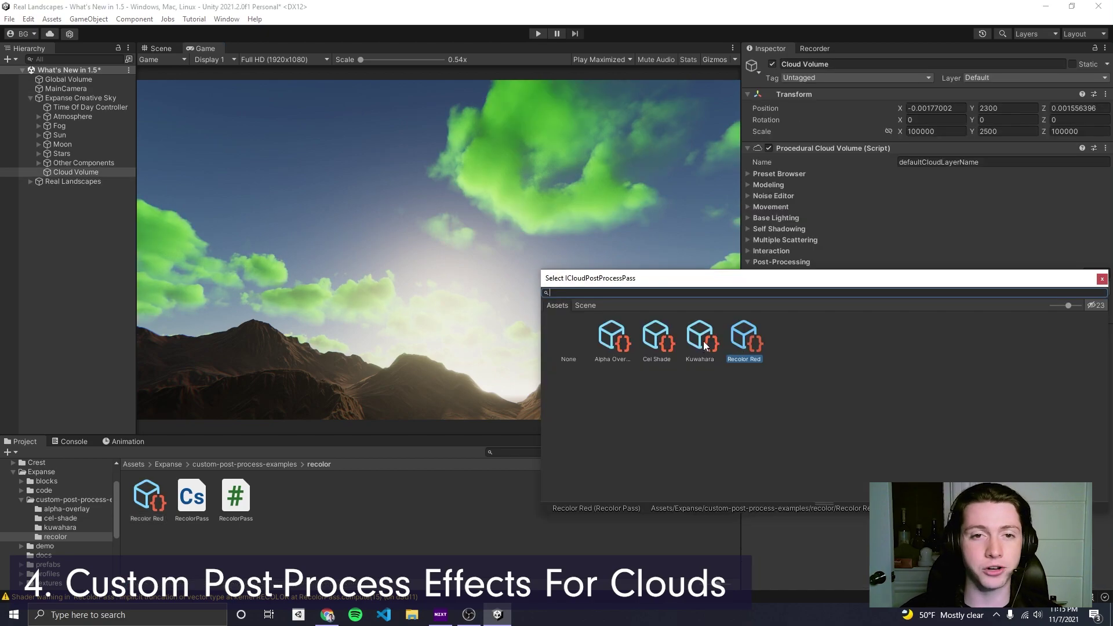
Step: Set the clouds' post-process pass to Kuwahara and lower its radius from 15 to 5
double_click(704, 344)
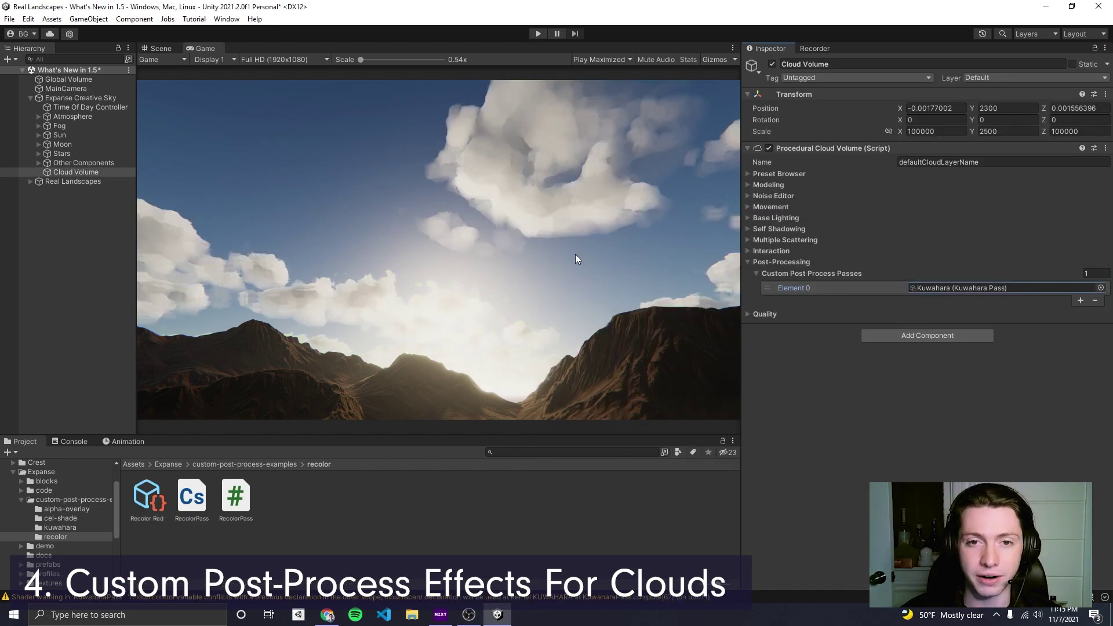
left_click(156, 48)
right_click_drag(514, 189, 713, 249)
left_click(951, 287)
left_click(1101, 287)
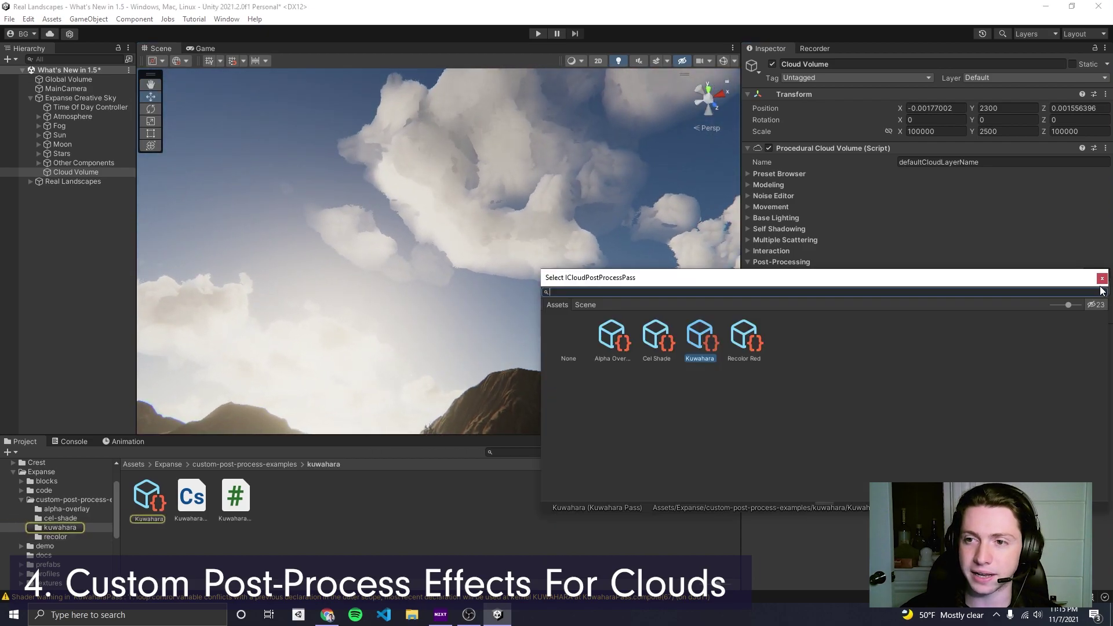
left_click(1102, 278)
double_click(954, 288)
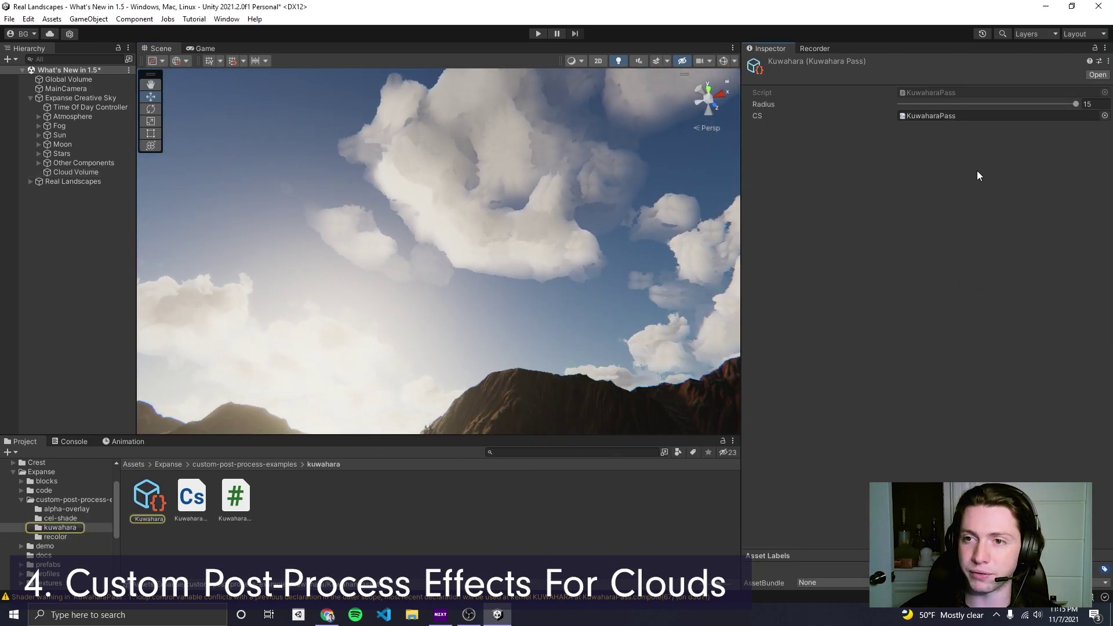
left_click_drag(1073, 109, 949, 108)
right_click_drag(638, 116, 520, 168)
Step: Set the Cloud Volume's Self Shadowing sample jitter to 0 and save the scene
left_click(76, 172)
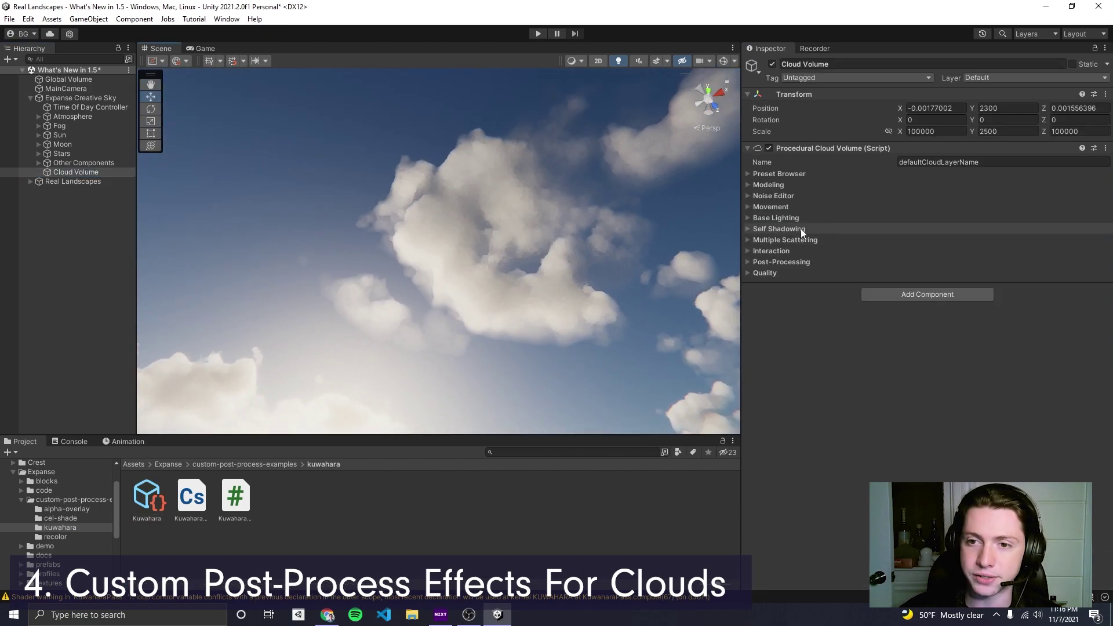
left_click(800, 229)
left_click_drag(1025, 276, 823, 276)
right_click_drag(641, 264, 522, 248)
key("ctrl+s")
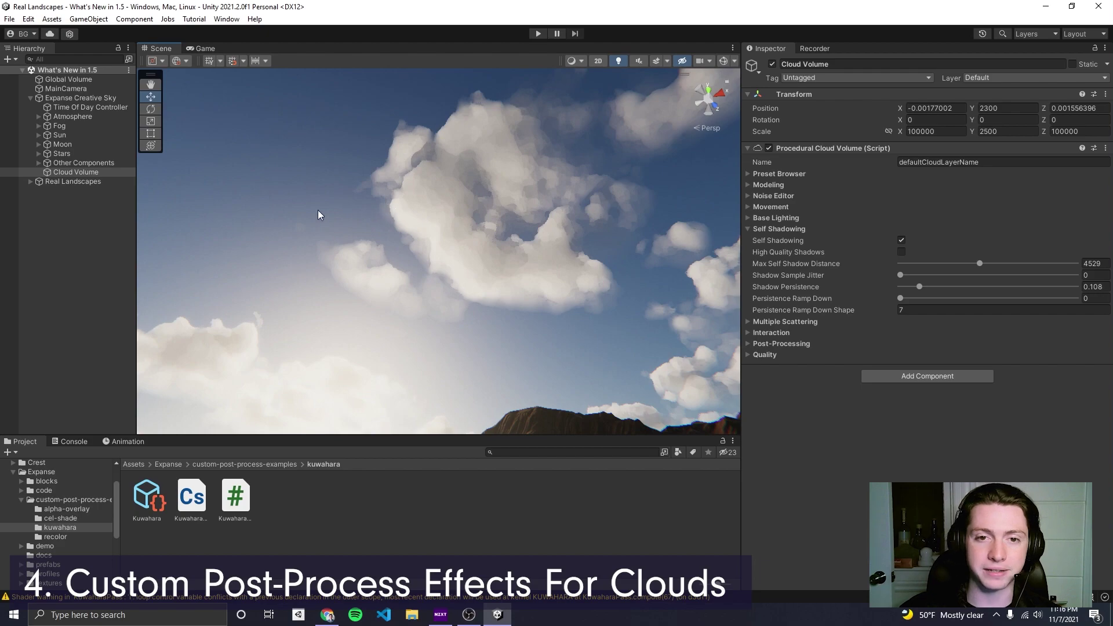
Step: Add a Cel Shade pass to the Cloud Volume's post-processing and move it ahead of Kuwahara
left_click(87, 107)
left_click(75, 173)
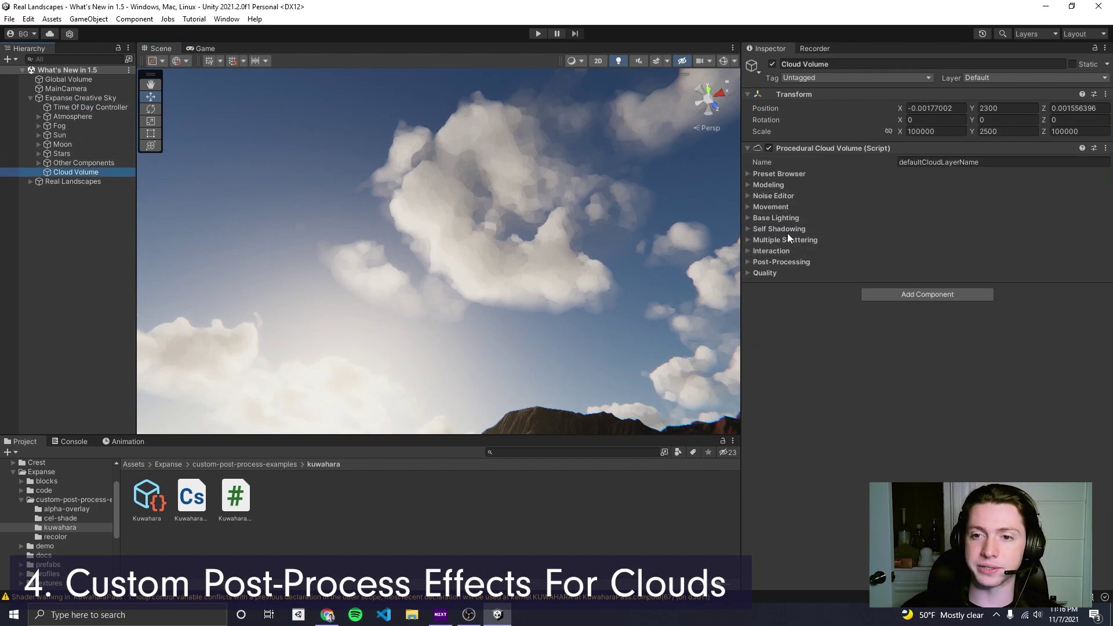
left_click(792, 264)
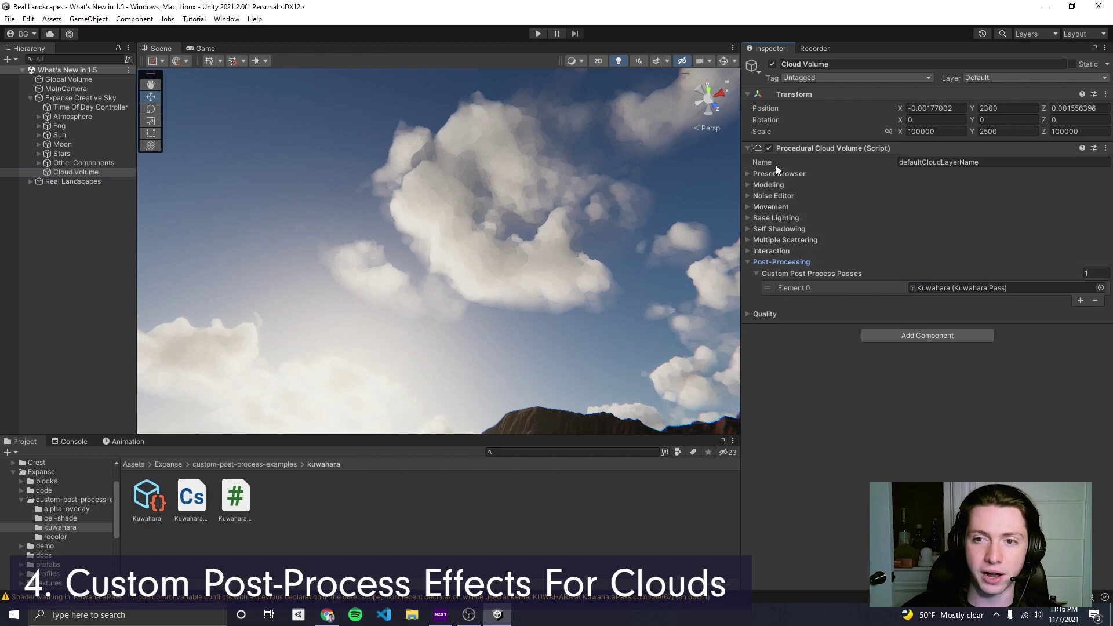
left_click(1081, 301)
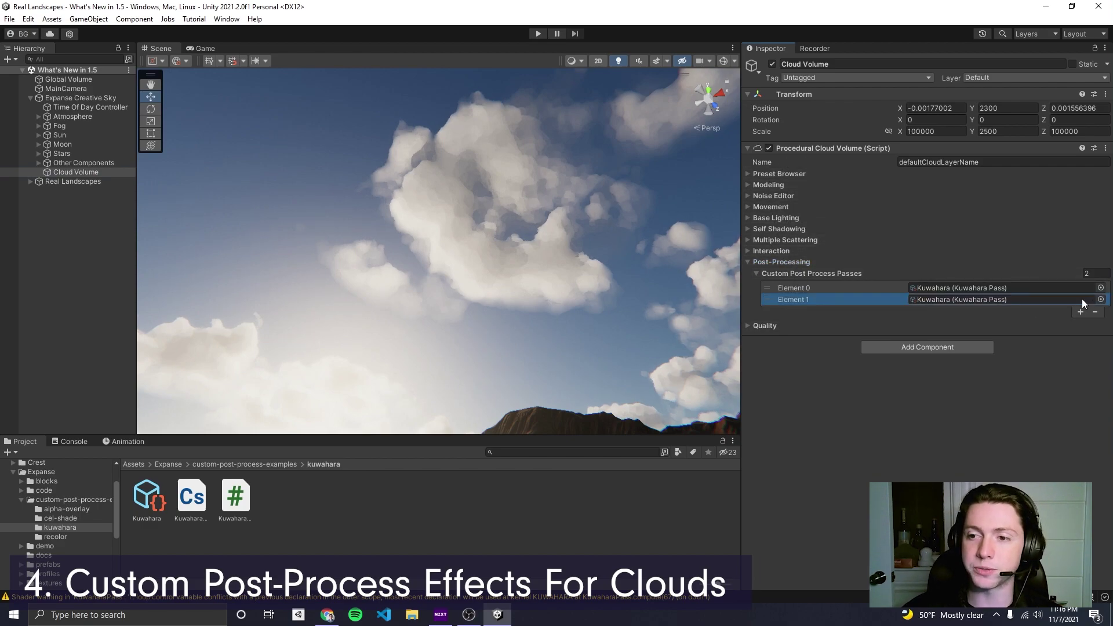
left_click(1100, 299)
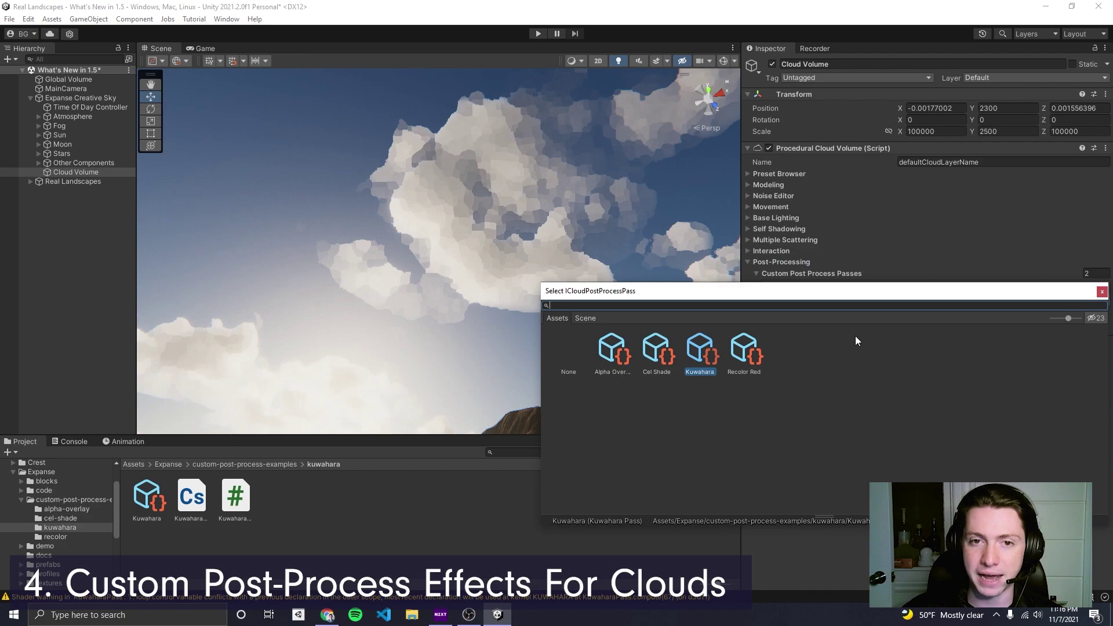
double_click(655, 349)
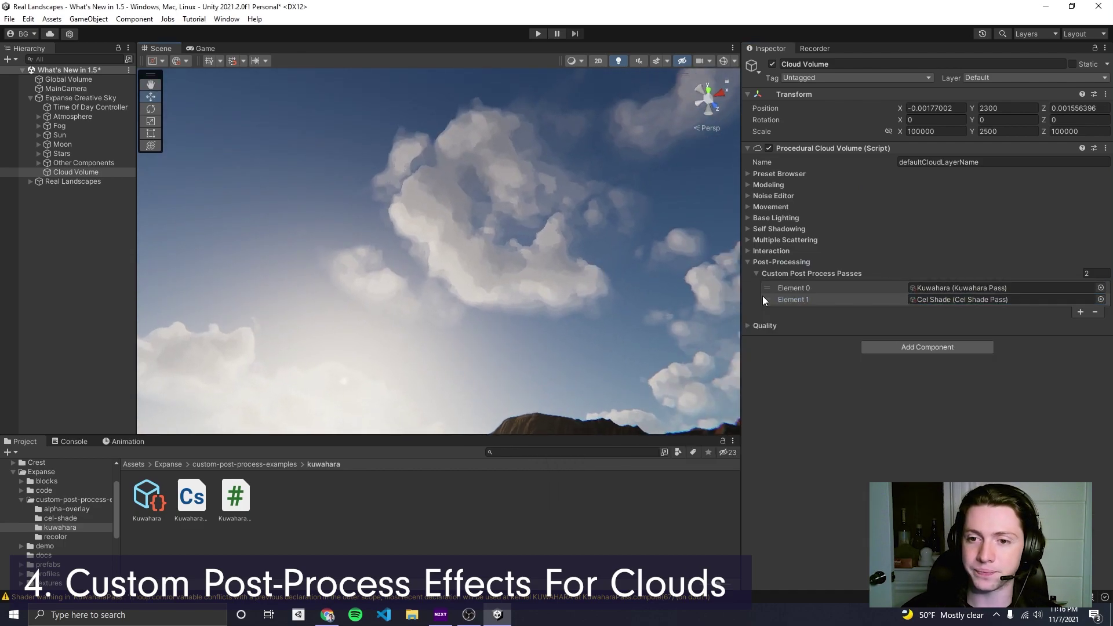
left_click_drag(767, 300, 777, 290)
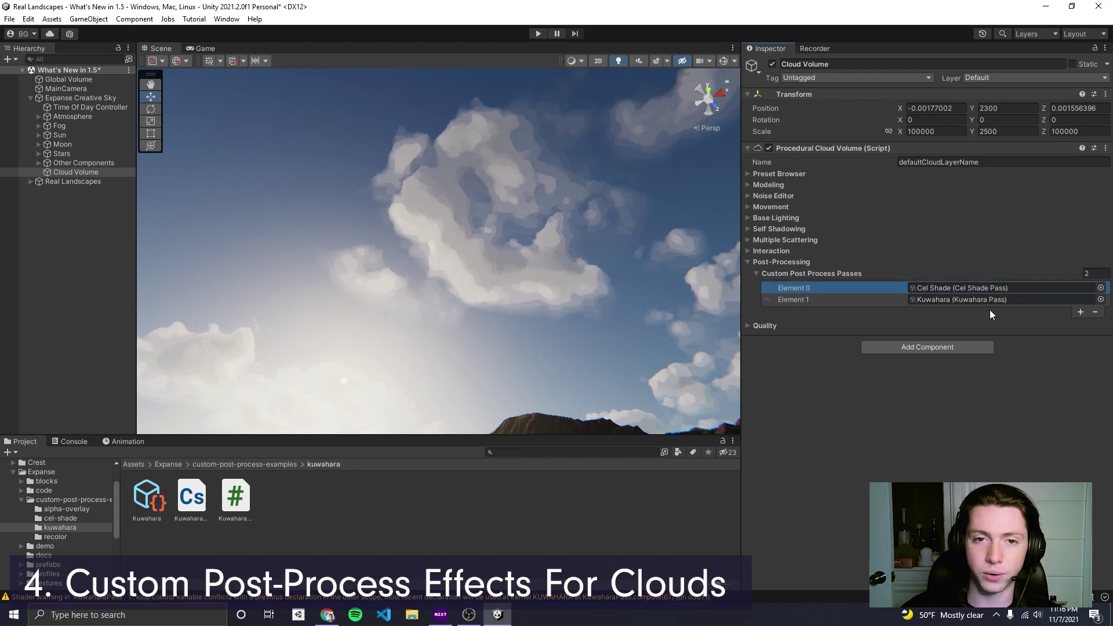
Step: Remove the extra slot so Cel Shade is the only pass, then lower its smoothness
left_click(1102, 300)
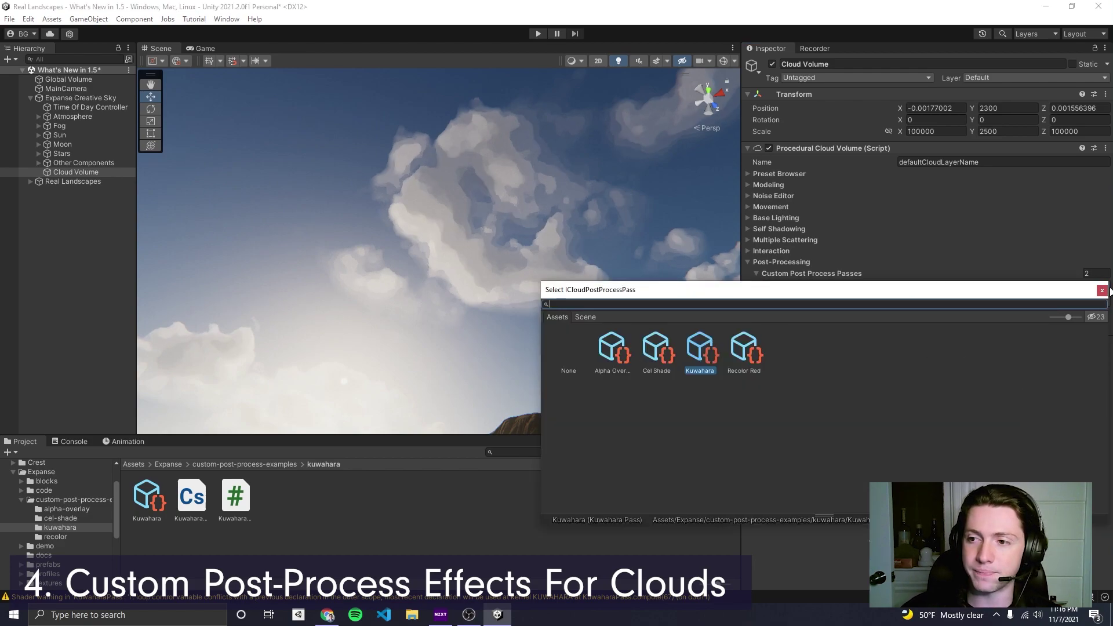
left_click(1104, 294)
left_click(1096, 312)
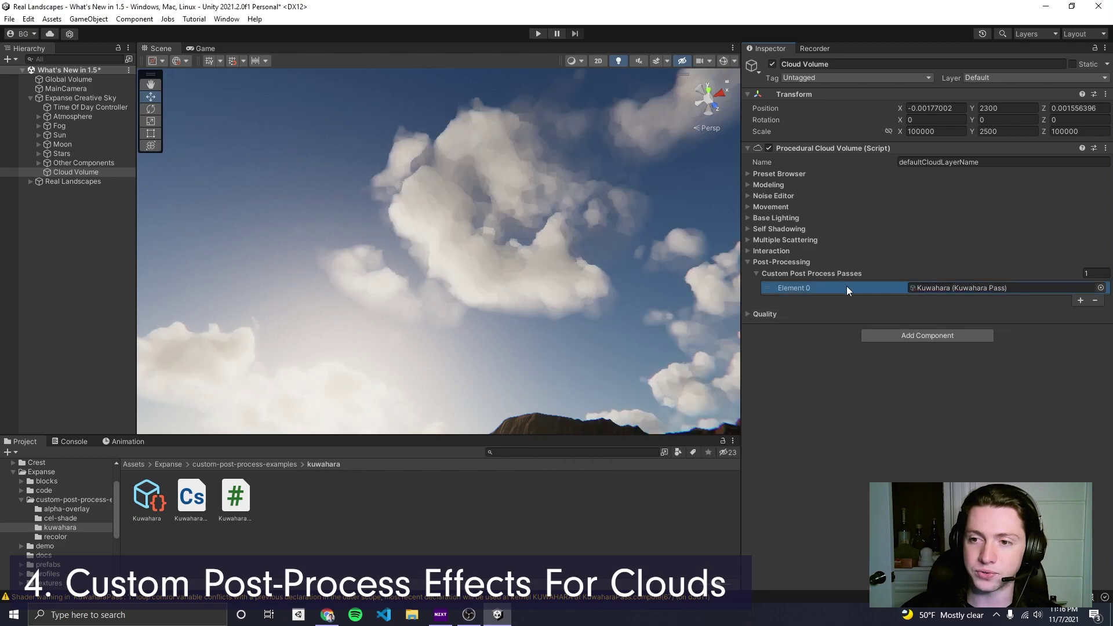
left_click(1101, 287)
double_click(653, 342)
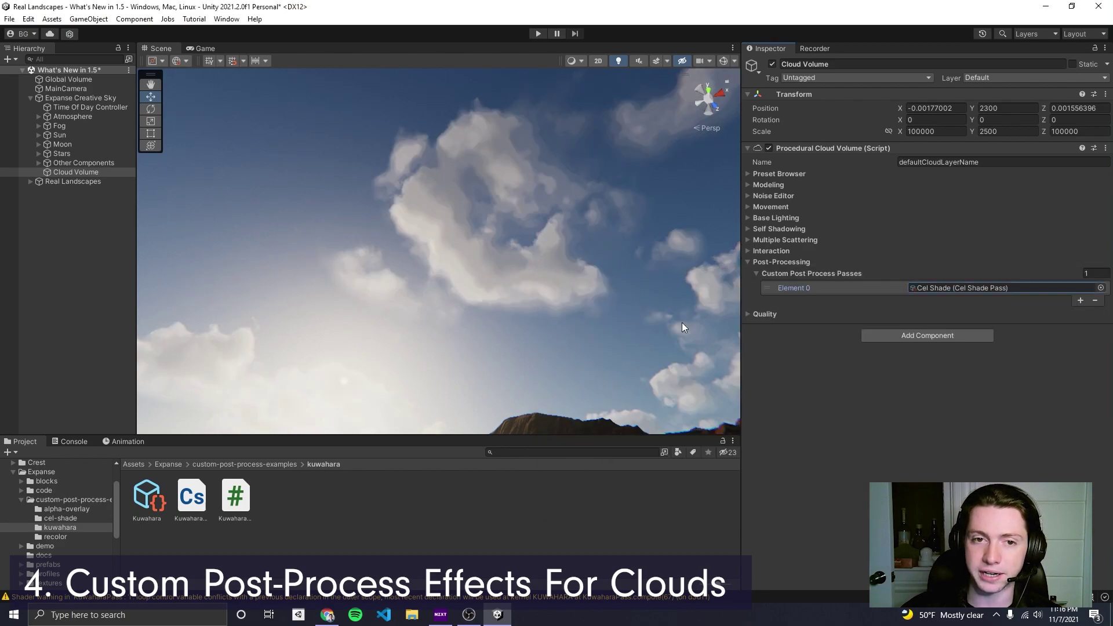
double_click(927, 289)
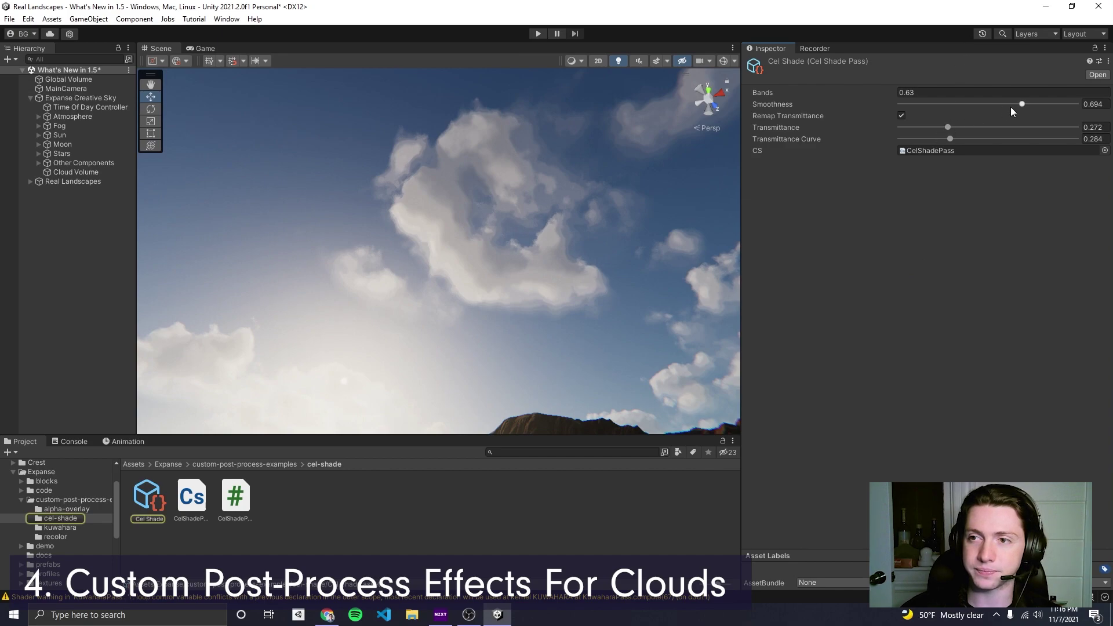
mouse_move(1016, 108)
left_mouse_down()
mouse_move(896, 106)
mouse_move(1073, 106)
mouse_move(887, 108)
left_mouse_up()
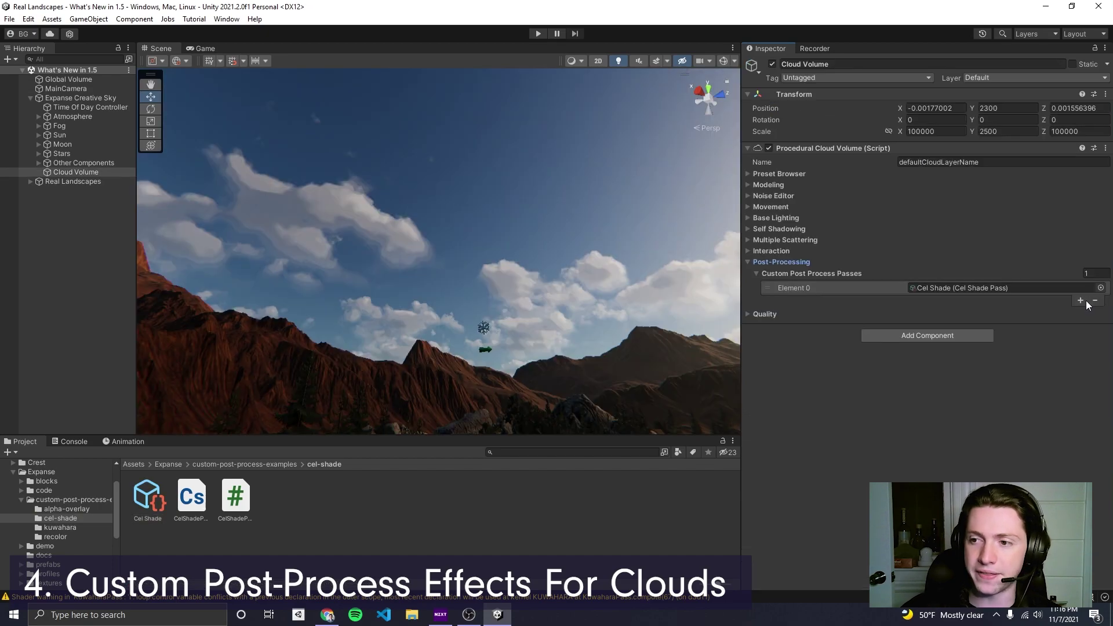
Step: Add Alpha Overlay as a second cloud post-process pass after Cel Shade
left_click(1084, 311)
left_click(1103, 302)
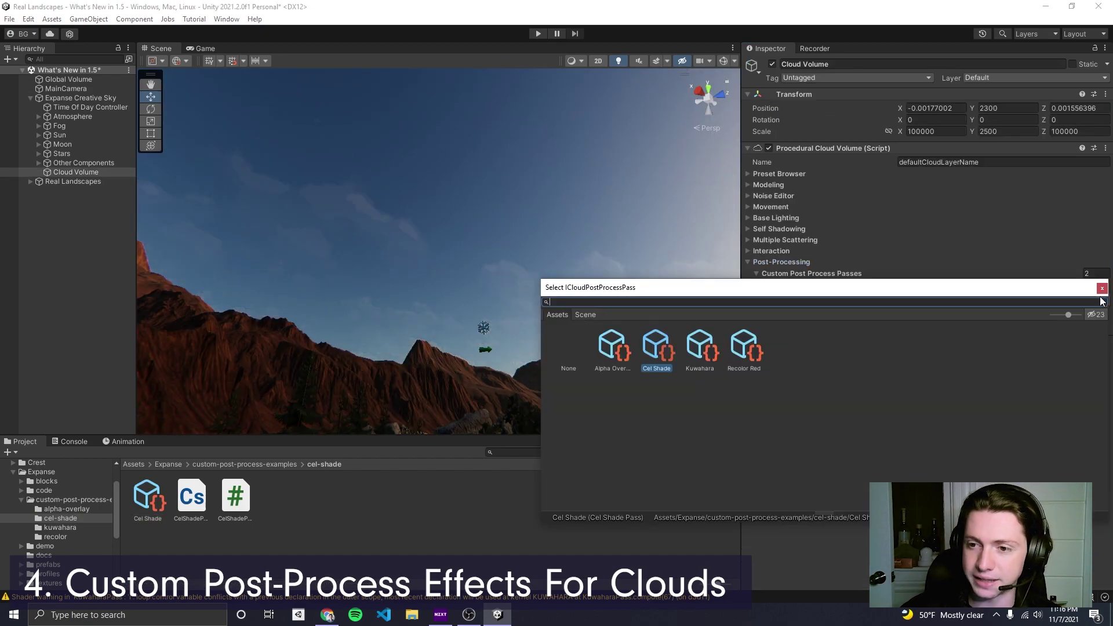
double_click(613, 346)
right_click_drag(580, 325, 450, 251)
Step: Set Alpha Overlay's Alpha to 0 and Overlay Min to about 0.74, then reselect the Cloud Volume
double_click(980, 299)
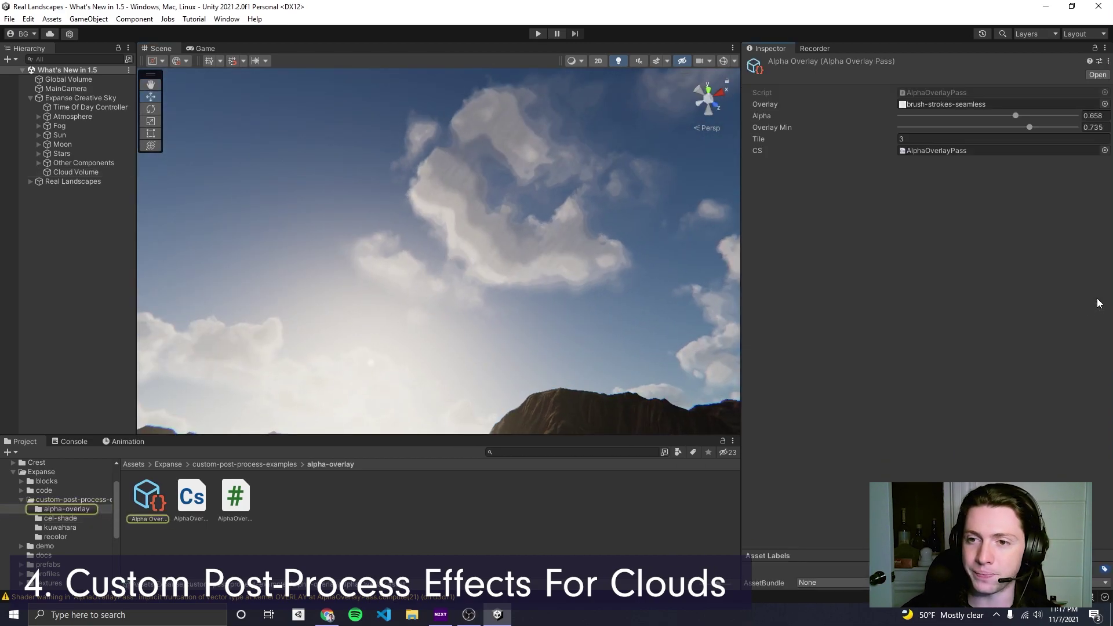
mouse_move(1015, 116)
left_mouse_down()
mouse_move(893, 119)
mouse_move(1077, 118)
mouse_move(888, 126)
mouse_move(1035, 119)
mouse_move(971, 129)
mouse_move(1066, 133)
mouse_move(1031, 132)
left_mouse_up()
right_click_drag(670, 156, 603, 204)
right_click_drag(531, 241, 422, 209)
left_click(76, 173)
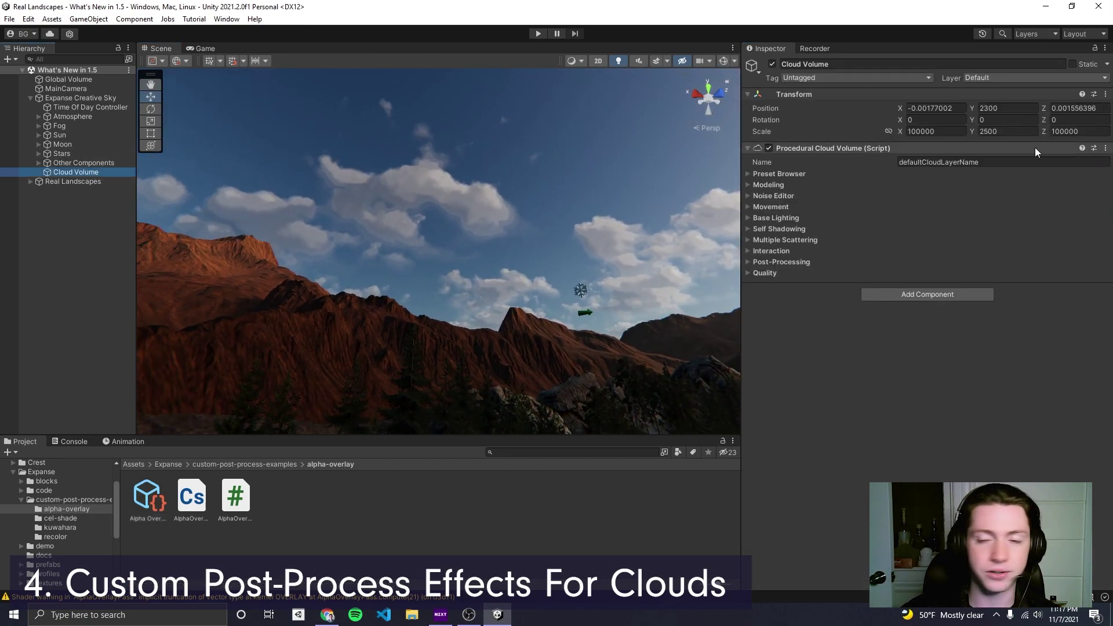
left_click(782, 261)
right_click_drag(513, 242, 489, 205)
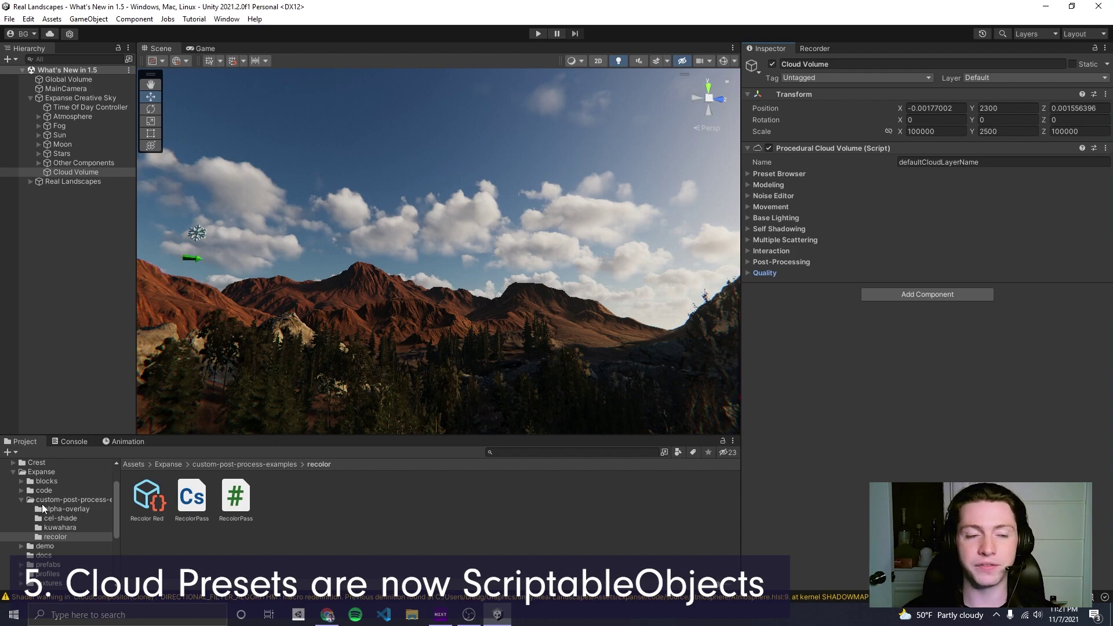
Step: Open the blocks > presets > procedural cloud volume > Cumulus preset folder
left_click(48, 482)
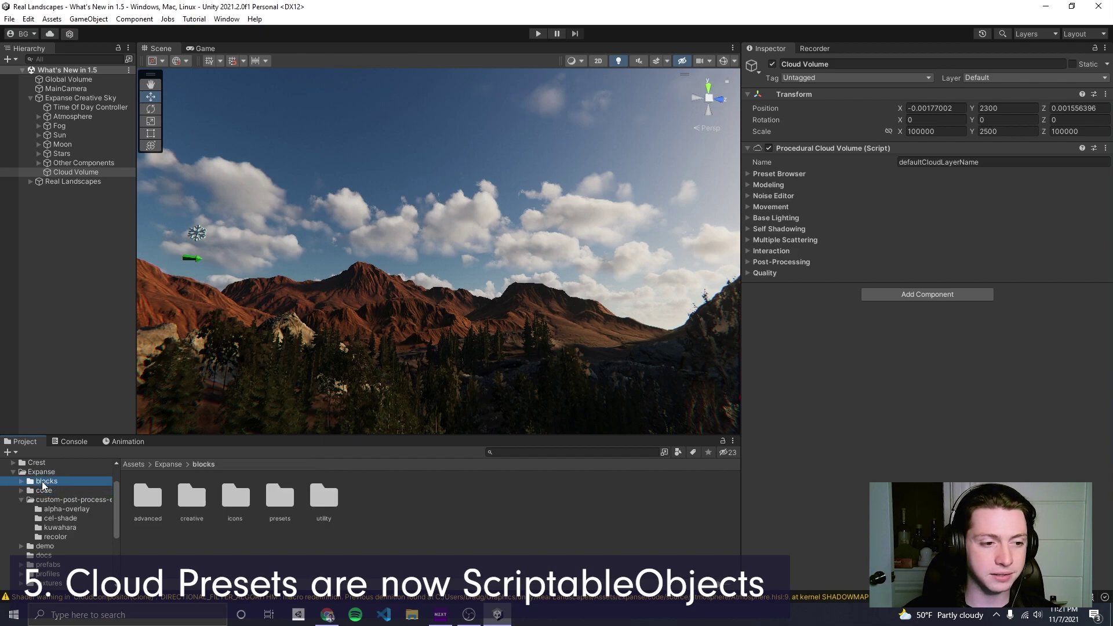
double_click(284, 500)
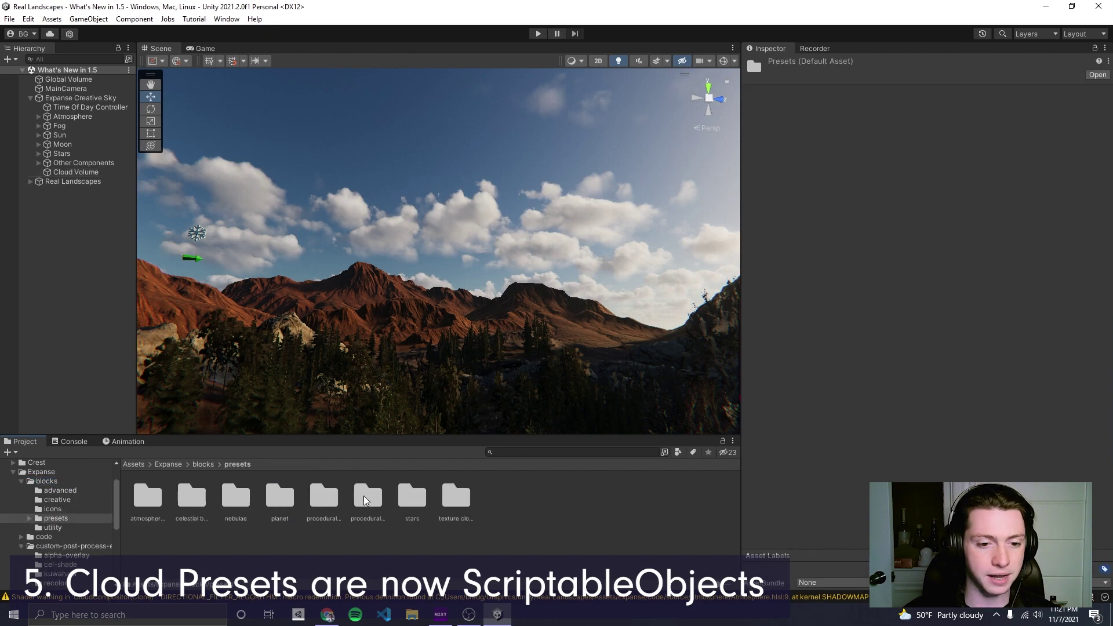
left_click(365, 501)
left_click(324, 498)
double_click(366, 501)
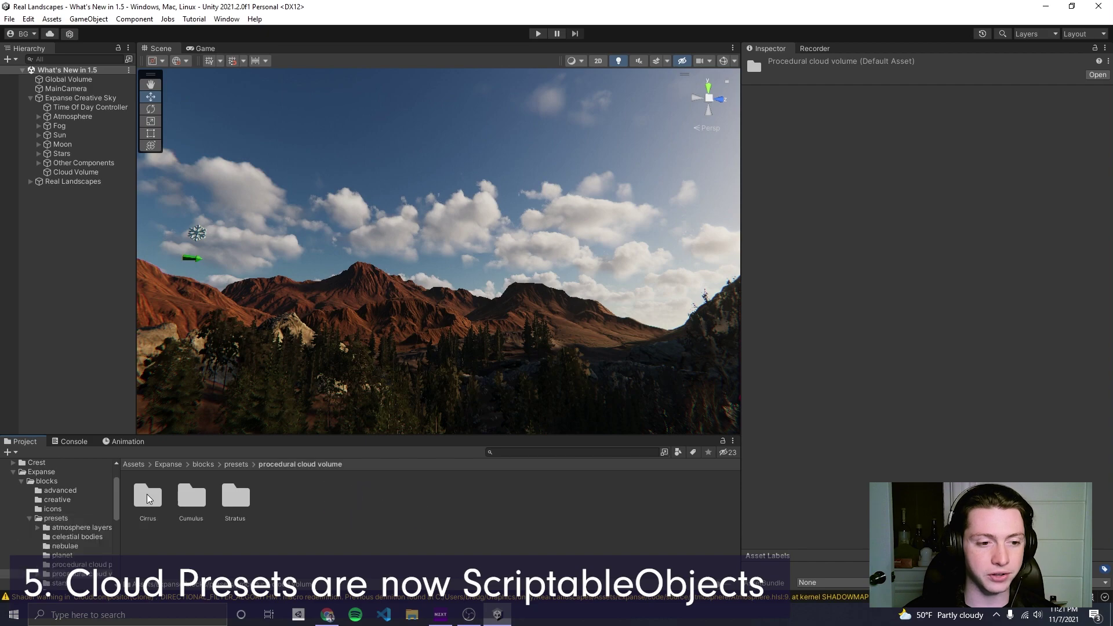
double_click(191, 497)
Step: Select the Antithesis preset, widen the Inspector and browse its coverage curve and render settings
left_click(149, 496)
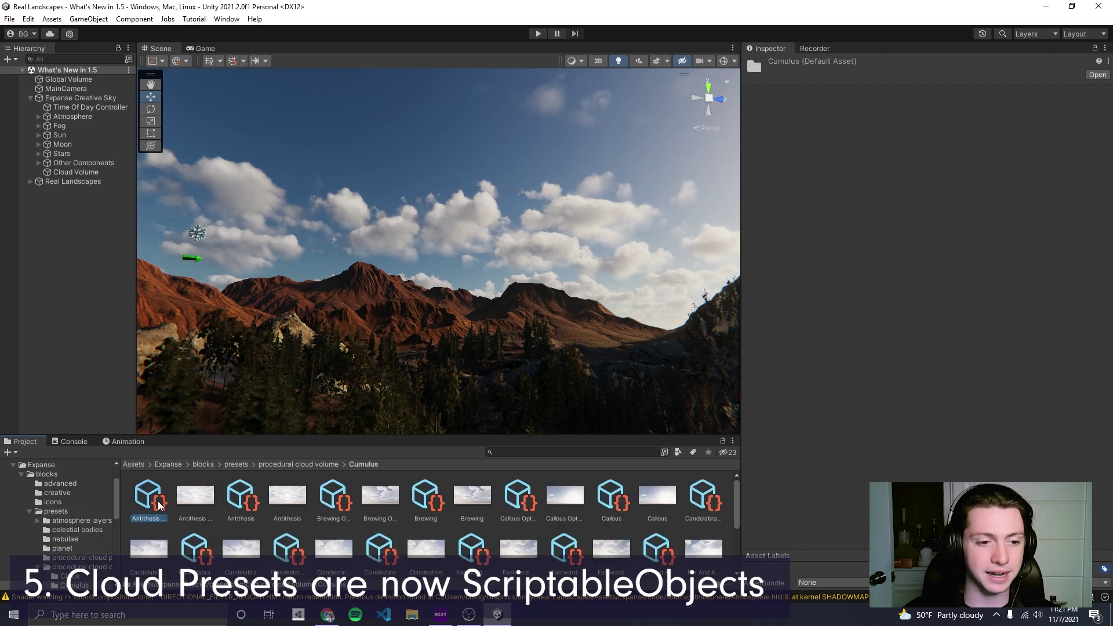
left_click(253, 484)
left_click_drag(742, 141, 636, 116)
left_click(662, 150)
left_click(661, 152)
left_click(666, 117)
left_click(665, 118)
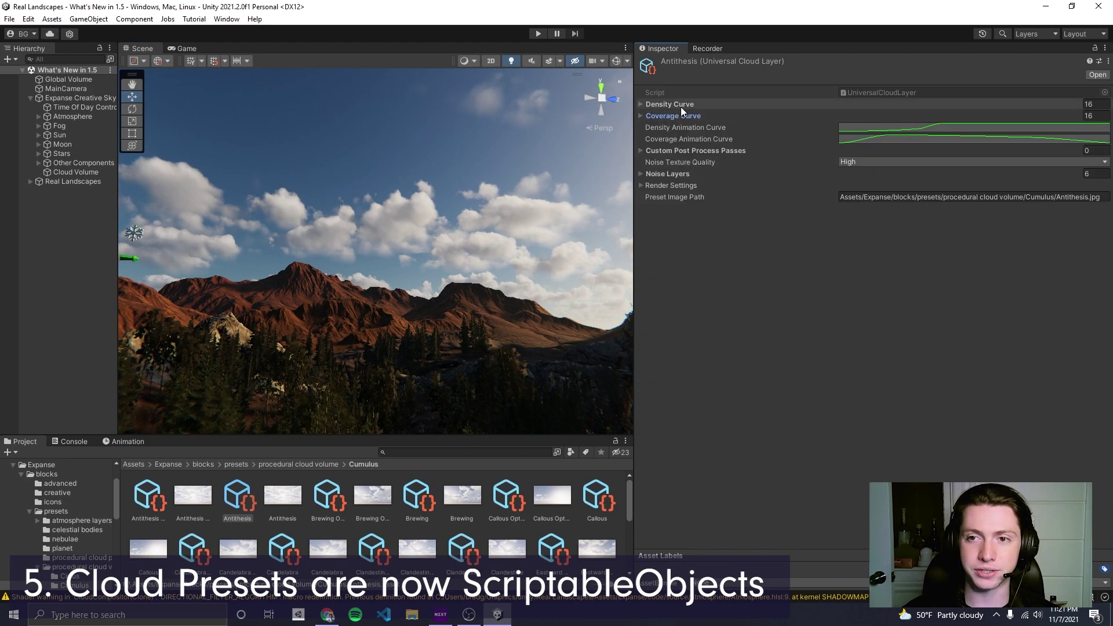
left_click(656, 185)
scroll(761, 306, "down", 10)
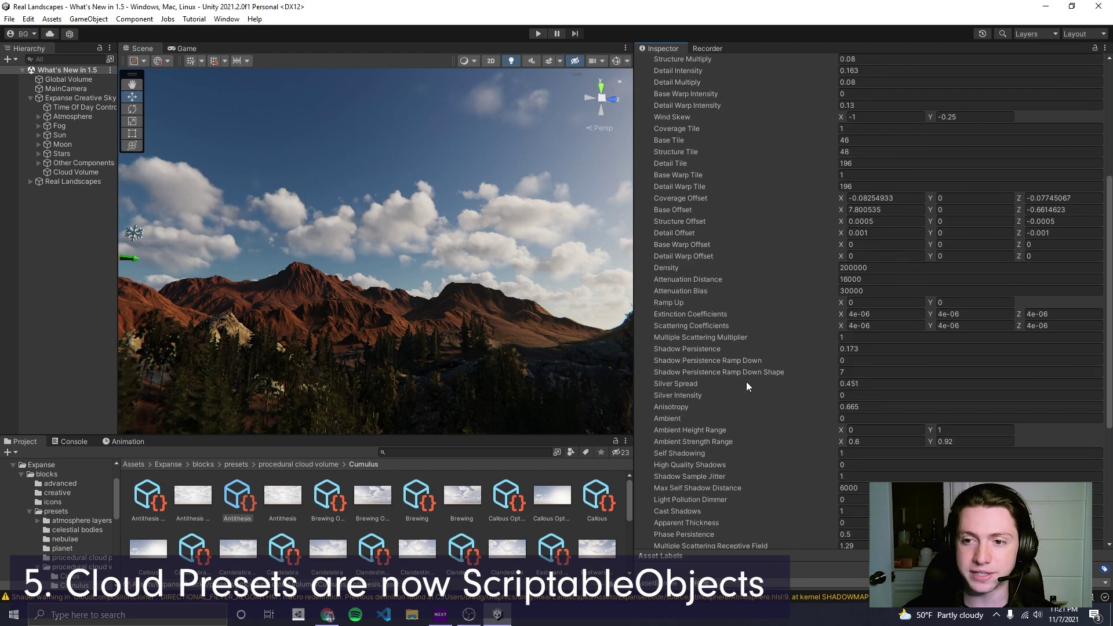
scroll(722, 357, "up", 10)
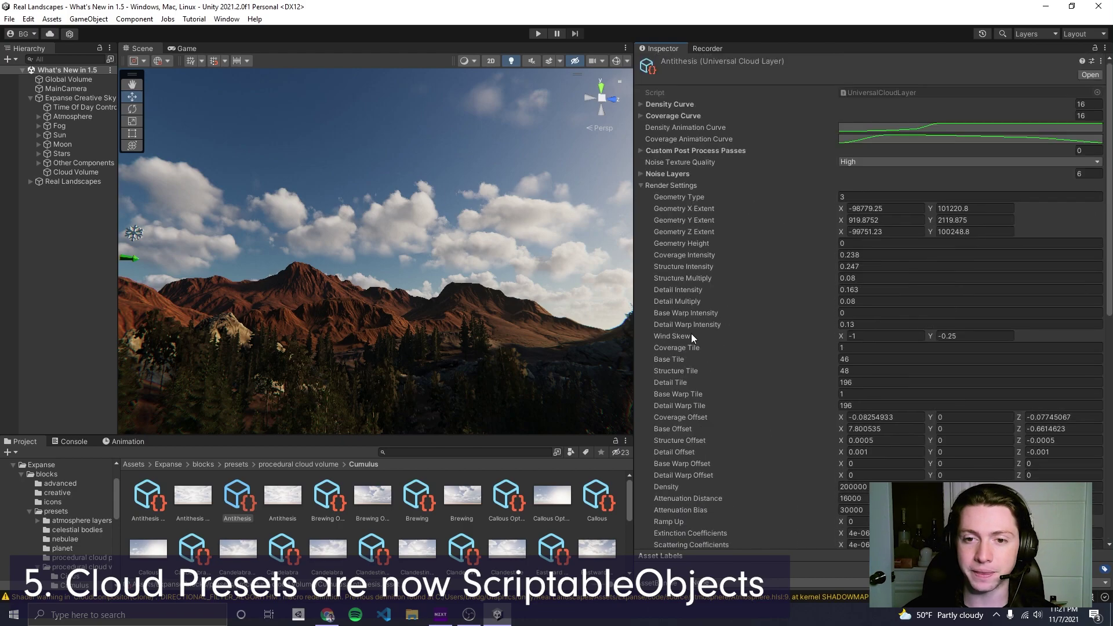
Step: Collapse the Antithesis preset's Render Settings foldout
left_click(656, 185)
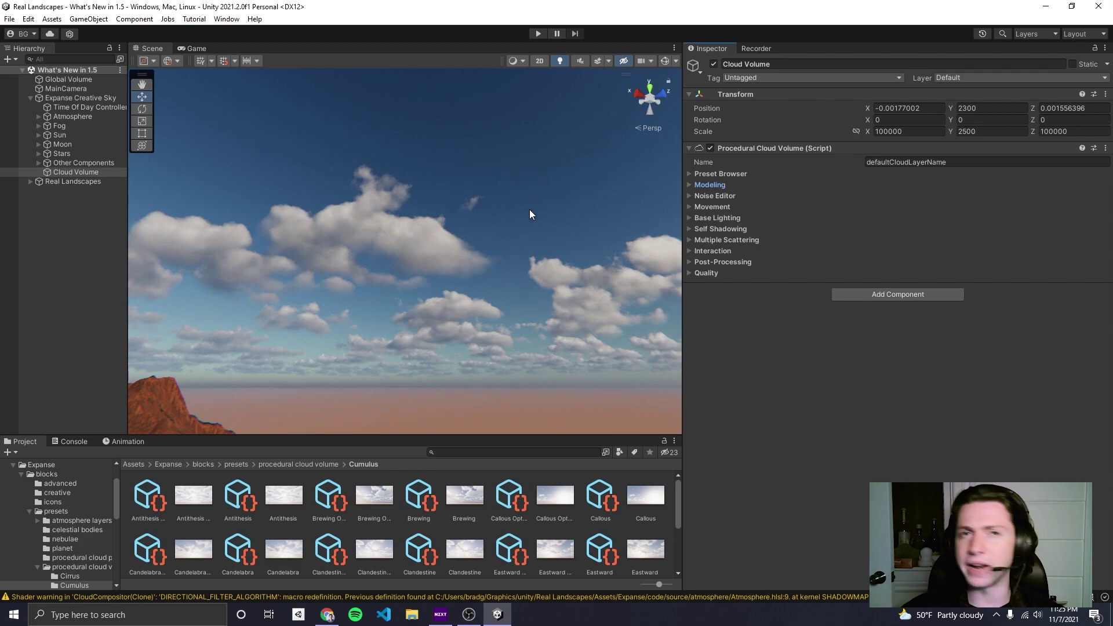
Step: Search 'cumulus clouds' in a new Chrome window and show the image results
right_click(328, 614)
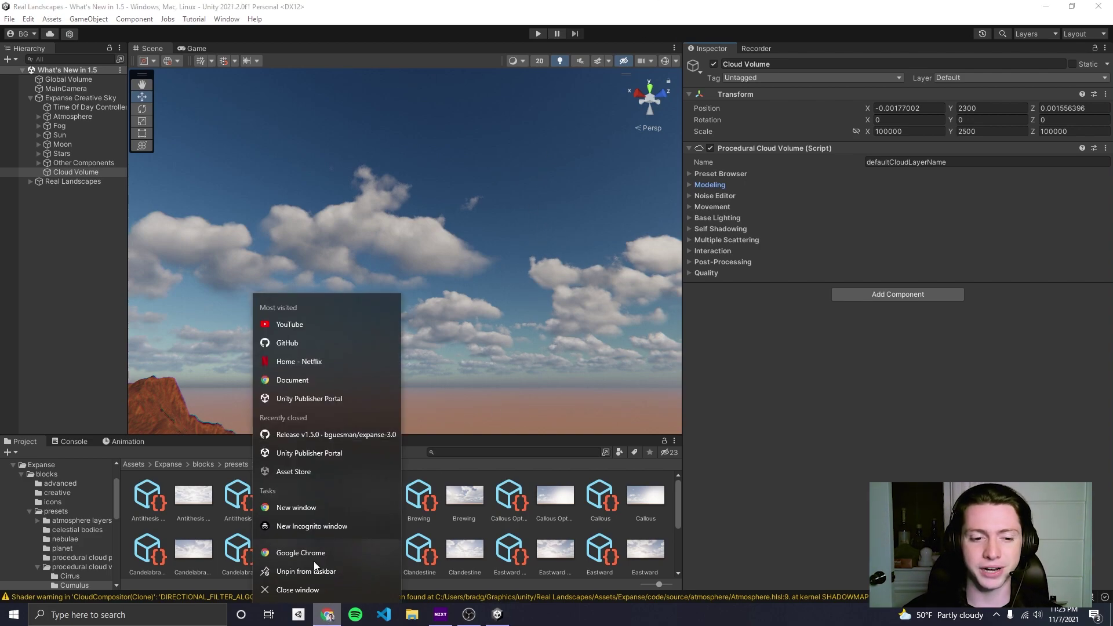
left_click(326, 505)
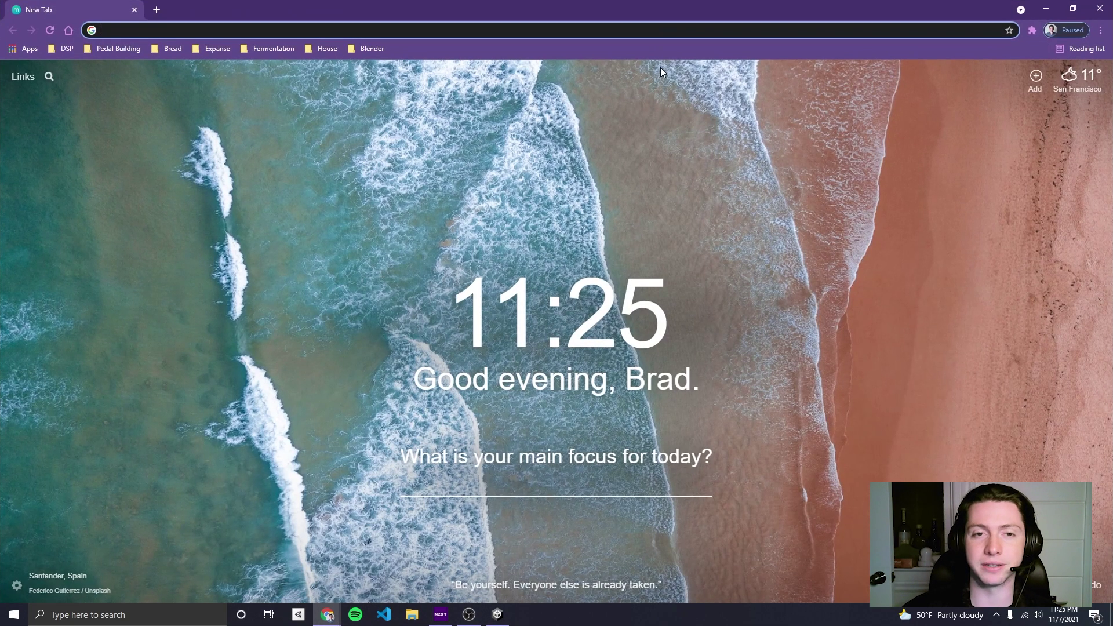
type("cumulus clouds")
key("Return")
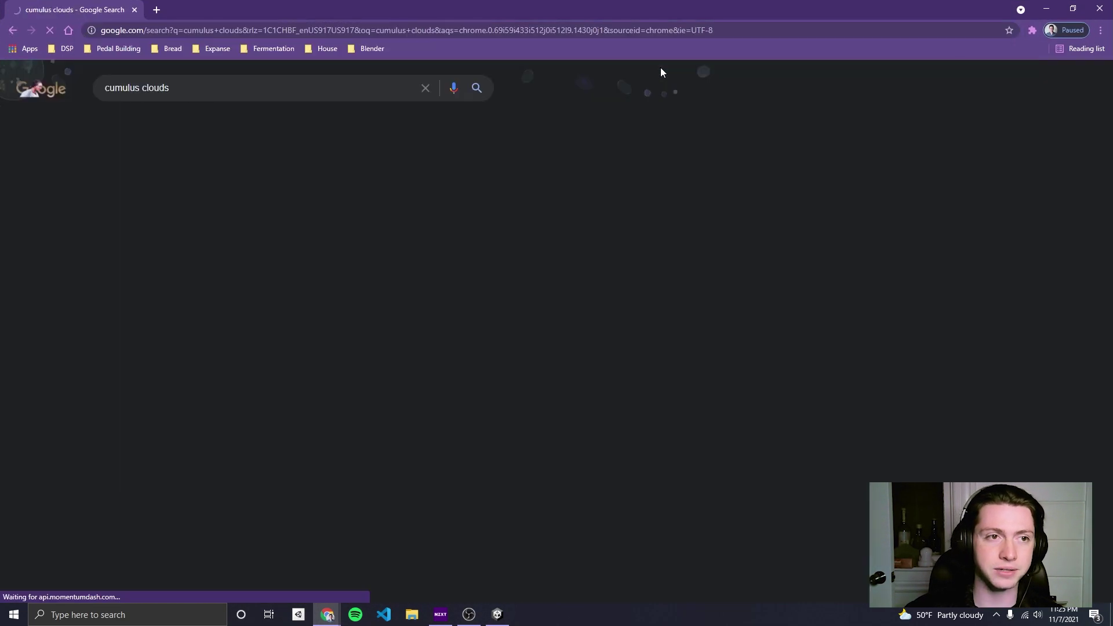
left_click(154, 121)
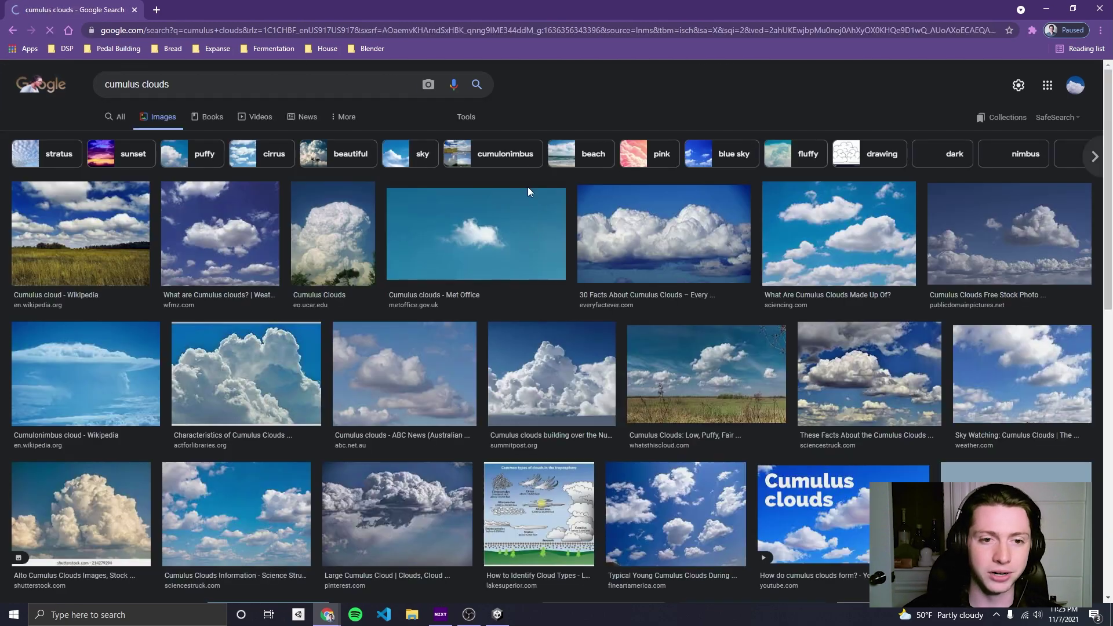
Step: Preview the Wikipedia and ScienceStruck cumulus cloud photos
scroll(81, 220, "down", 1)
left_click(81, 197)
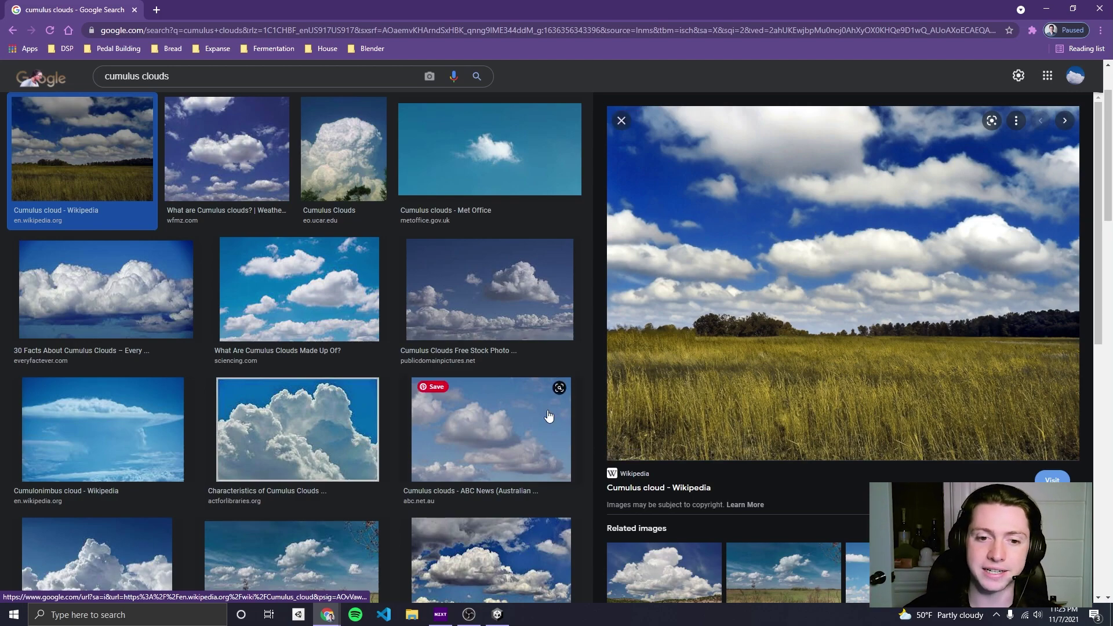
scroll(429, 406, "down", 3)
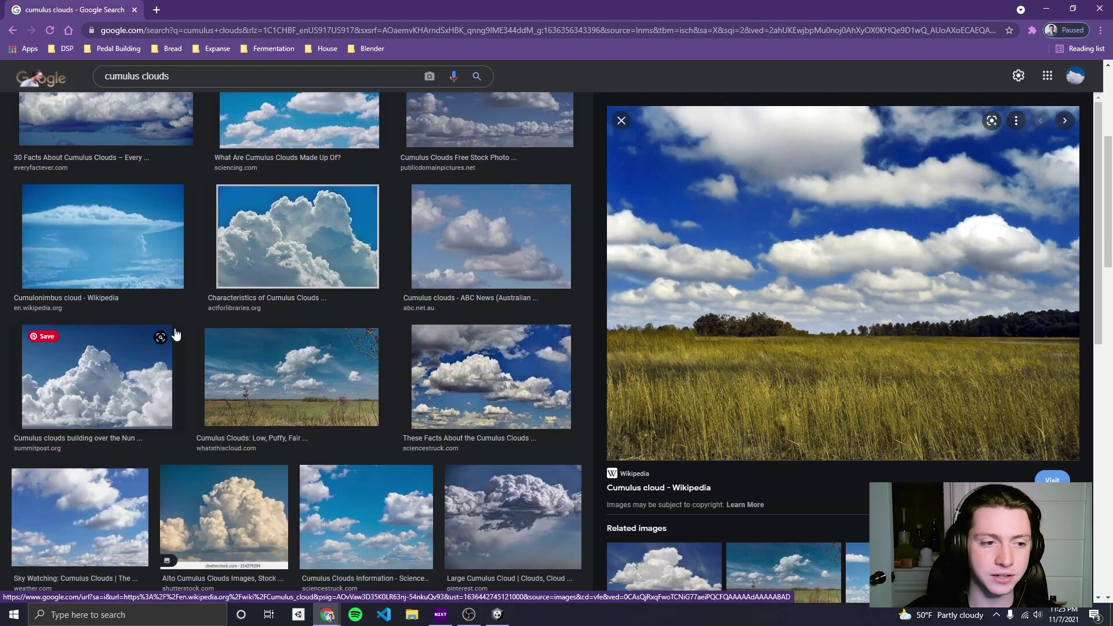
scroll(174, 336, "down", 2)
left_click(355, 423)
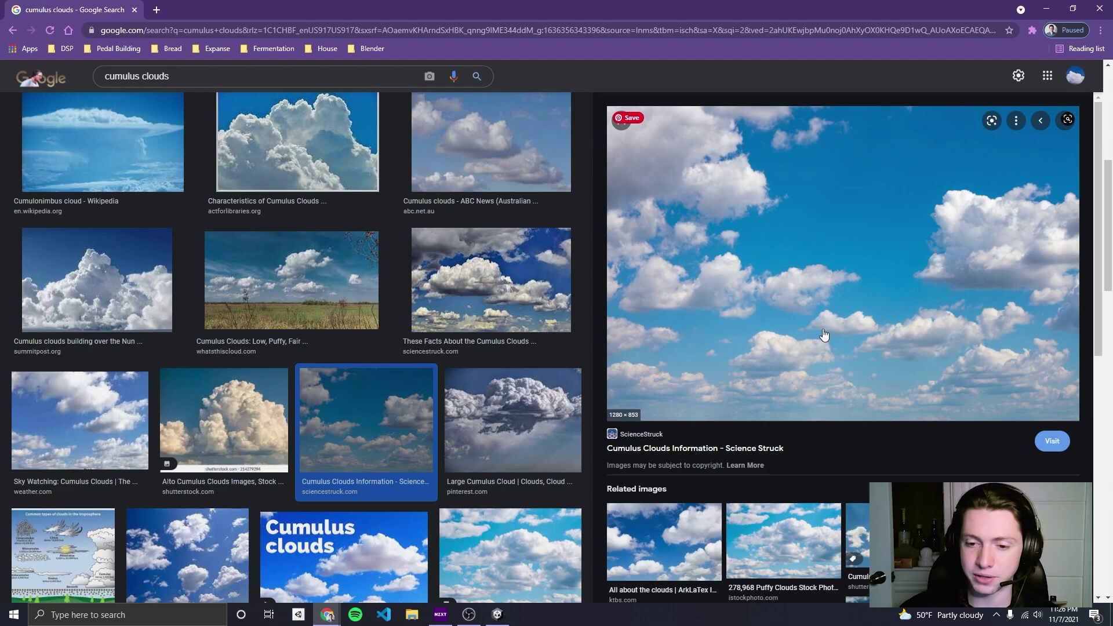
scroll(826, 314, "down", 1)
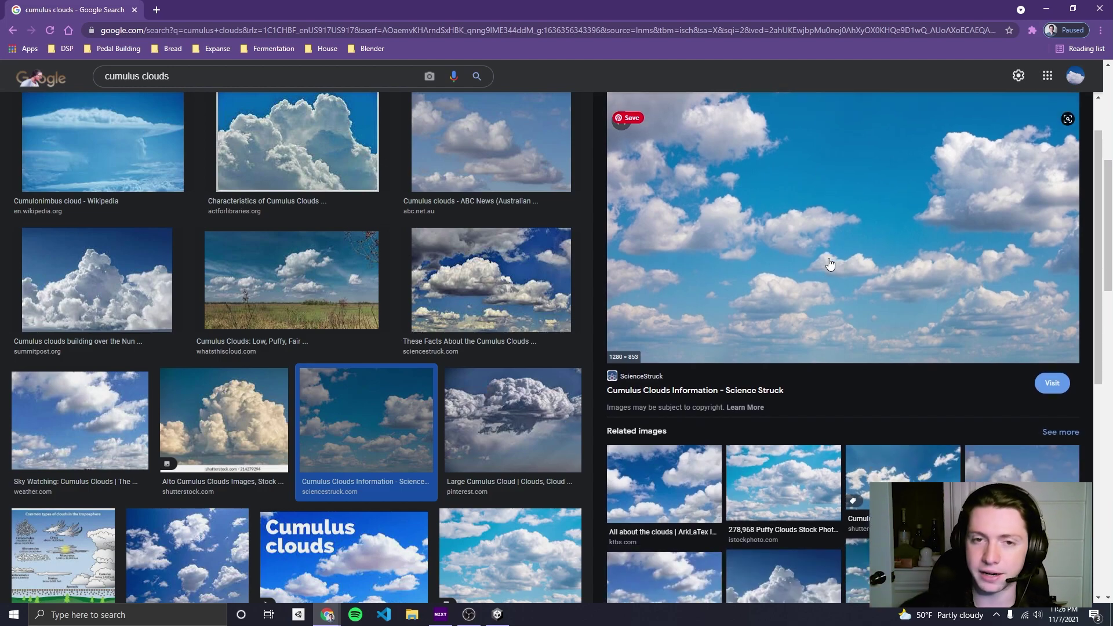
scroll(712, 233, "up", 1)
left_click(373, 86)
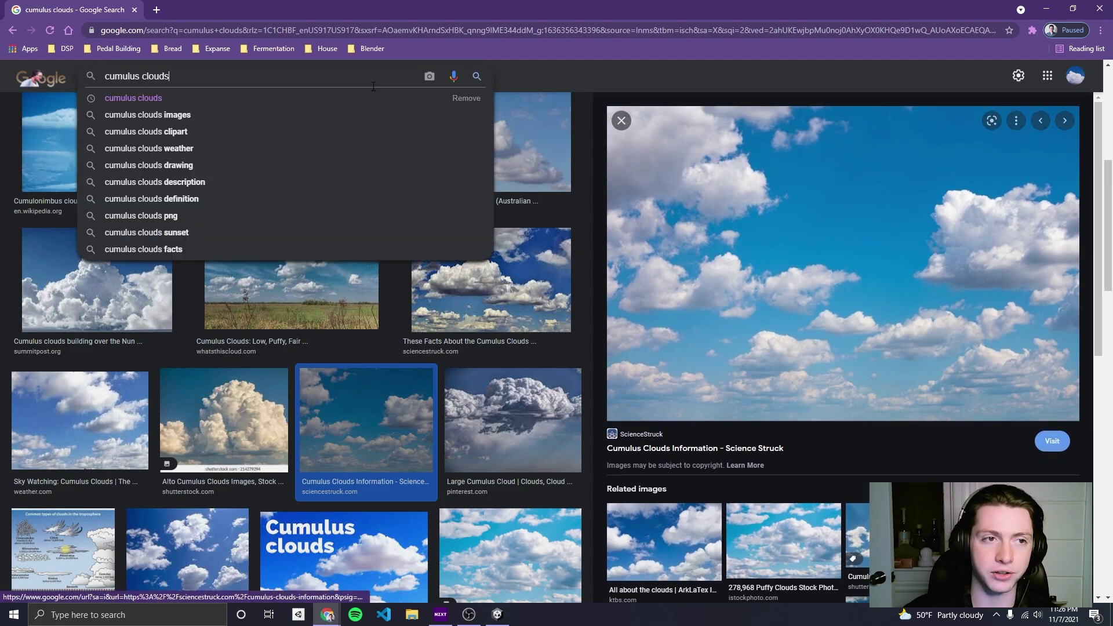
Step: Search for 'anvil clouds' and preview the Cumulonimbus Incus photo
type("anvil clou")
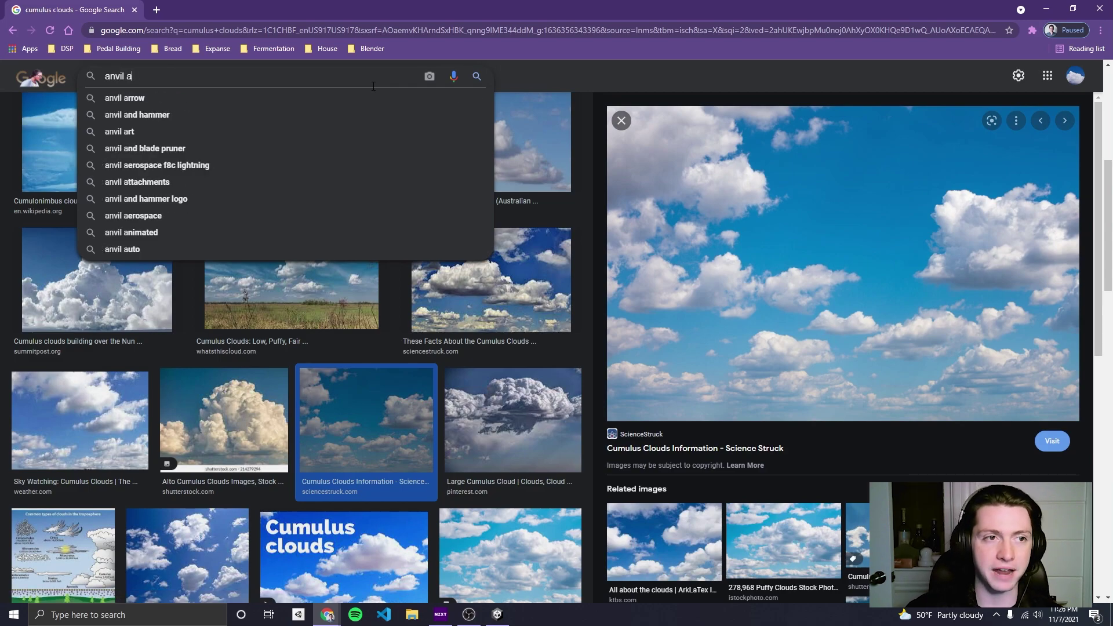
type("ds")
key("Return")
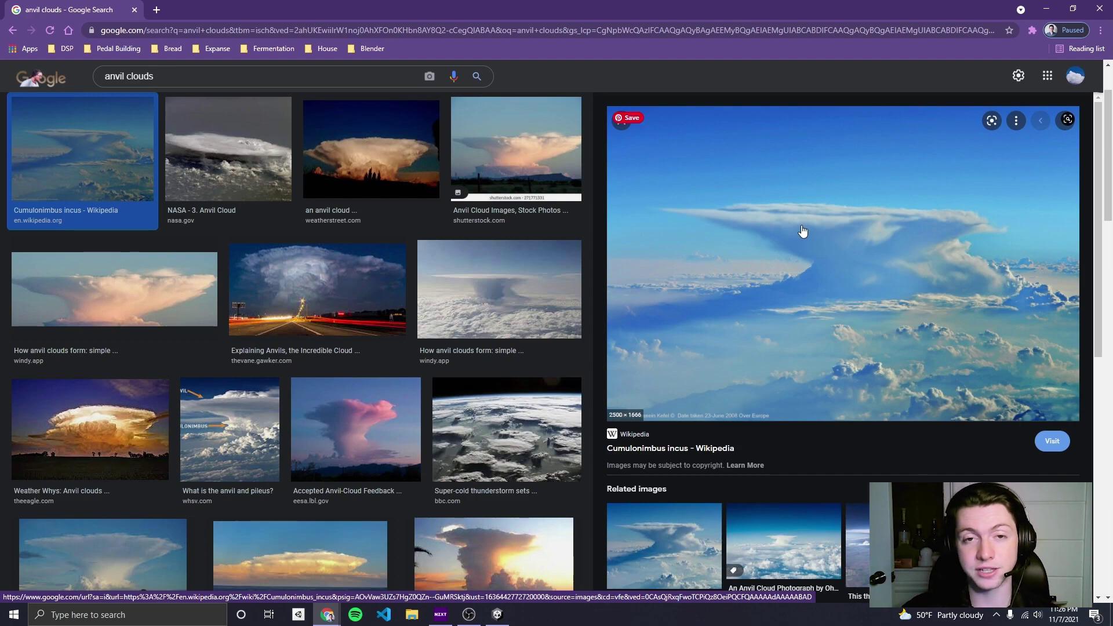
scroll(395, 313, "down", 3)
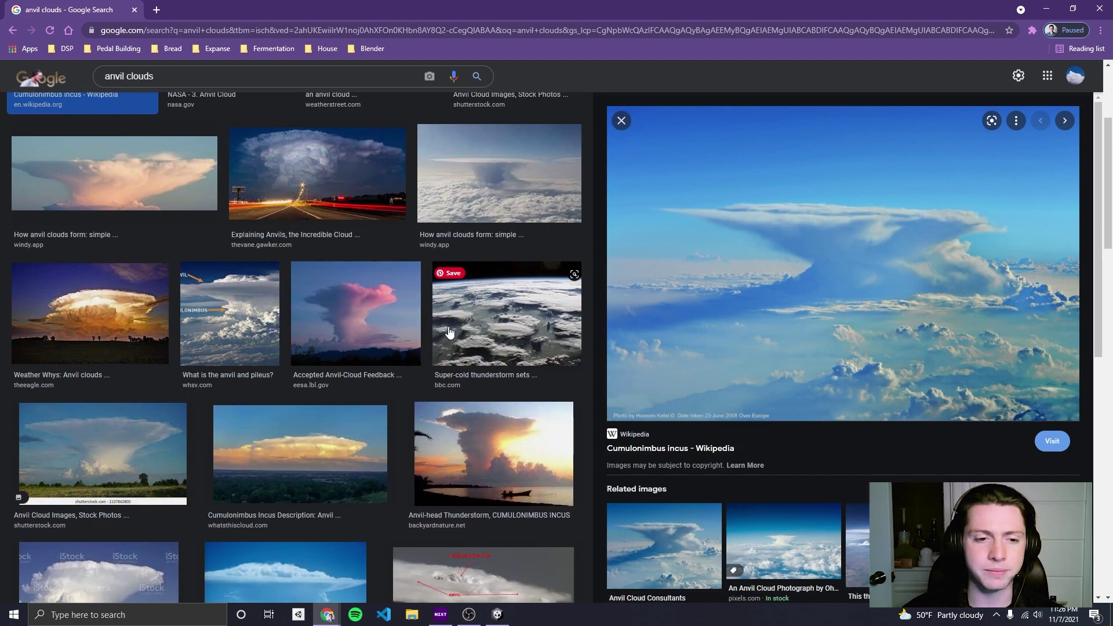
scroll(438, 413, "up", 1)
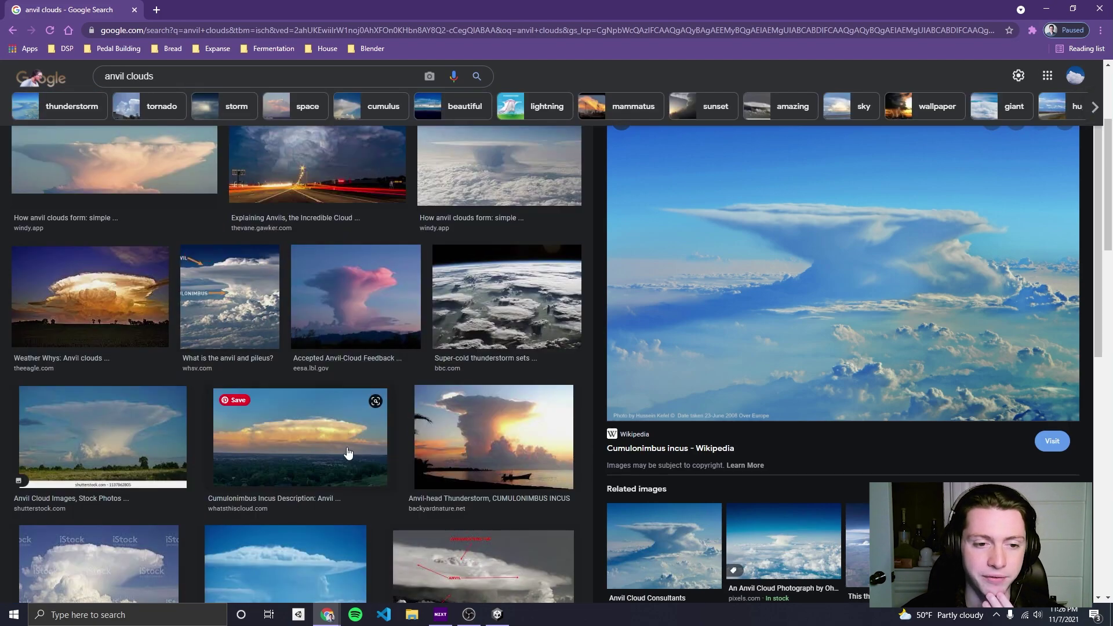
left_click(344, 428)
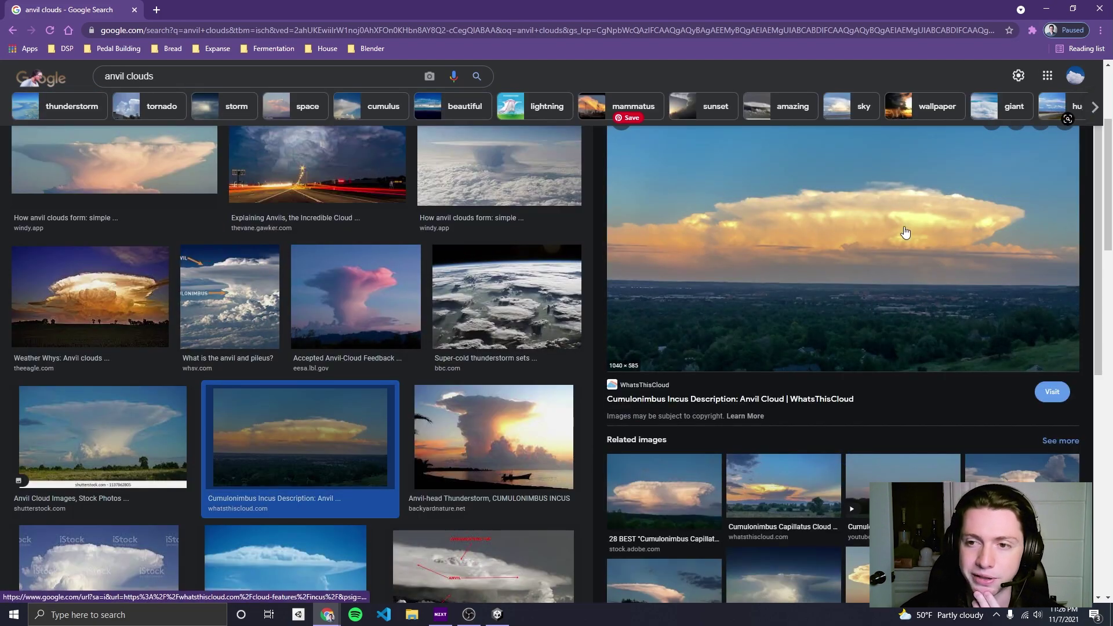
Step: Search 'cumulus clouds' again and preview the wfmz cumulus image
scroll(790, 273, "up", 4)
triple_click(284, 95)
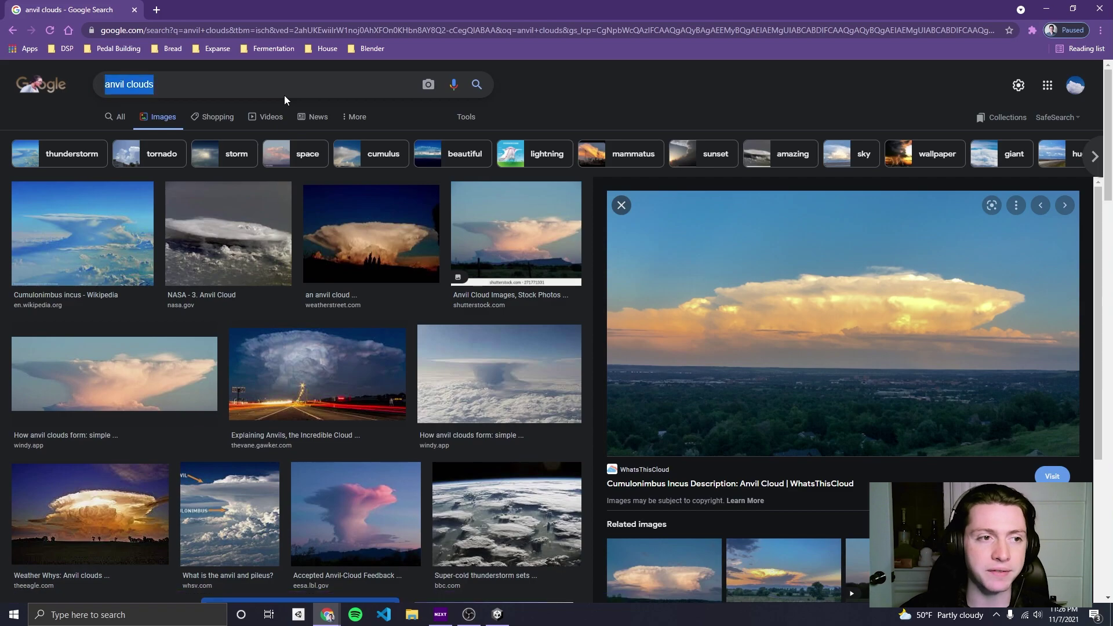
left_click(284, 96)
triple_click(284, 90)
type("cum")
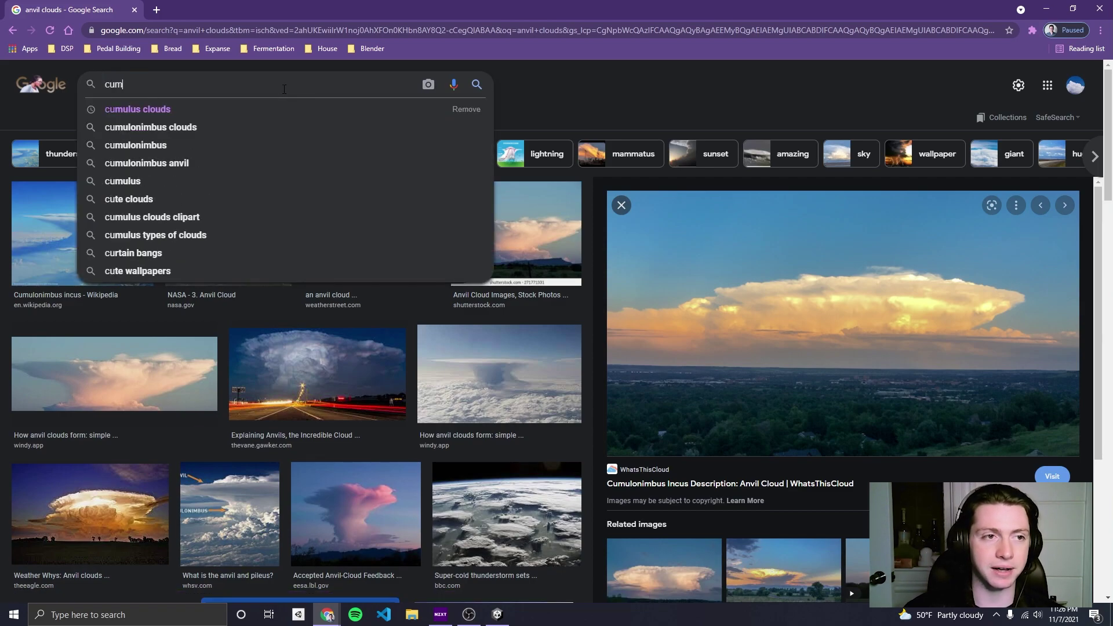
type("ulus clouds")
key("Return")
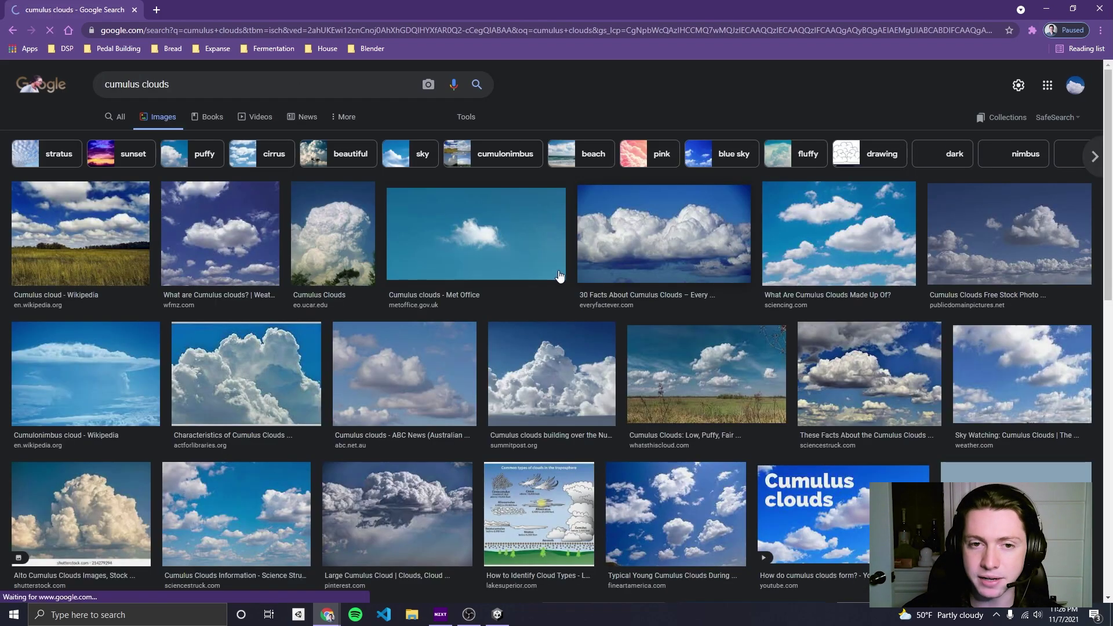
scroll(464, 249, "down", 1)
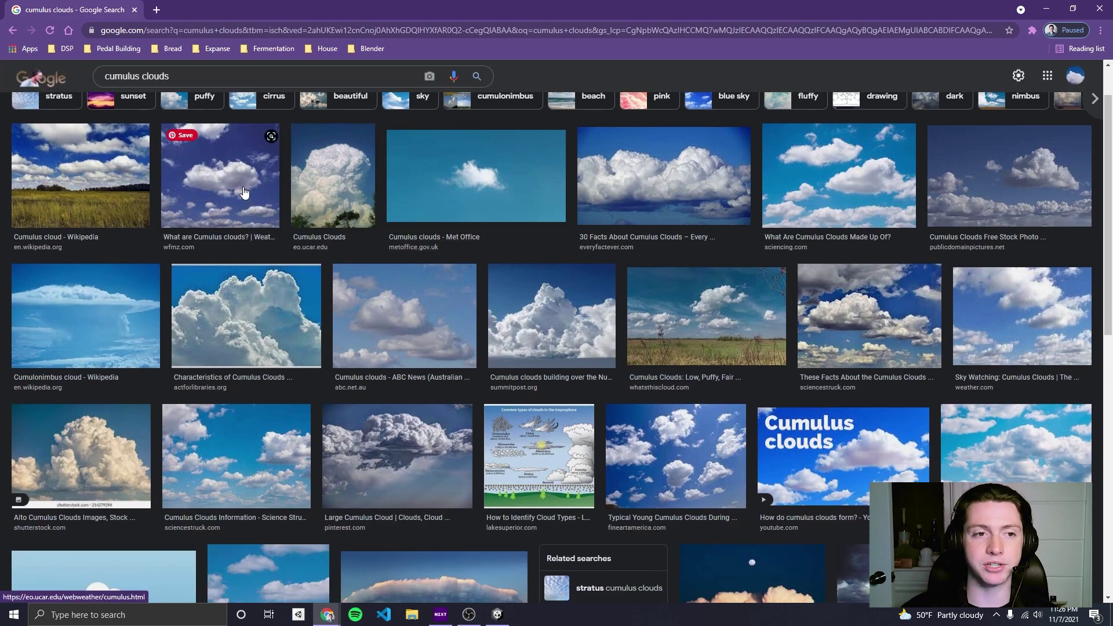
left_click(243, 193)
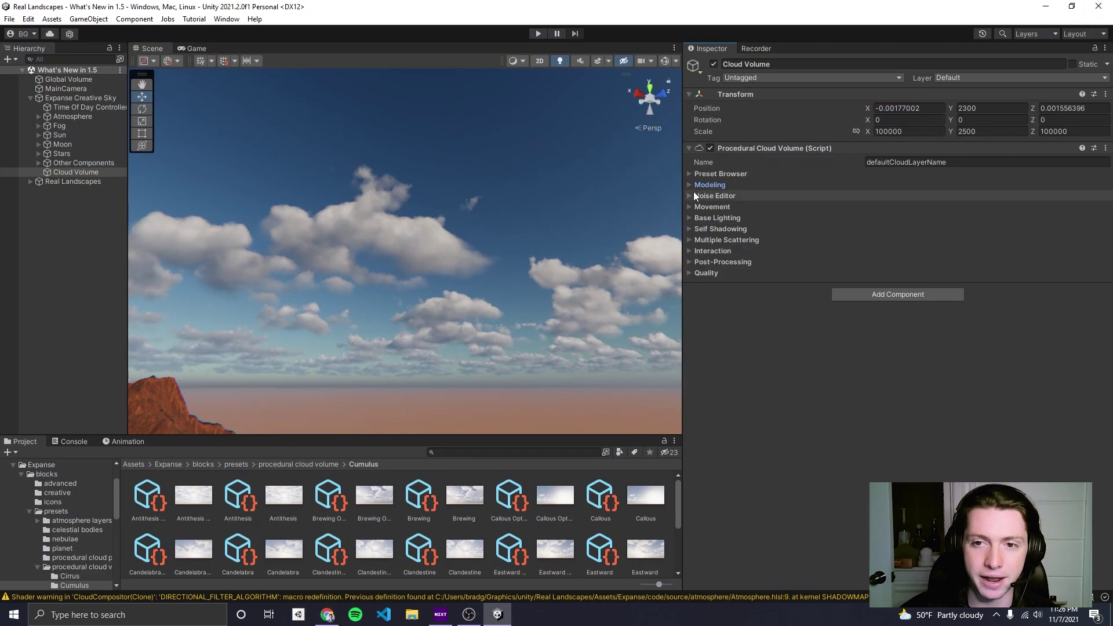
Step: Expand Modeling and reshape the Density Curve by shifting its steep rise
left_click(703, 184)
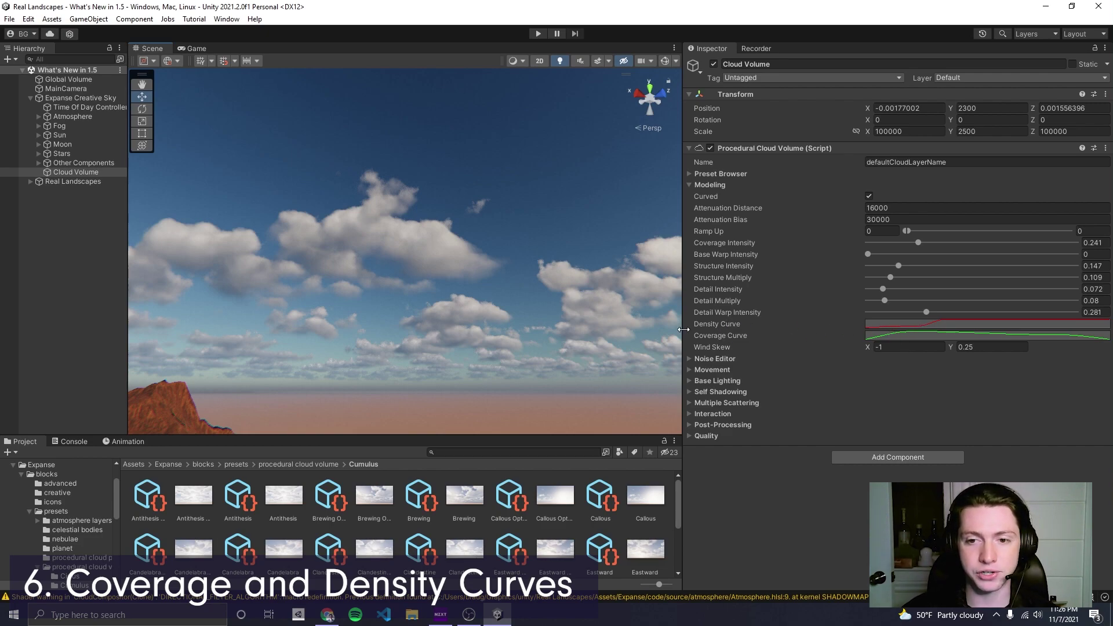
right_click_drag(456, 294, 435, 296)
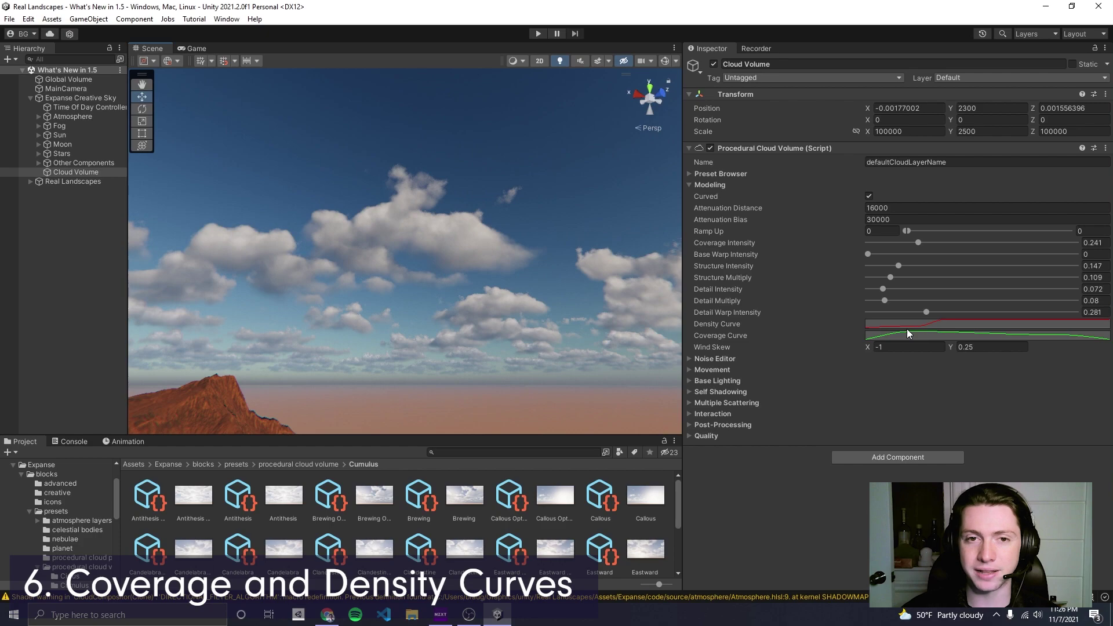
right_click_drag(546, 303, 461, 286)
left_click(883, 323)
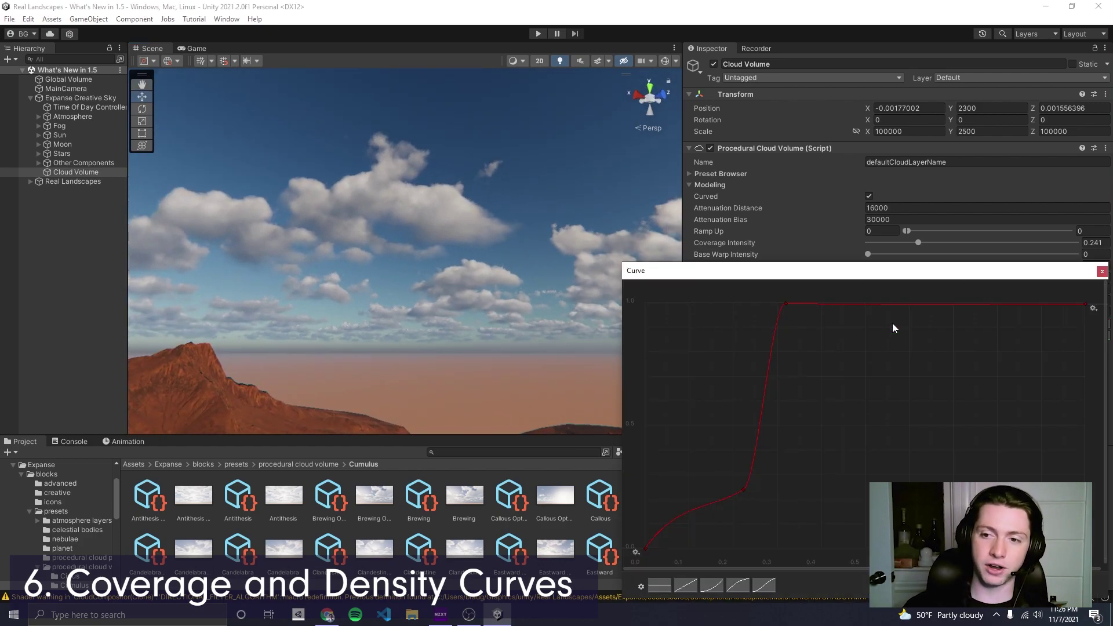
left_click_drag(794, 518, 644, 440)
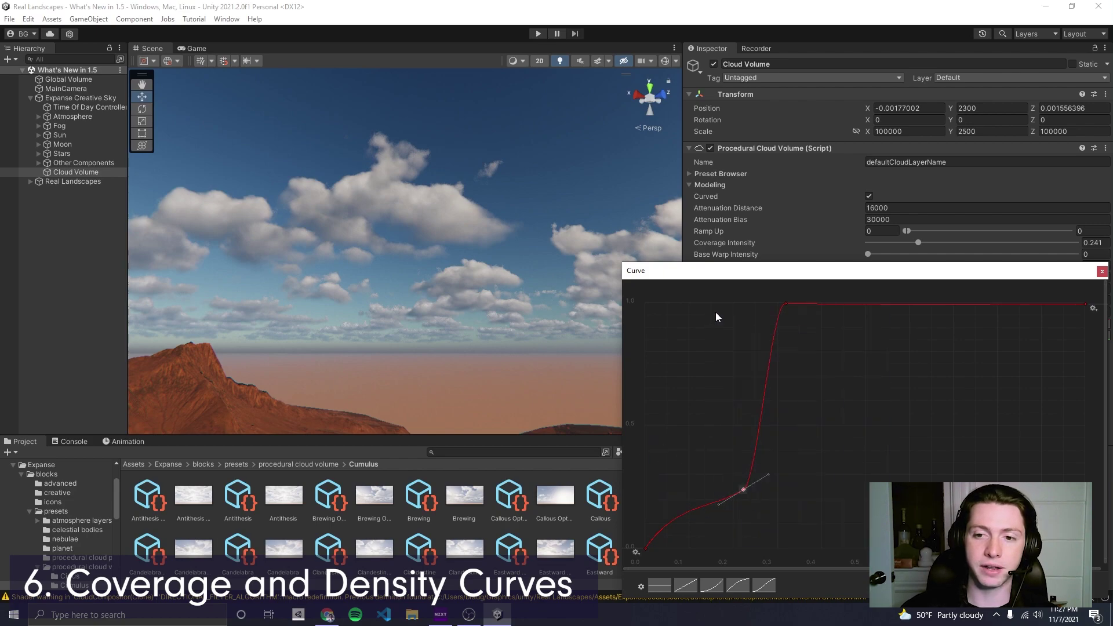
left_click_drag(892, 527, 698, 313)
left_click_drag(777, 391, 688, 390)
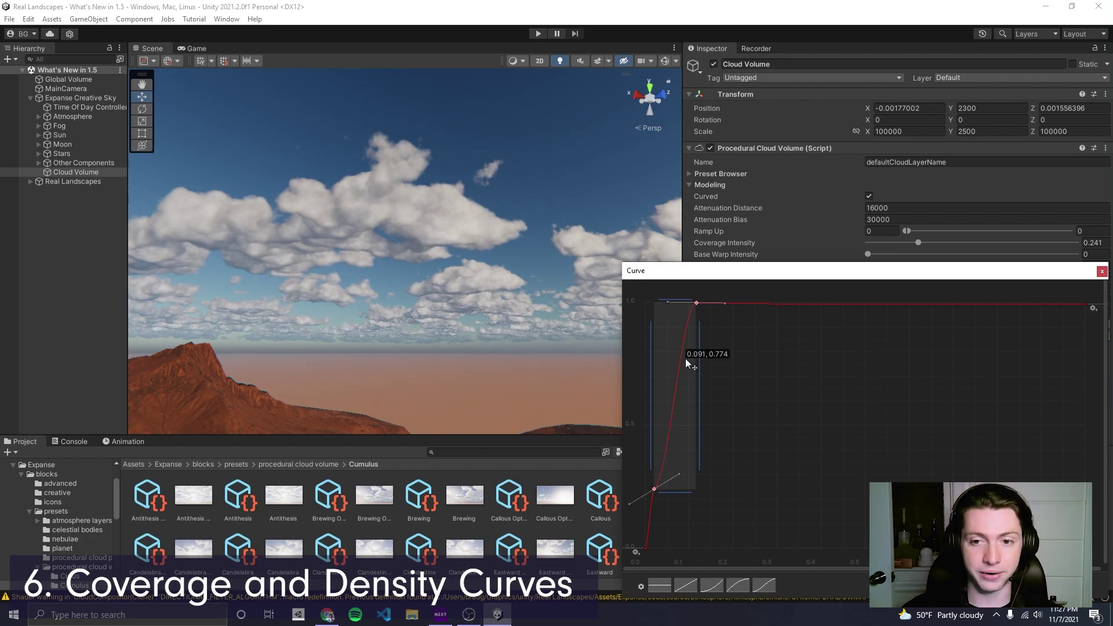
left_click_drag(685, 358, 874, 353)
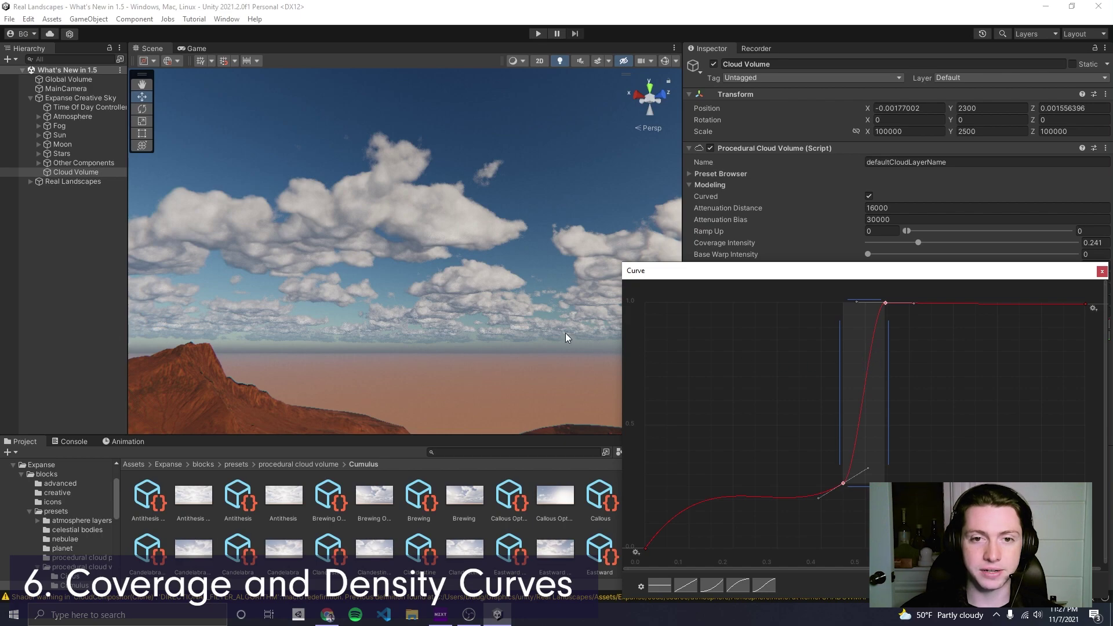
left_click(523, 323, "alt")
Step: Pull the Density Curve keys left, sliding the top key along 1.0, to thicken the clouds
left_click_drag(523, 323, 522, 316, "alt")
left_click(910, 325)
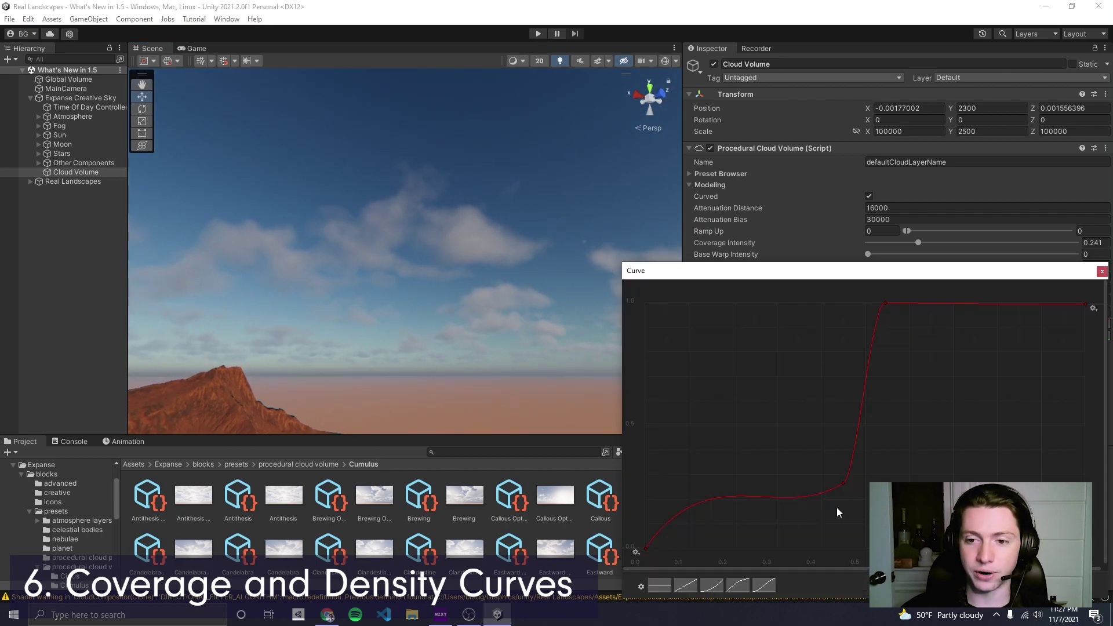
left_click_drag(844, 483, 716, 471)
left_click(436, 341, "alt")
left_click(922, 324)
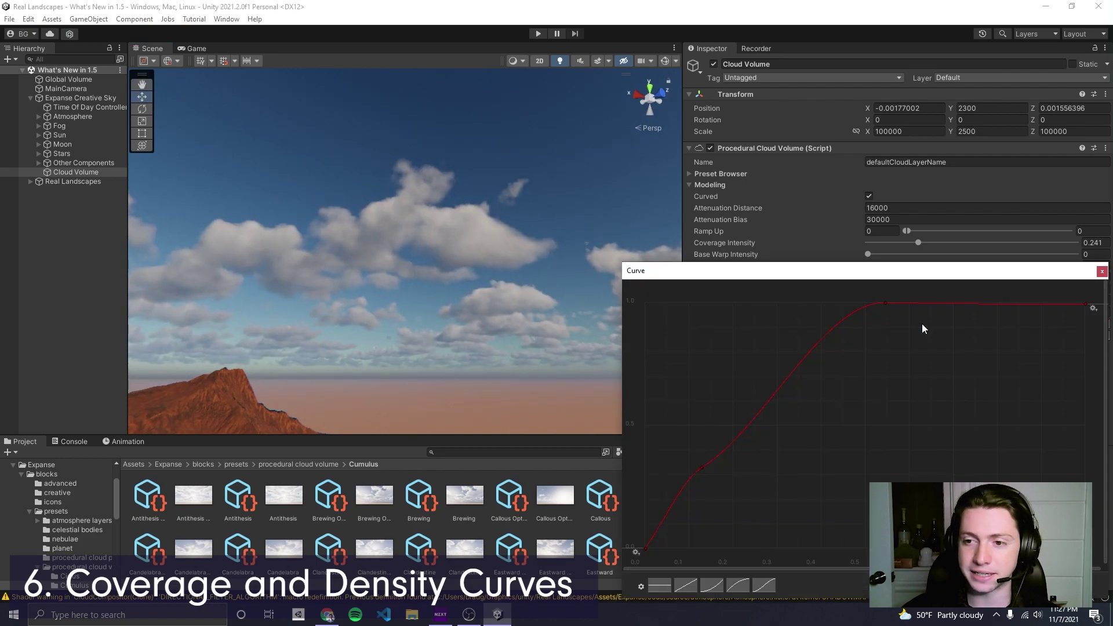
left_click(885, 302)
left_click_drag(884, 302, 760, 298)
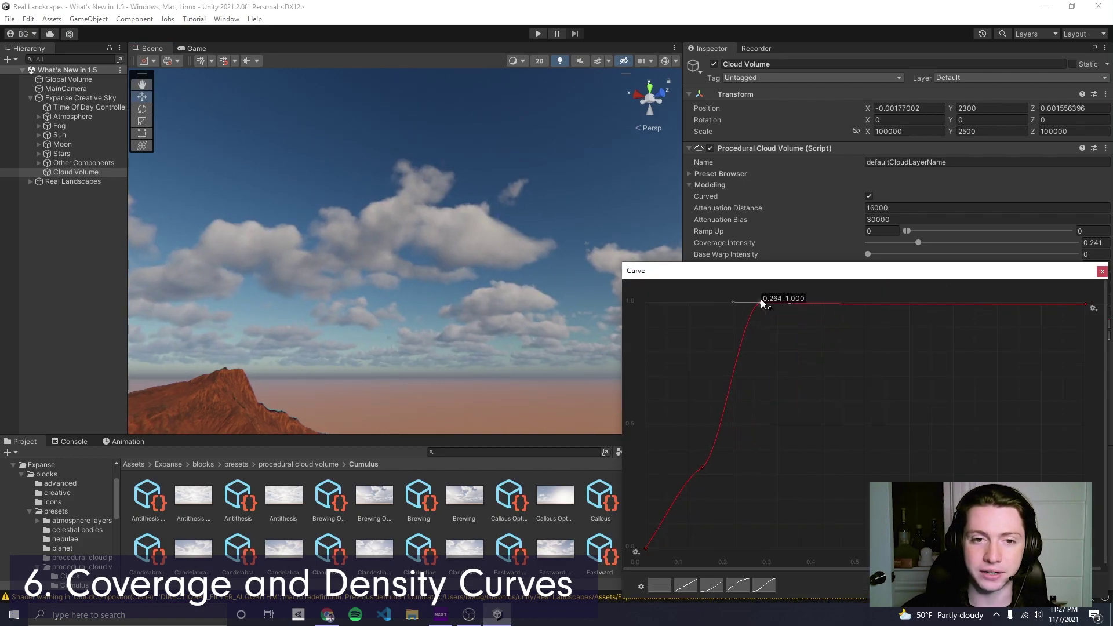
left_click(474, 310, "alt")
Step: Shift both Density Curve keys right so density stays low until 0.25, reaching 1 near 0.3
left_click(896, 323)
left_click(701, 468)
left_click_drag(857, 527, 709, 295)
left_click_drag(753, 395, 765, 395)
left_click(436, 317)
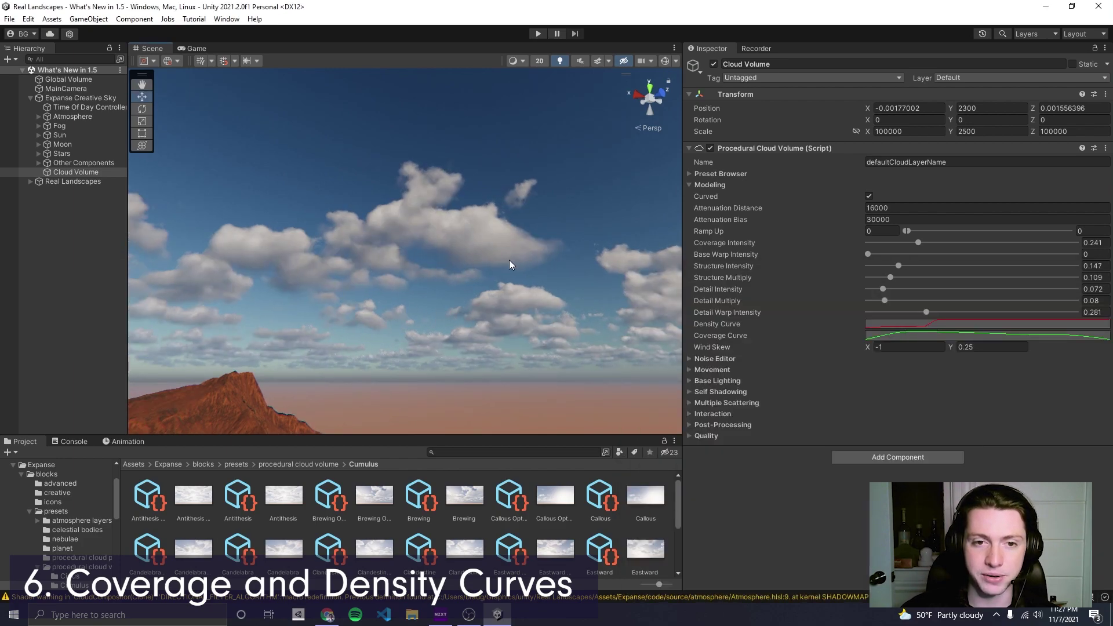
right_click_drag(507, 270, 563, 301)
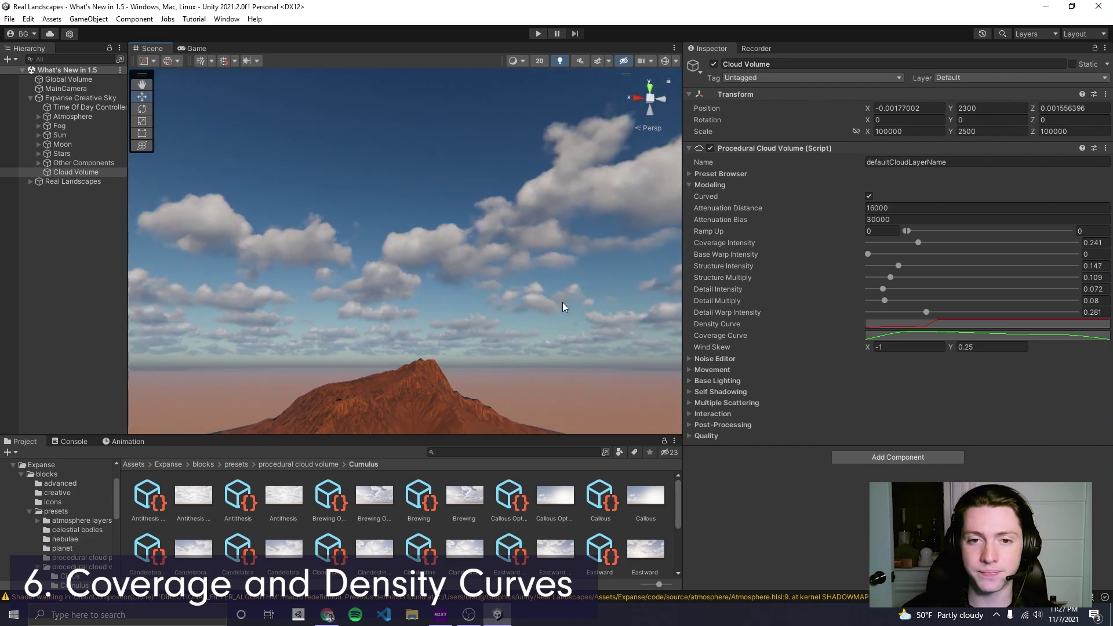
Step: Adjust the Coverage Curve's late-bump key, raising it and then pulling it back down
left_click(903, 334)
left_click(721, 309)
left_click(982, 401)
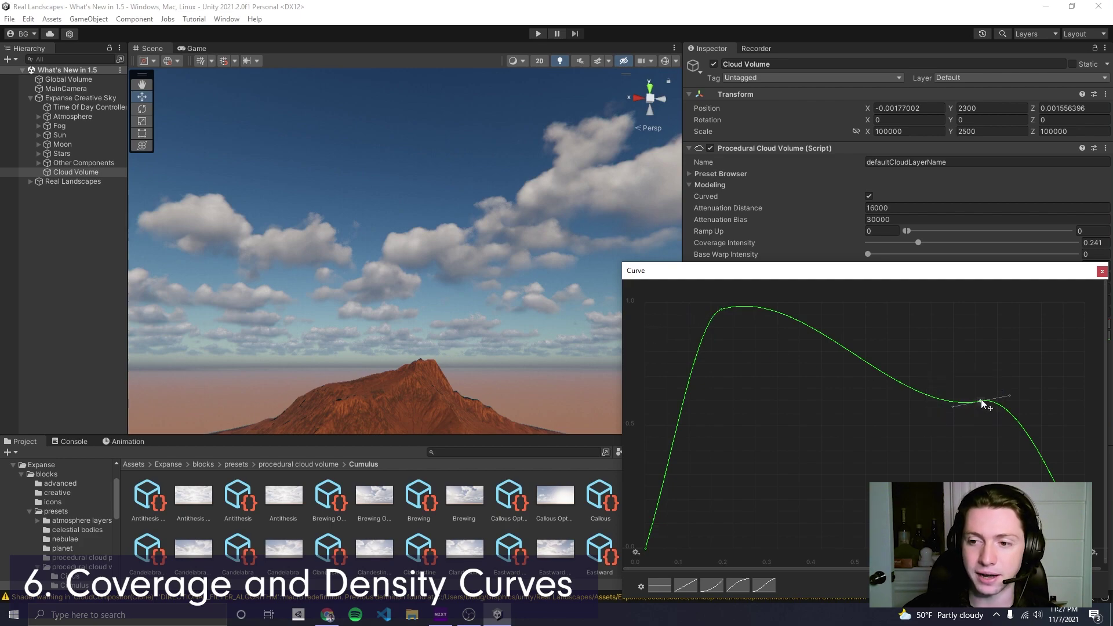
left_click_drag(982, 401, 977, 343)
right_click_drag(522, 301, 456, 307)
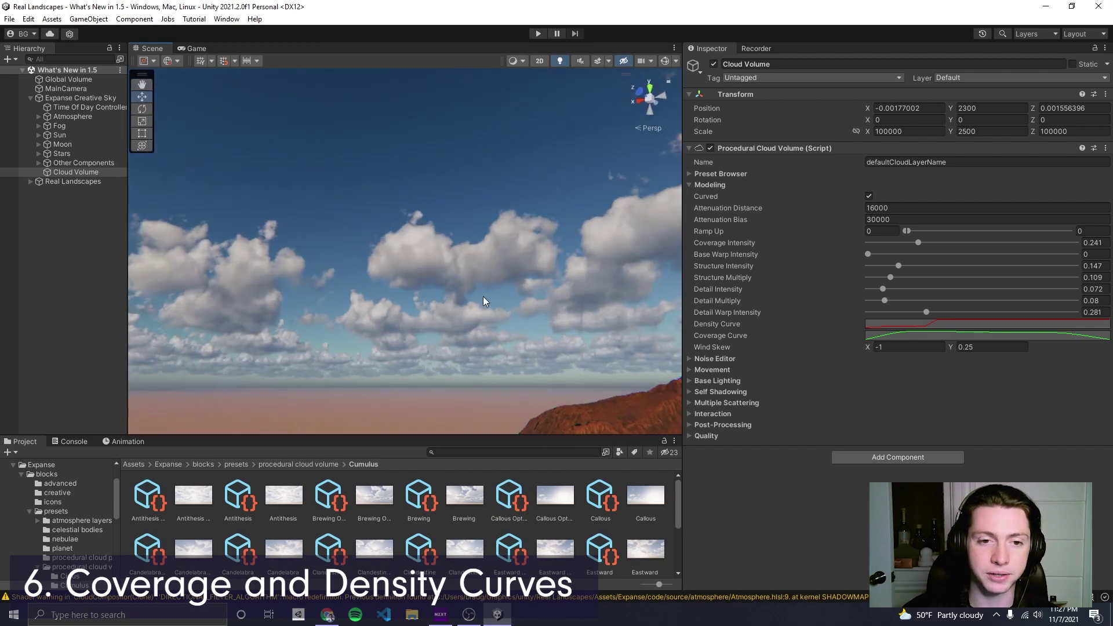
left_click(935, 335)
left_click_drag(982, 346, 984, 398)
right_click_drag(480, 361, 586, 354)
Step: Bend the key's tangent to smooth the coverage falloff, then collapse the Modeling foldout
left_click(972, 336)
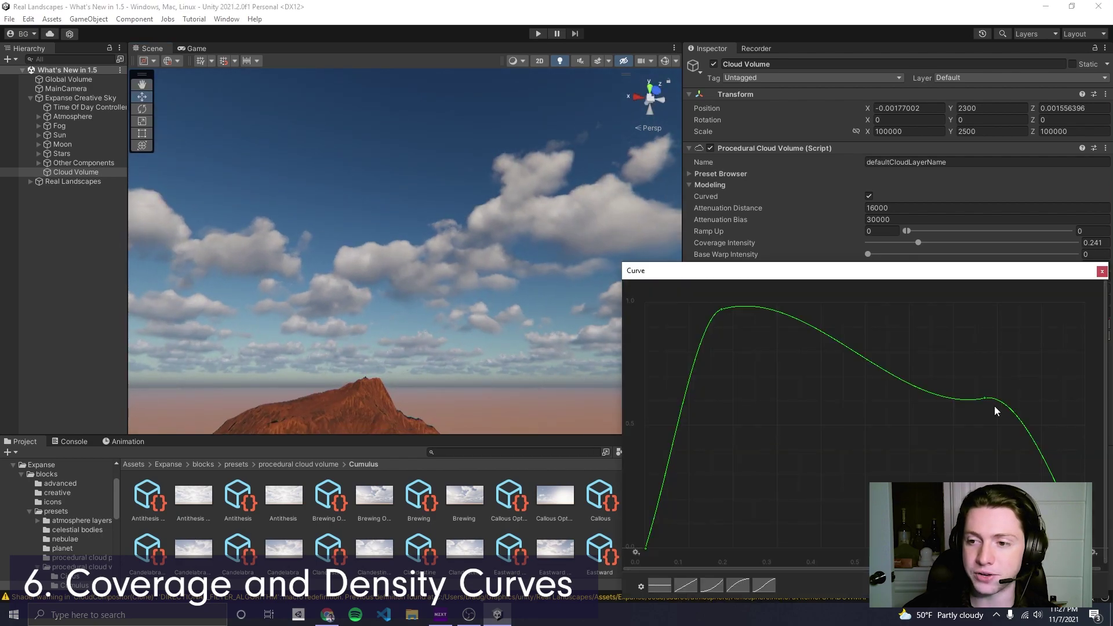
left_click_drag(1014, 394, 1019, 413)
right_click_drag(545, 344, 545, 344)
left_click(966, 336)
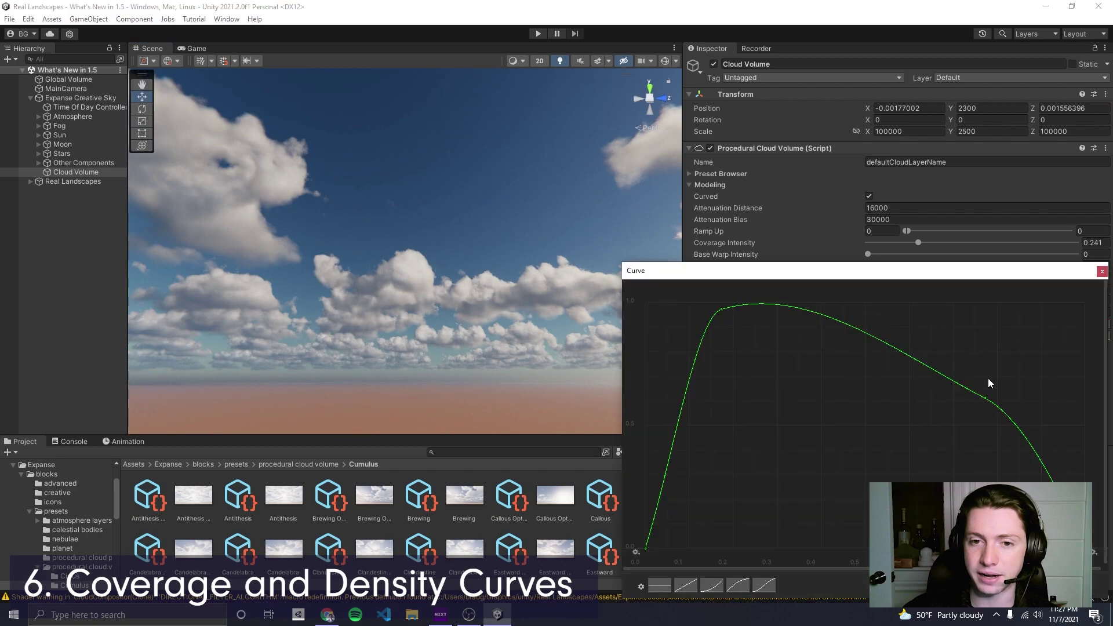
left_click_drag(1014, 411, 1014, 397)
right_click_drag(545, 335, 545, 335)
left_click(724, 185)
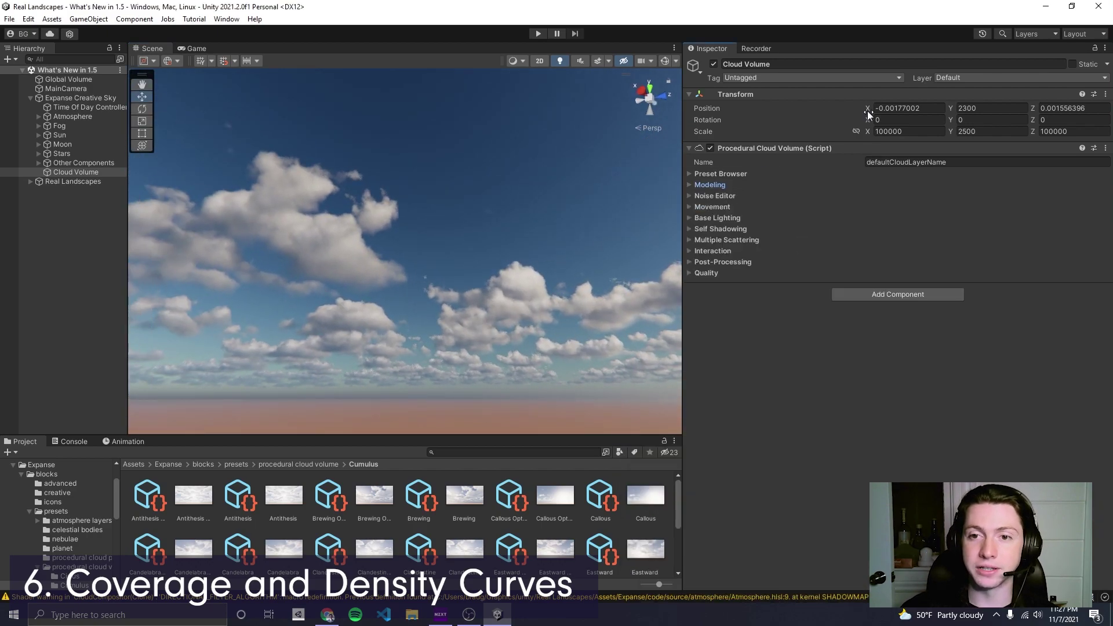
Step: Apply the zeus-opt preset from the Preset Browser, then close the browser
left_click(688, 173)
scroll(823, 253, "down", 10)
left_click(850, 294)
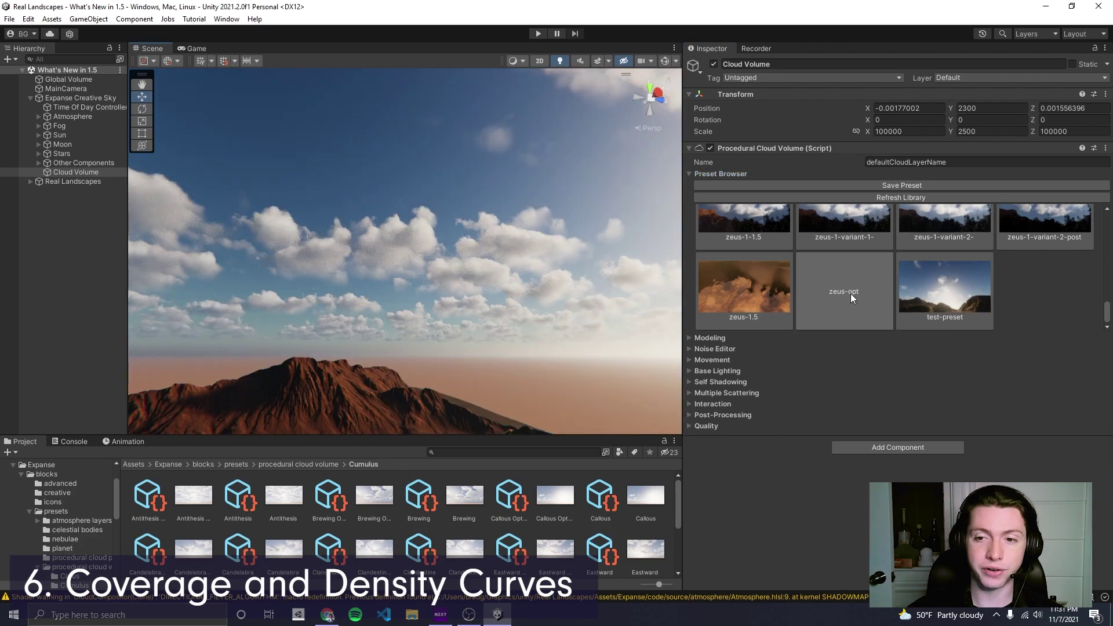
right_click_drag(464, 249, 664, 285)
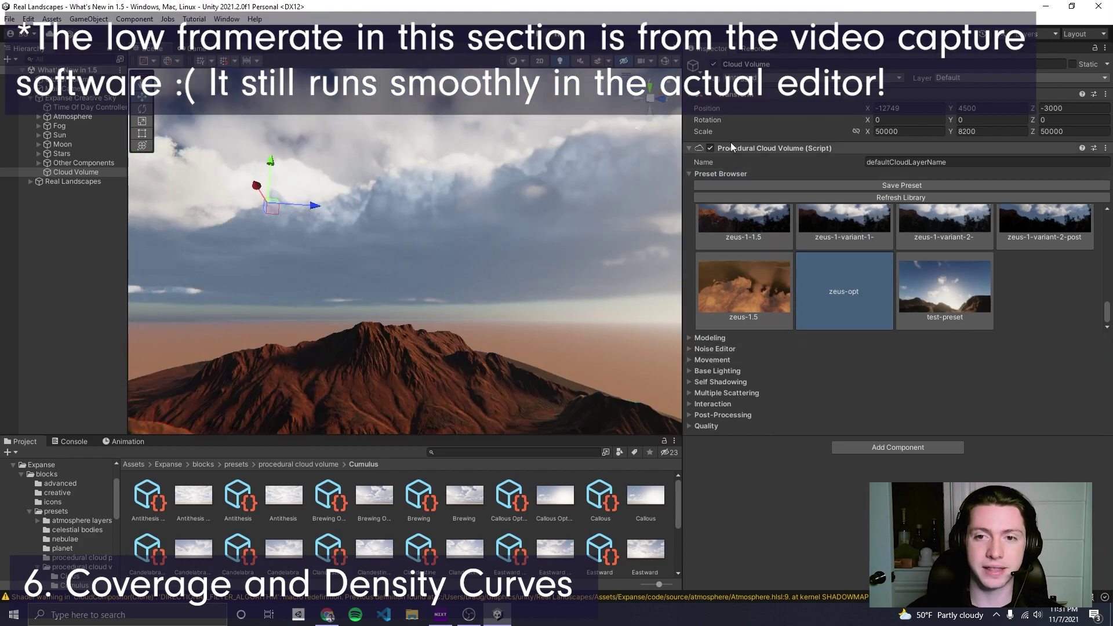
left_click(732, 174)
Step: Fly the scene view over the red mountain and through the new cumulus layer
middle_click_drag(426, 323, 538, 307)
middle_click_drag(514, 254, 494, 176)
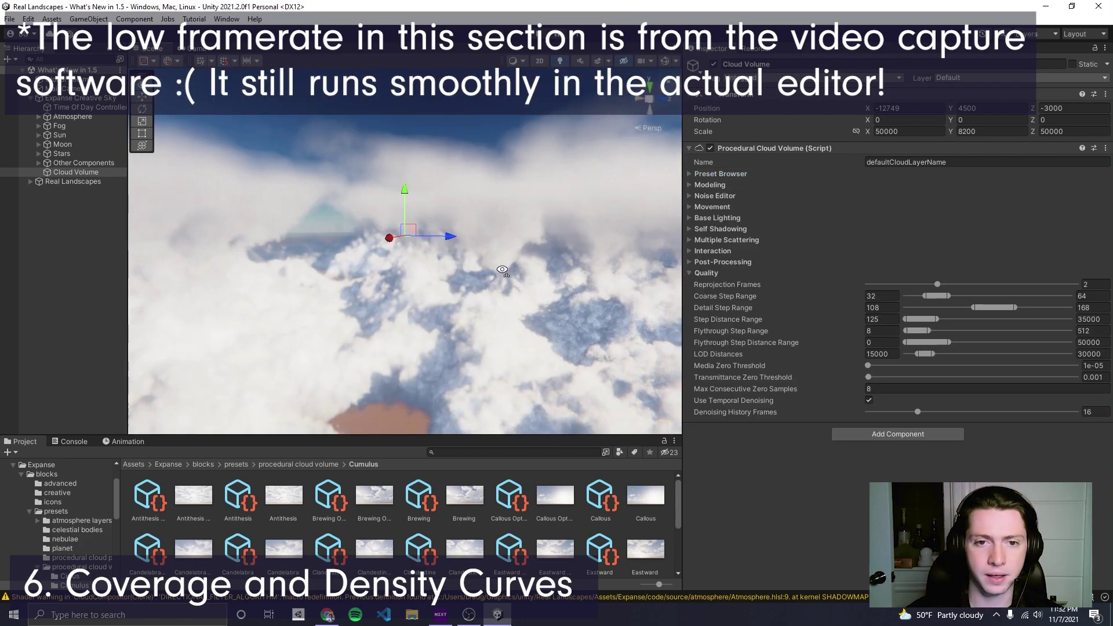
right_click_drag(481, 299, 372, 319)
right_click_drag(483, 273, 532, 244)
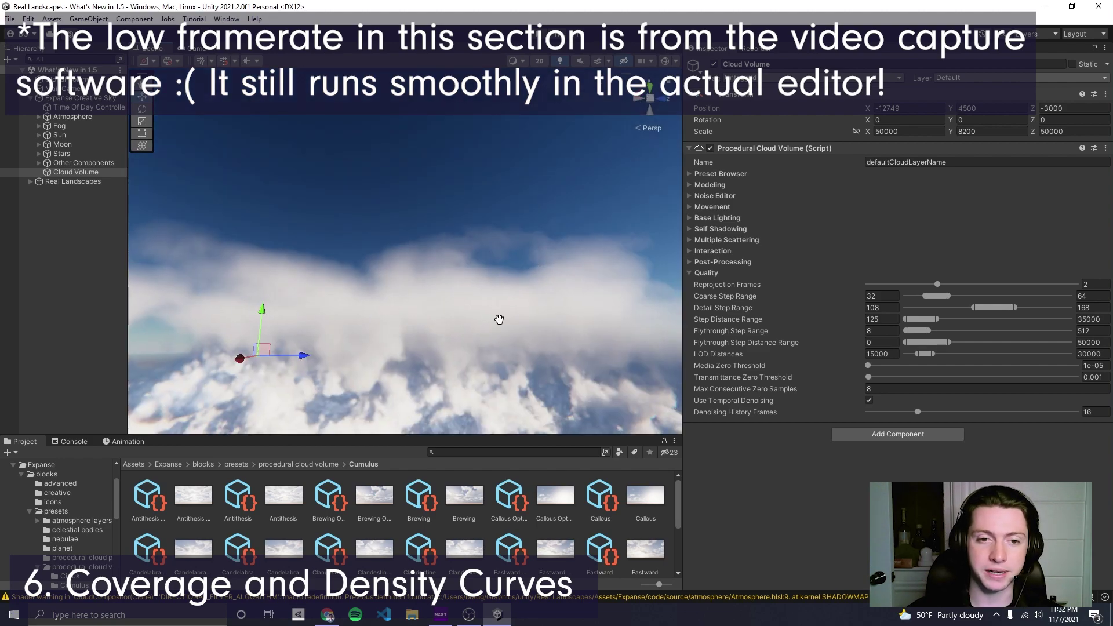
middle_click_drag(499, 319, 224, 251)
Step: Collapse Quality, expand Modeling, and inspect the Density Curve and Coverage Curve
left_click(709, 272)
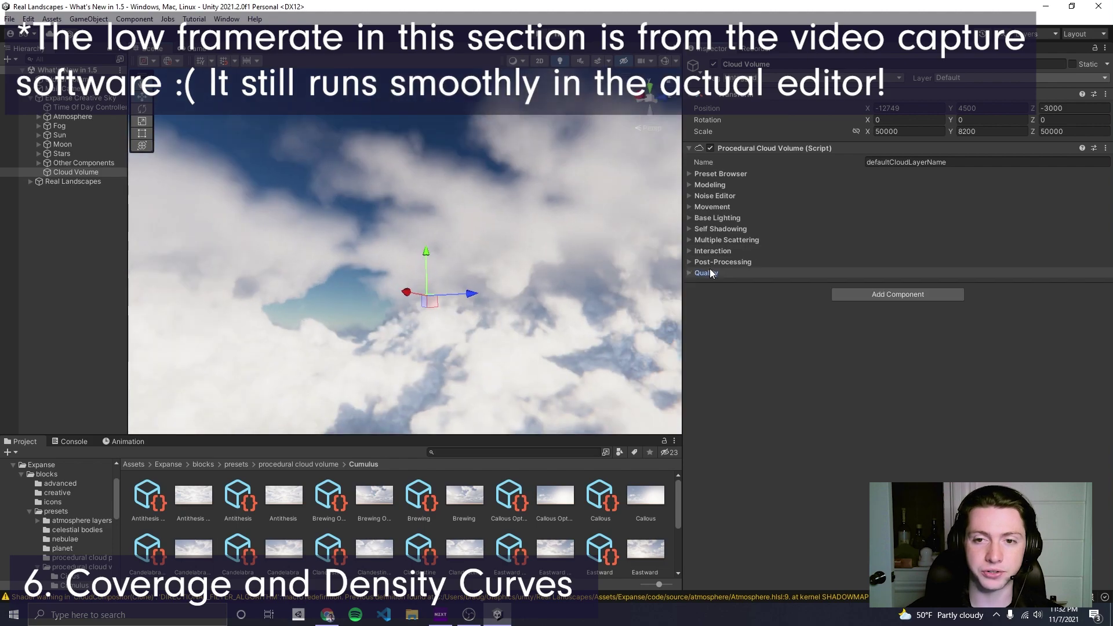
left_click(718, 184)
left_click(934, 323)
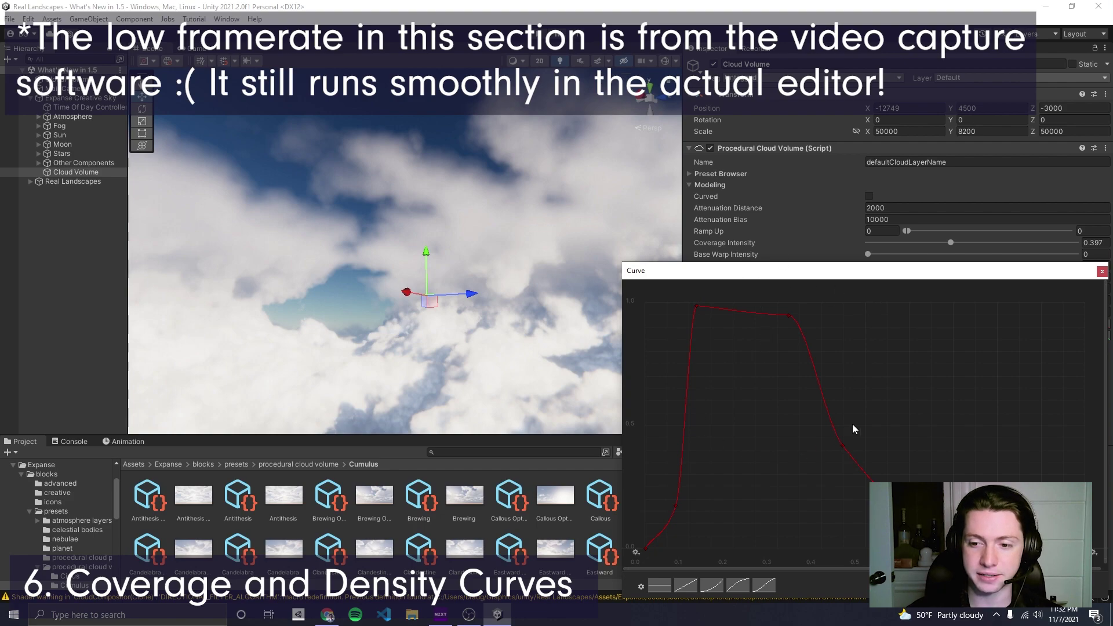
left_click(1102, 271)
left_click(916, 335)
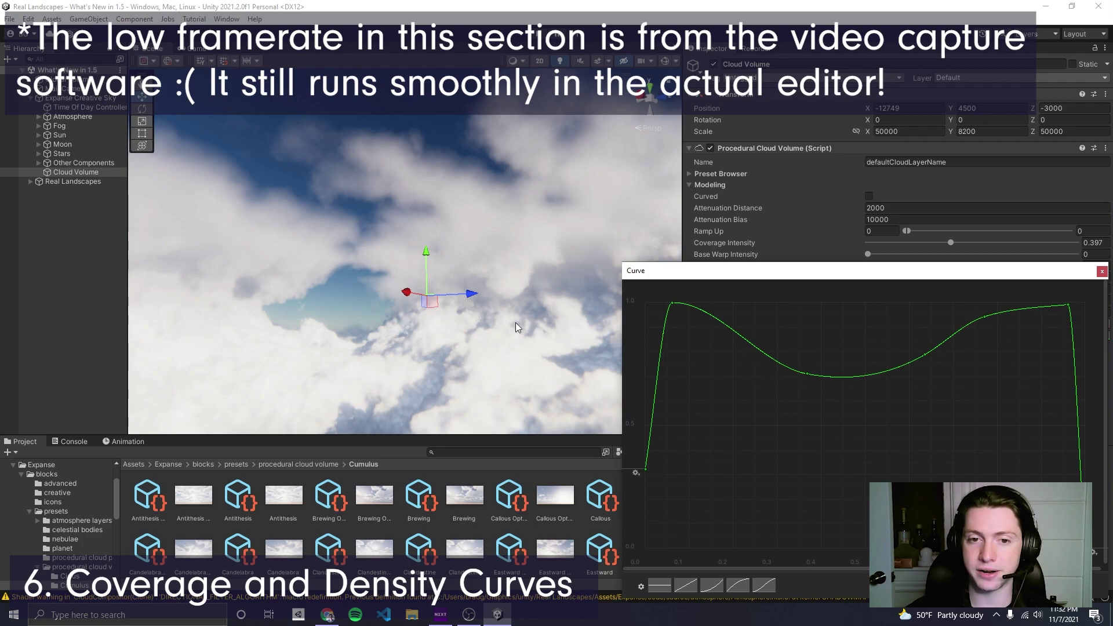
left_click(1102, 272)
Step: Drag the Coverage Curve's two middle keys to reshape its central dip, checking the clouds
middle_click_drag(510, 286, 606, 307)
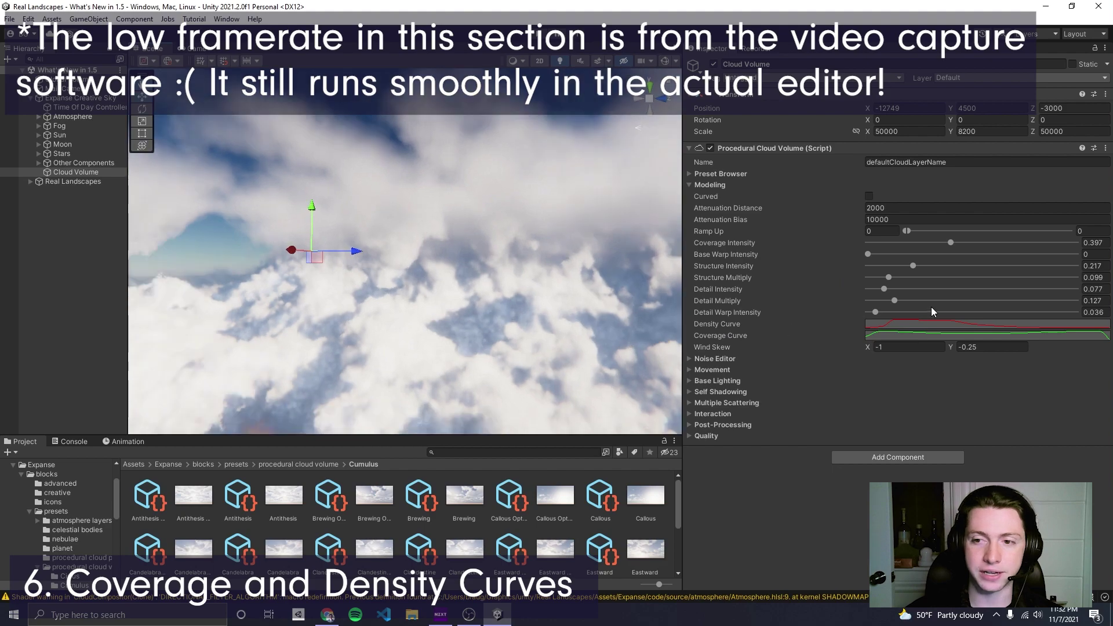
left_click(952, 335)
left_click_drag(808, 373, 857, 355)
left_click(450, 297)
mouse_move(450, 297)
right_mouse_down()
mouse_move(406, 301)
mouse_move(476, 273)
mouse_move(441, 290)
right_mouse_up()
left_click(898, 336)
left_click_drag(1032, 480, 794, 322)
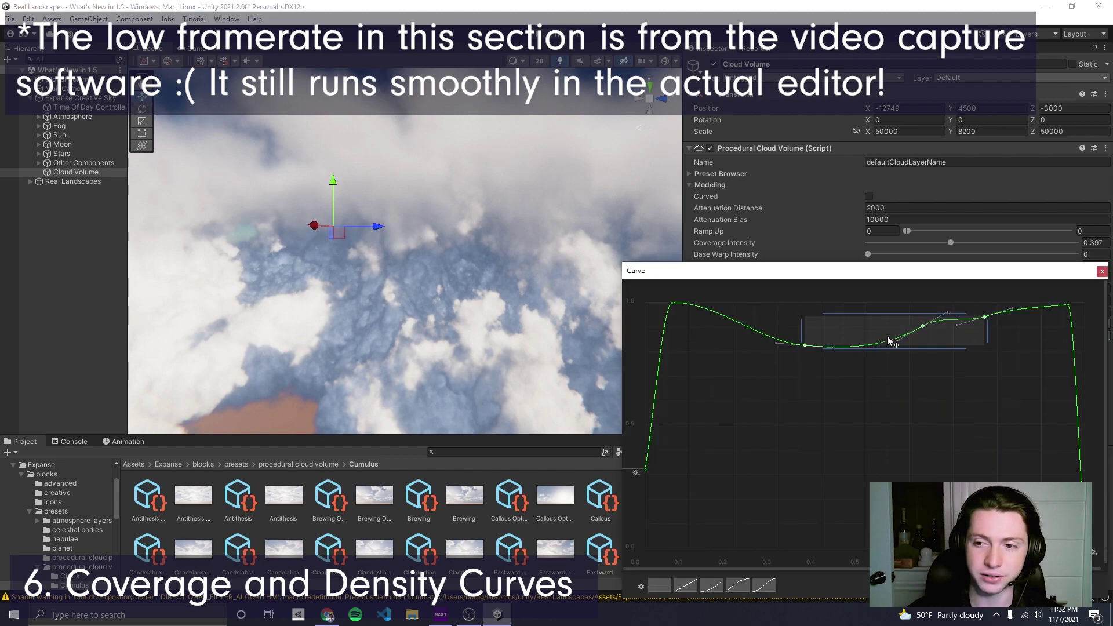
left_click_drag(860, 346, 821, 376)
left_click(464, 318)
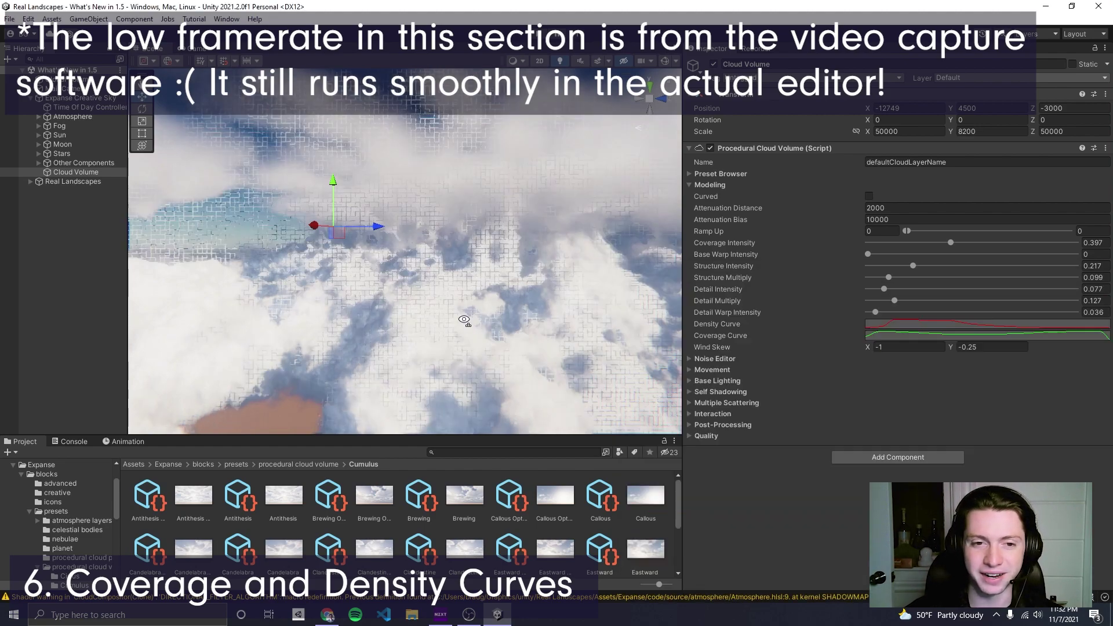
mouse_move(464, 318)
right_mouse_down()
mouse_move(473, 289)
mouse_move(447, 281)
mouse_move(464, 290)
mouse_move(460, 311)
right_mouse_up()
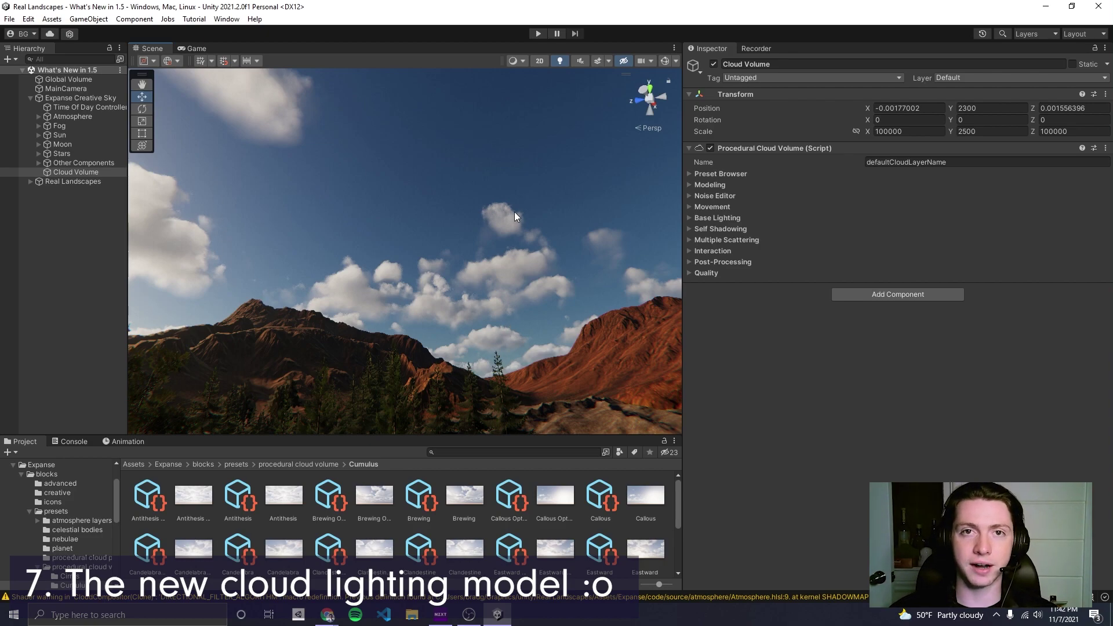
Step: Preview the open Chrome windows from the taskbar while the landscape stays in view
mouse_move(328, 614)
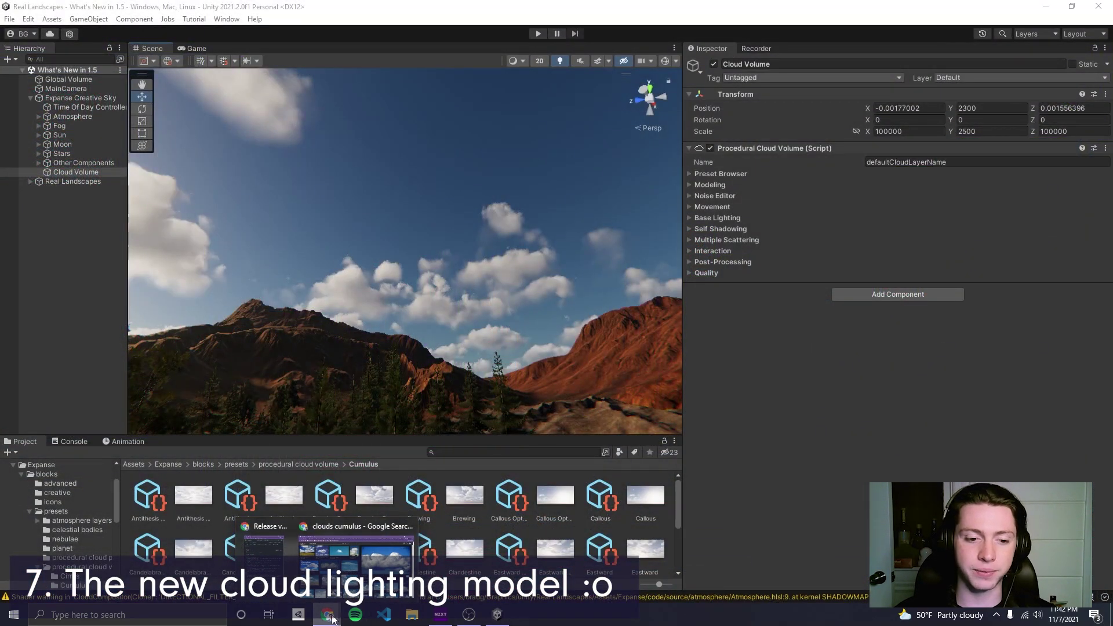
Step: In Chrome, replace the search query with 'unreal engine clouds' and run it
left_click(354, 556)
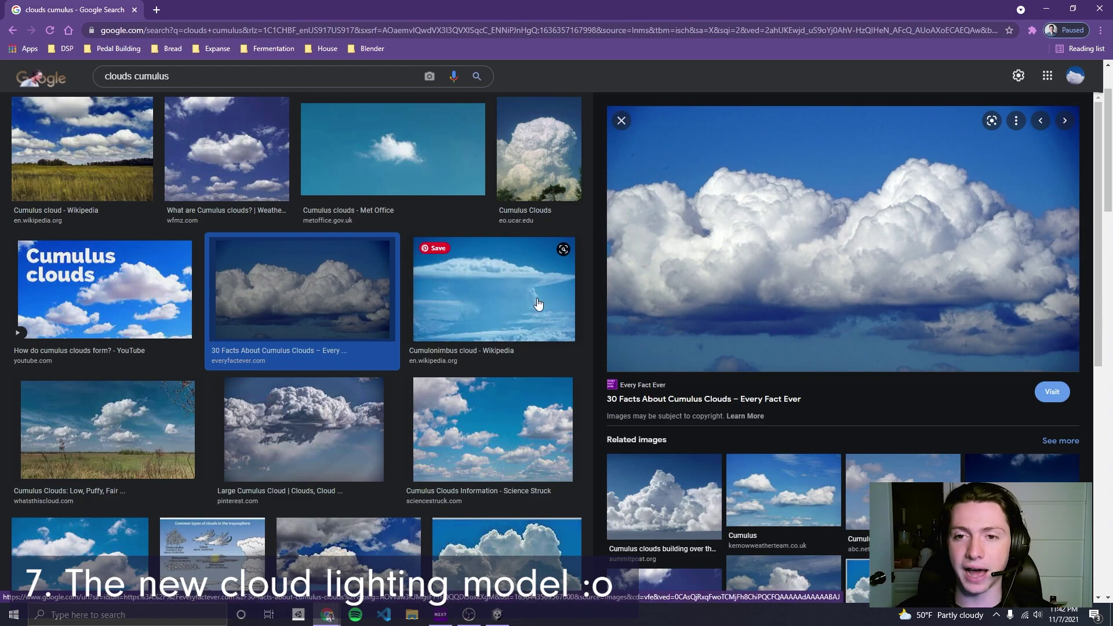
scroll(486, 298, "up", 2)
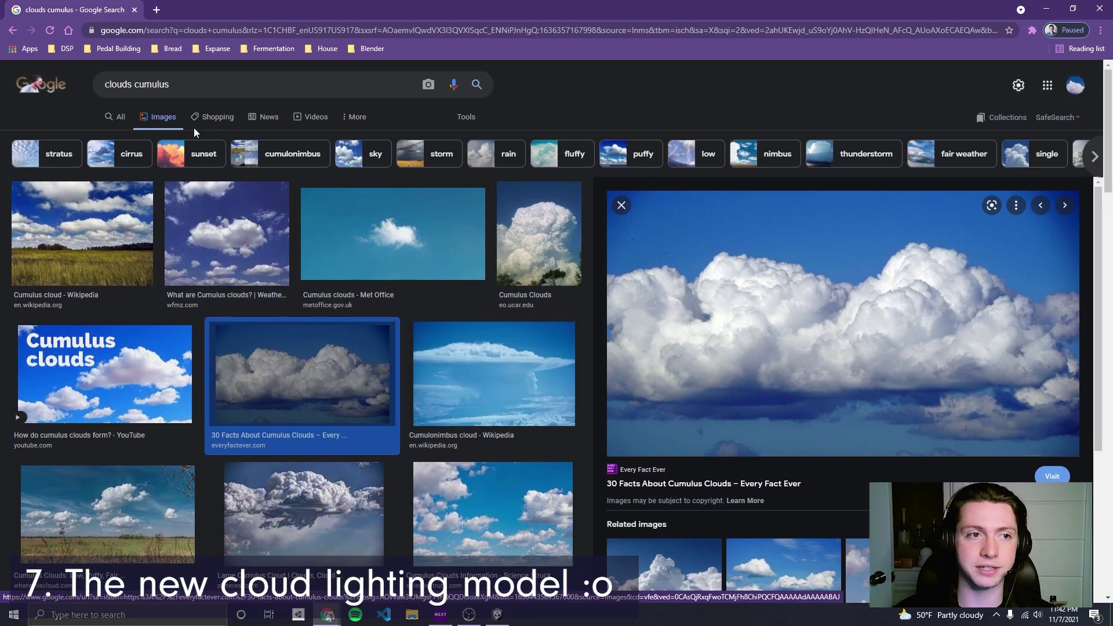
double_click(216, 85)
key("ctrl+a")
type("unreal engine ")
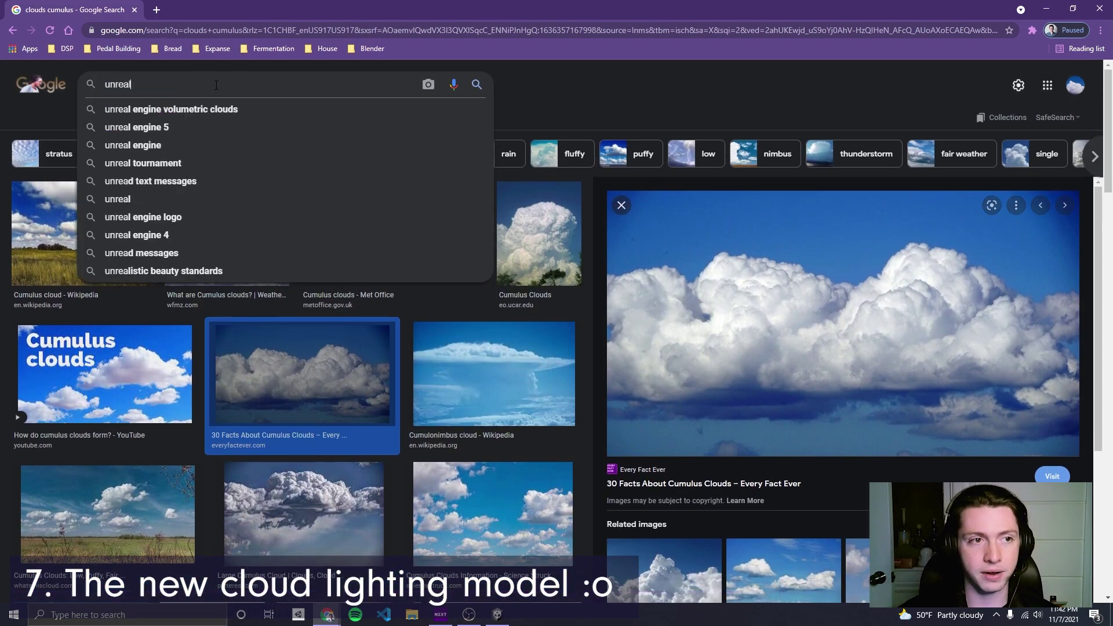
type("clouds")
key("BackSpace")
key("BackSpace")
key("BackSpace")
type("uds")
key("Return")
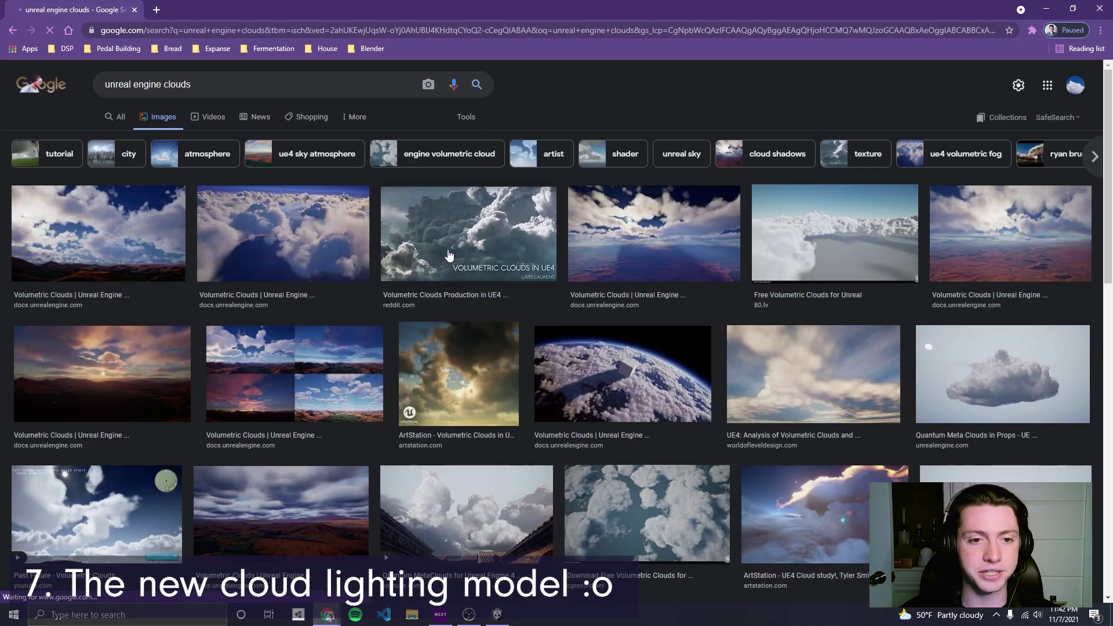
Step: Preview the cgrecord volumetric clouds image and open the Unreal Engine Volumetric Clouds docs page
scroll(348, 273, "down", 3)
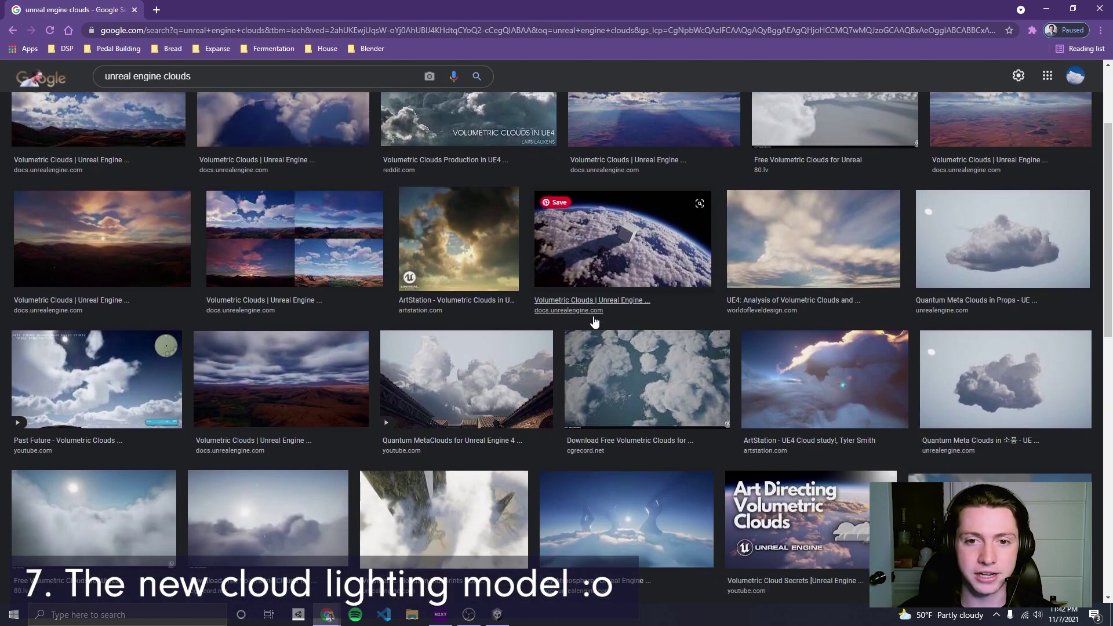
scroll(566, 356, "down", 2)
left_click(567, 356)
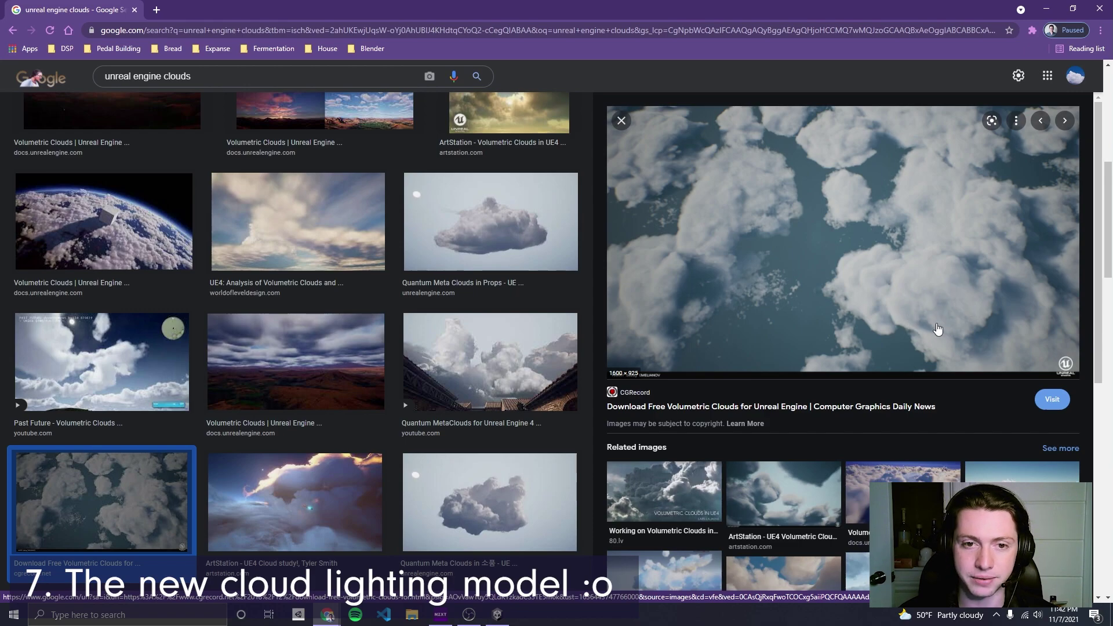
scroll(928, 327, "up", 3)
scroll(932, 329, "down", 5)
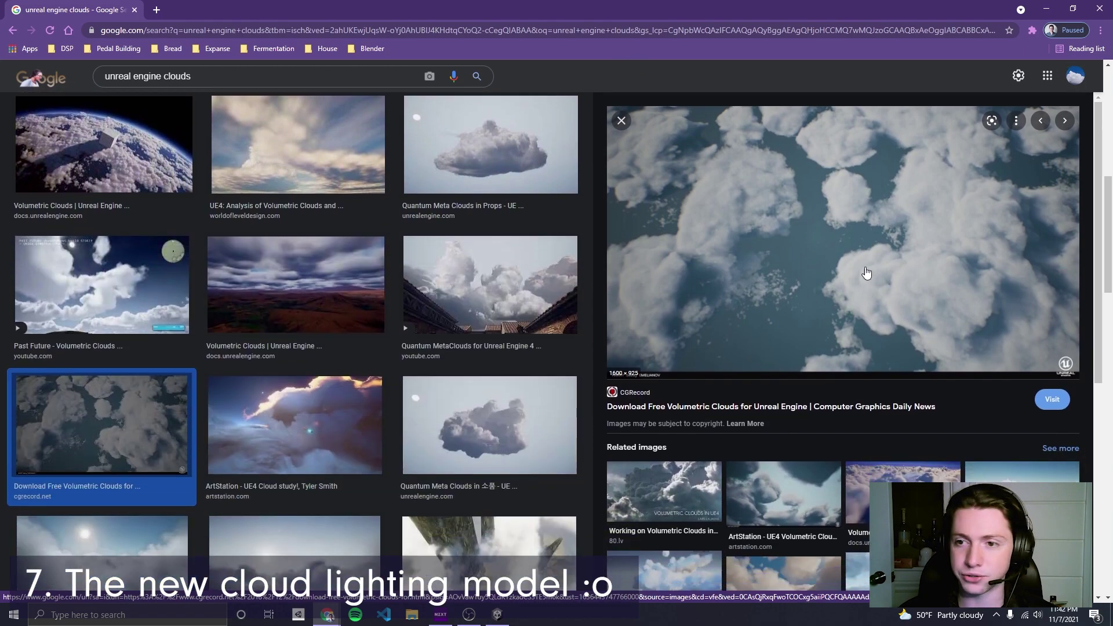
scroll(933, 293, "down", 1)
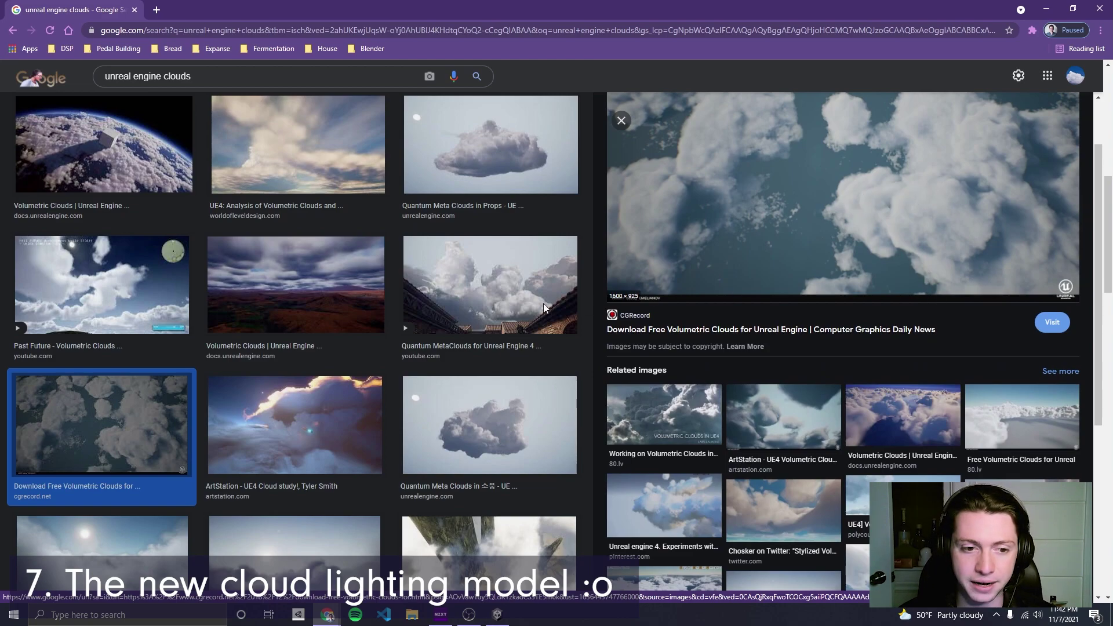
left_click(901, 455)
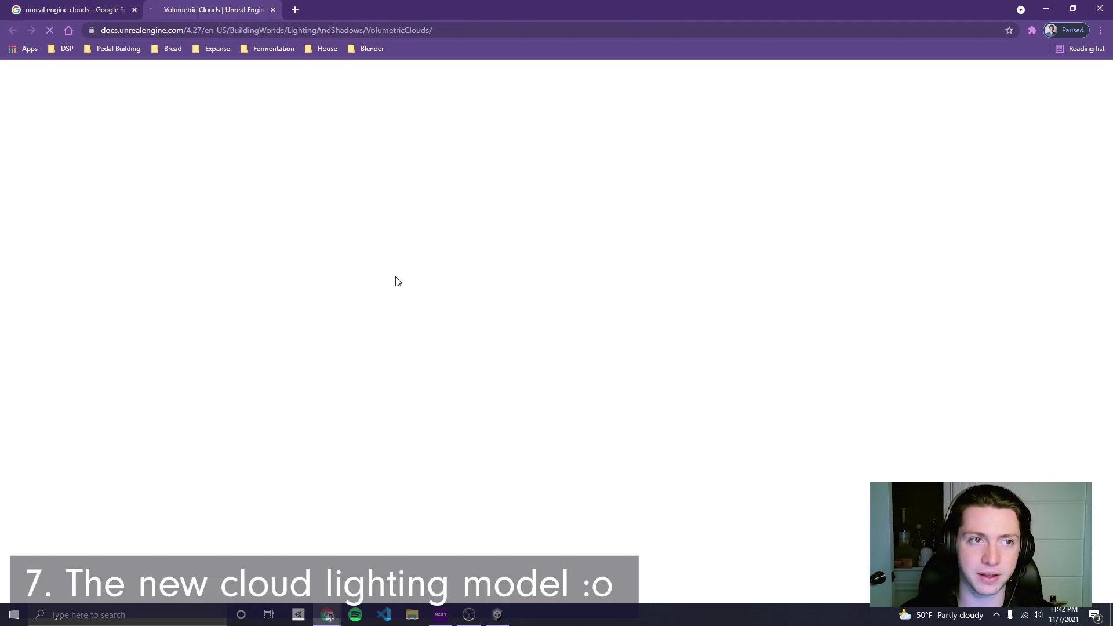
Step: Scroll through the Volumetric Clouds docs, comparing clouds with and without ambient occlusion
scroll(421, 271, "down", 8)
scroll(423, 271, "down", 20)
scroll(429, 272, "up", 10)
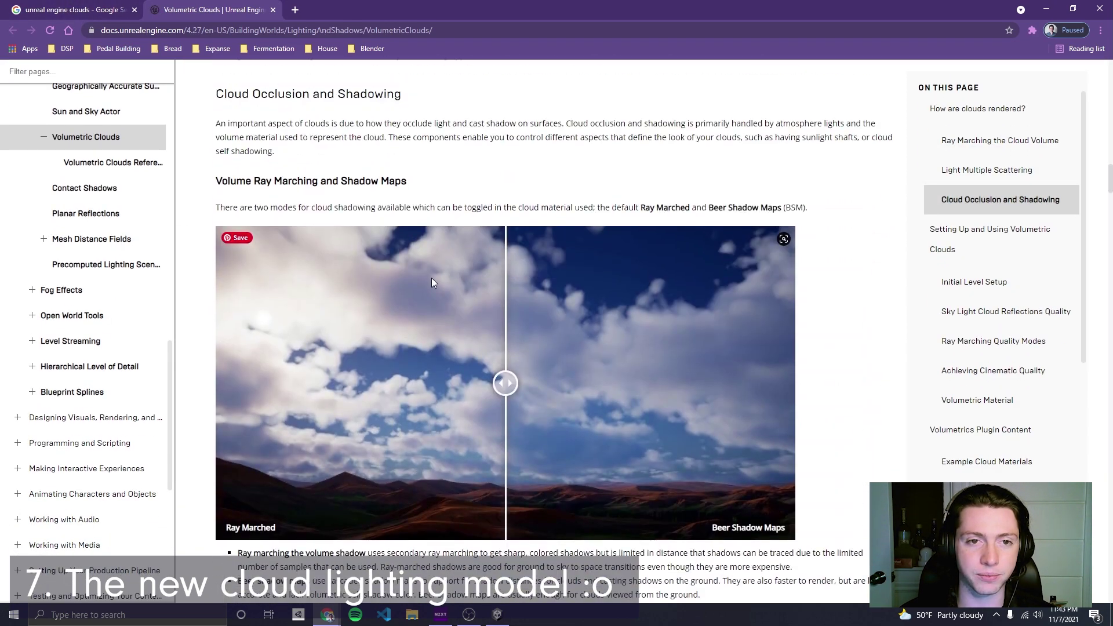
mouse_move(510, 387)
left_mouse_down()
mouse_move(697, 400)
mouse_move(365, 379)
mouse_move(501, 375)
left_mouse_up()
scroll(450, 359, "down", 10)
scroll(450, 359, "down", 15)
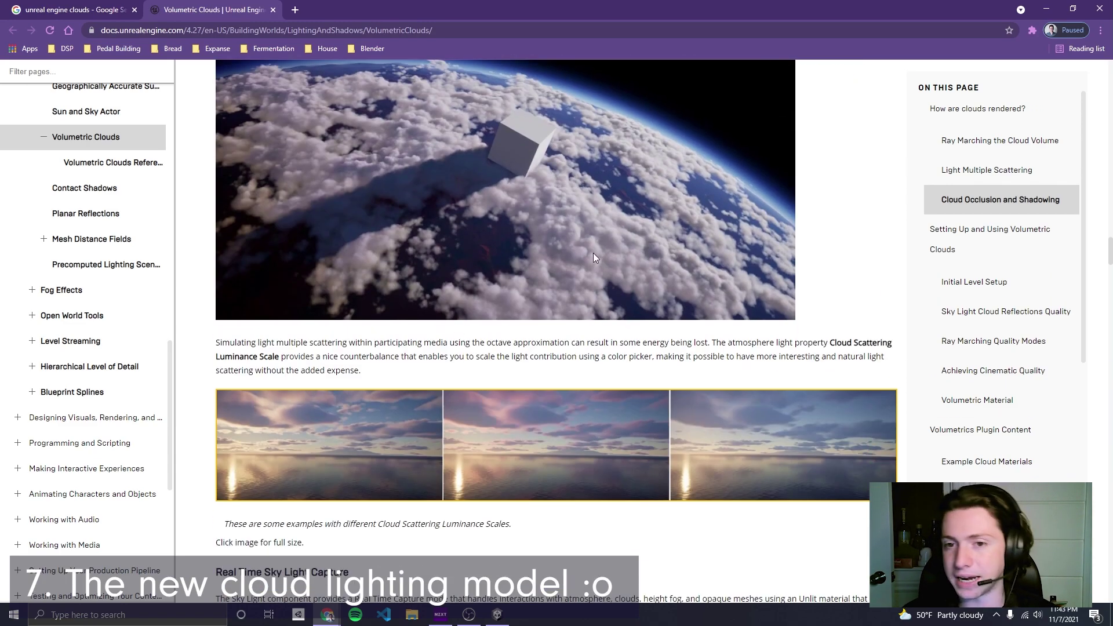
scroll(551, 301, "down", 12)
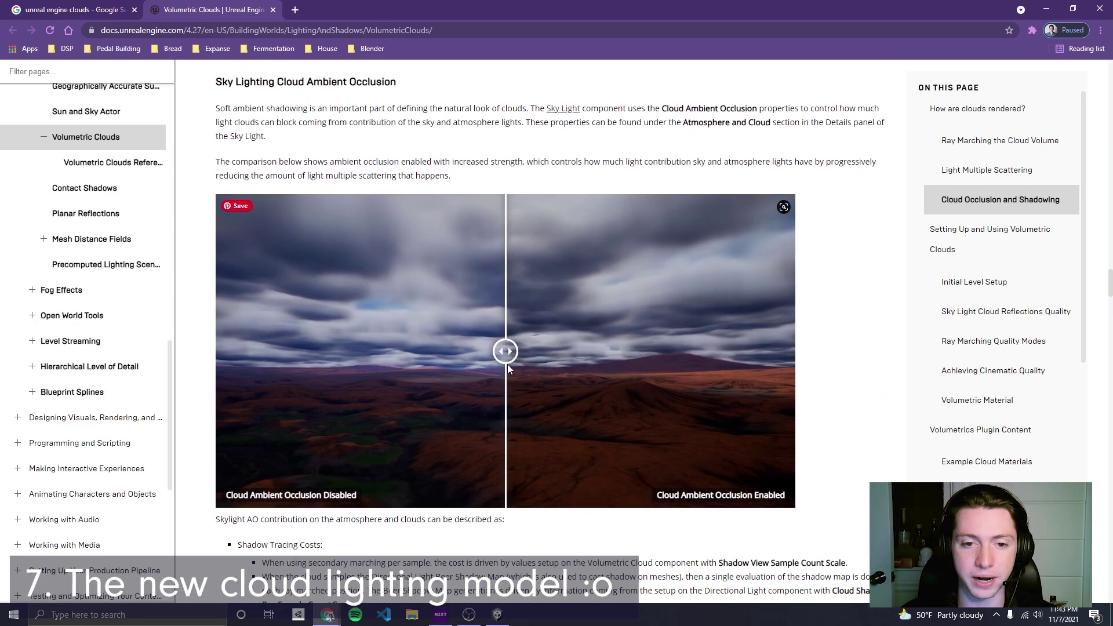
mouse_move(507, 367)
left_mouse_down()
mouse_move(336, 371)
mouse_move(675, 384)
mouse_move(485, 395)
mouse_move(503, 387)
left_mouse_up()
scroll(504, 387, "down", 2)
Step: Search Google Images for plain 'clouds' and preview the 'Using Clouds to Predict the Weather' photo
left_click(62, 6)
double_click(261, 75)
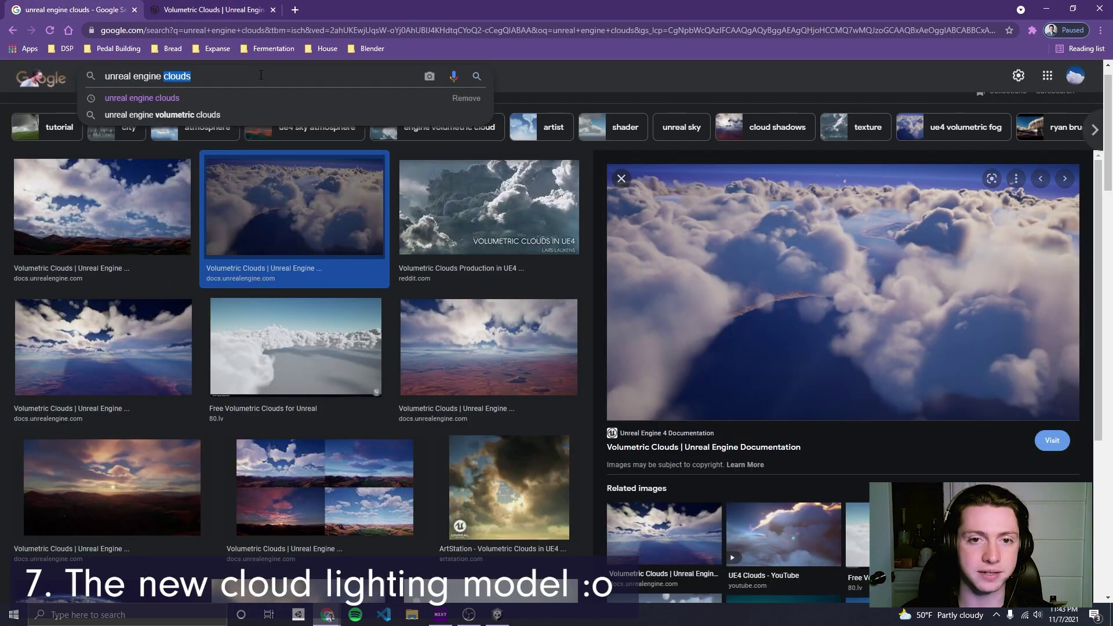
key("BackSpace")
key("BackSpace")
key("BackSpace")
key("BackSpace")
key("BackSpace")
key("BackSpace")
key("BackSpace")
key("BackSpace")
key("BackSpace")
key("BackSpace")
key("BackSpace")
key("BackSpace")
key("BackSpace")
key("BackSpace")
key("BackSpace")
type("clouds")
key("Return")
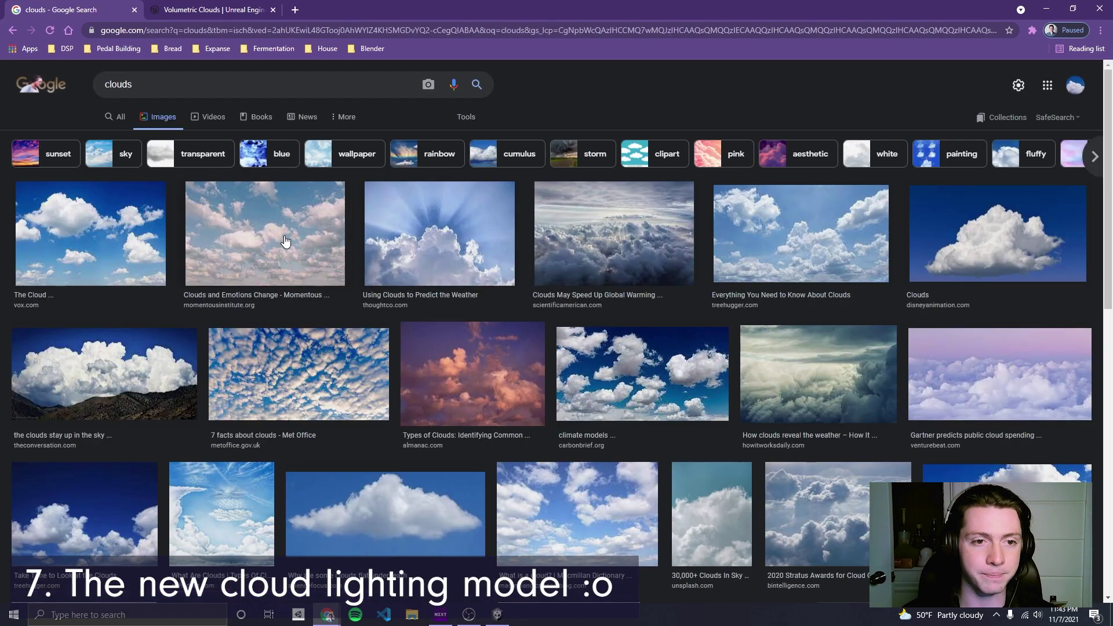
left_click(463, 259)
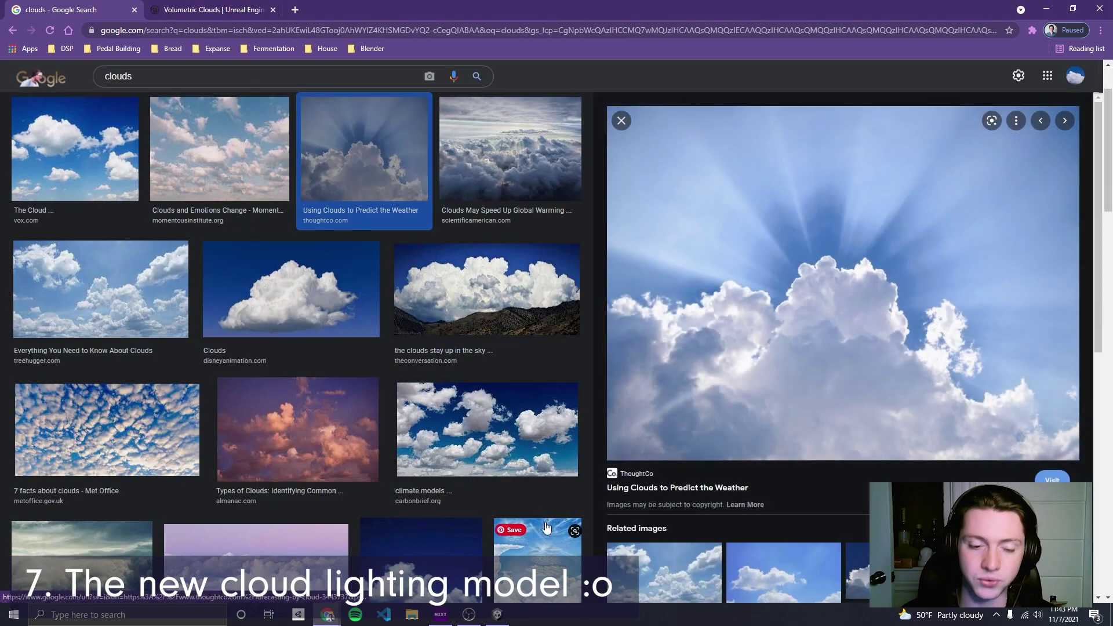
Step: Switch back to Unity, look around the sky, and expand the Cloud Volume's Base Lighting foldout
left_click(497, 616)
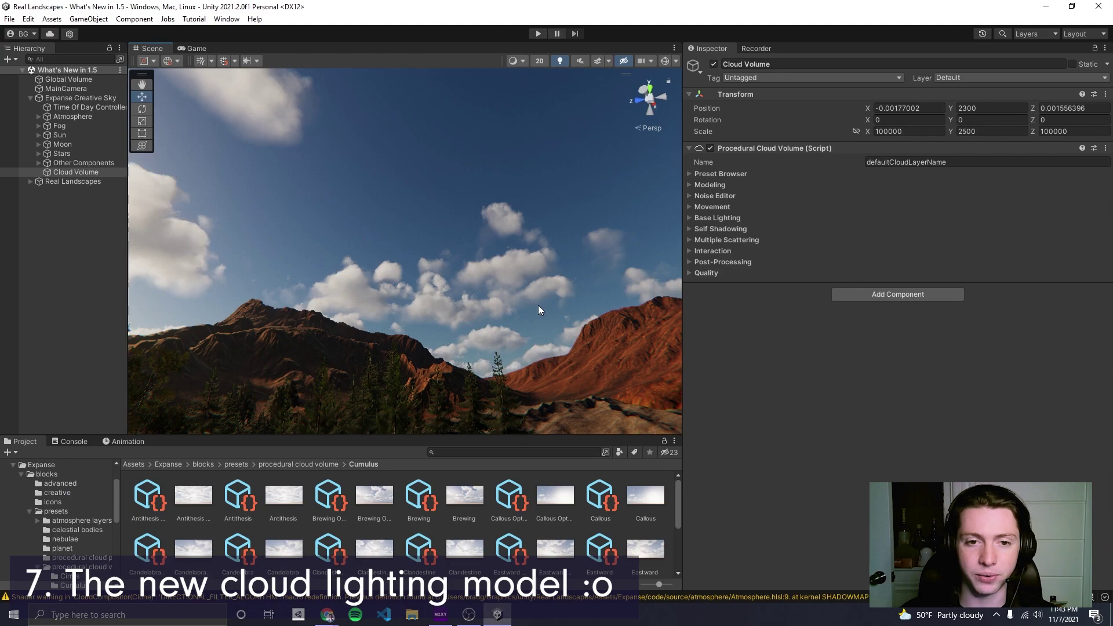
right_click_drag(538, 305, 436, 299)
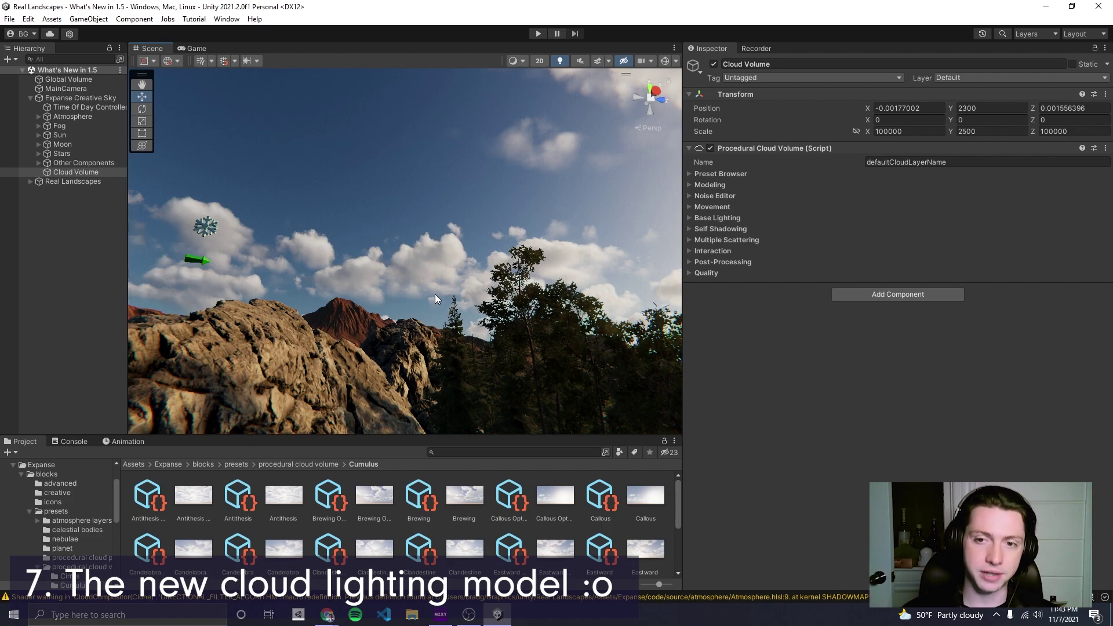
left_click(735, 218)
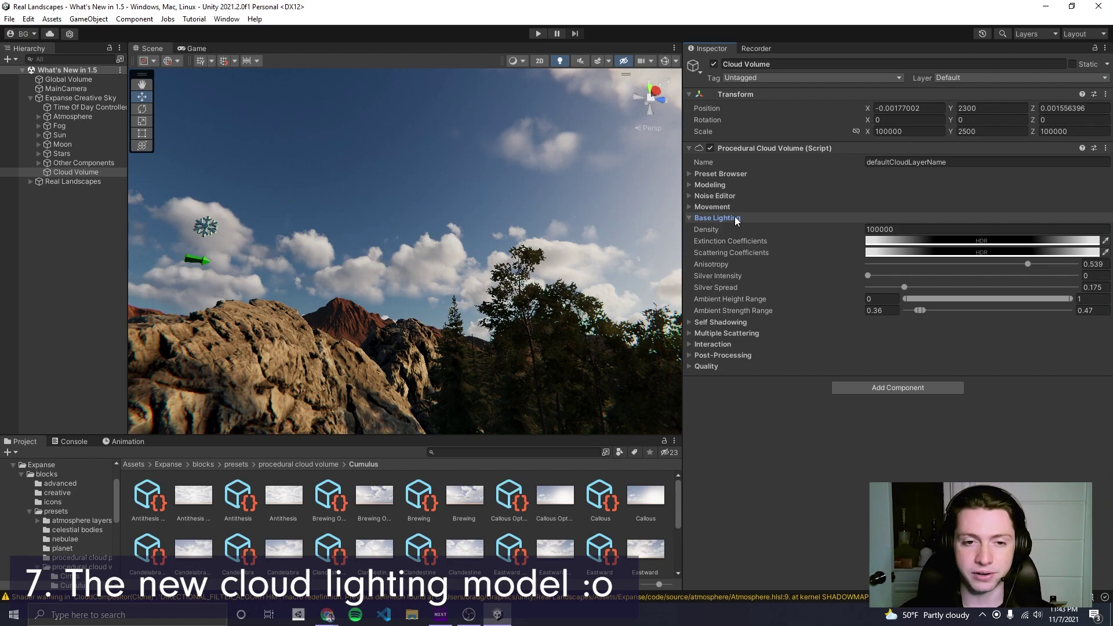
Step: Try cloud Density at 10000, then restore it to 100000 and save the scene
key("alt")
left_click_drag(422, 254, 476, 256, "alt")
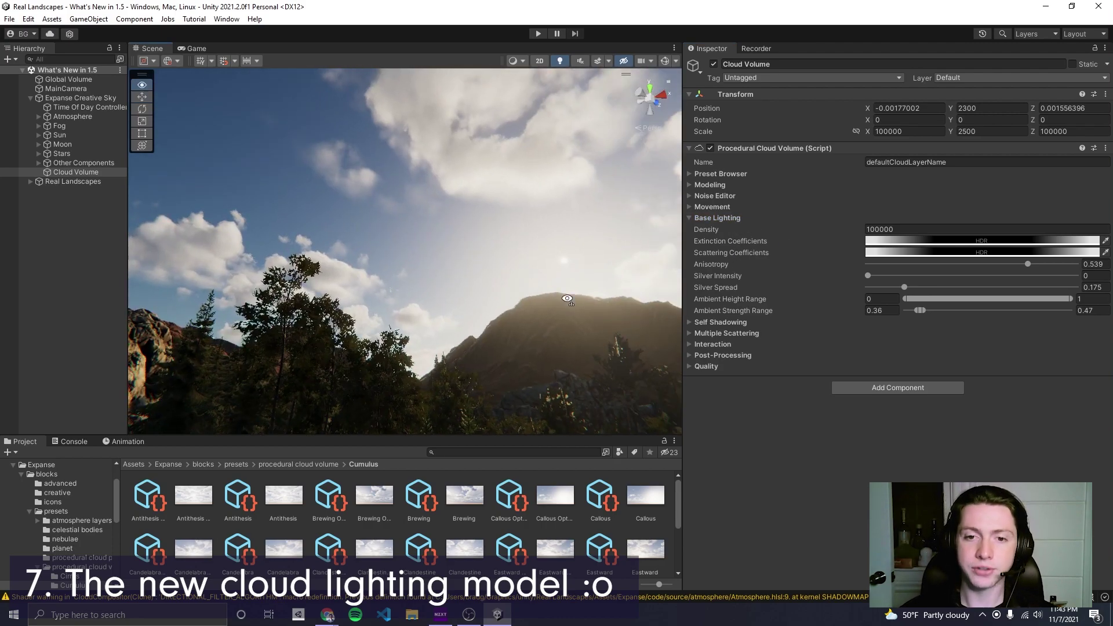
left_click_drag(569, 300, 607, 301, "alt")
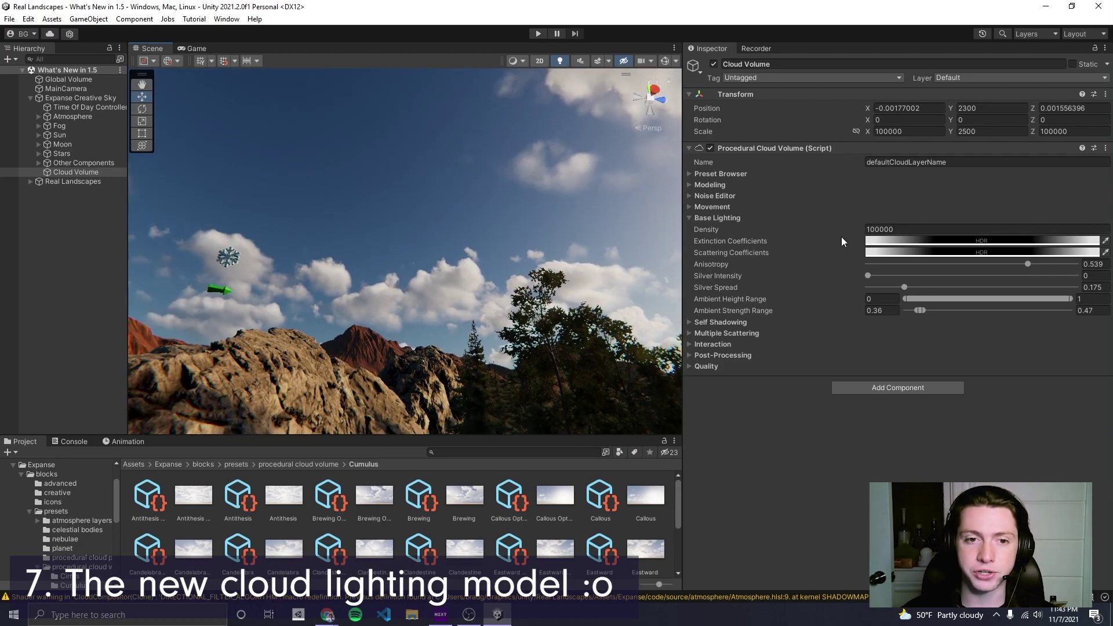
left_click_drag(867, 230, 872, 231)
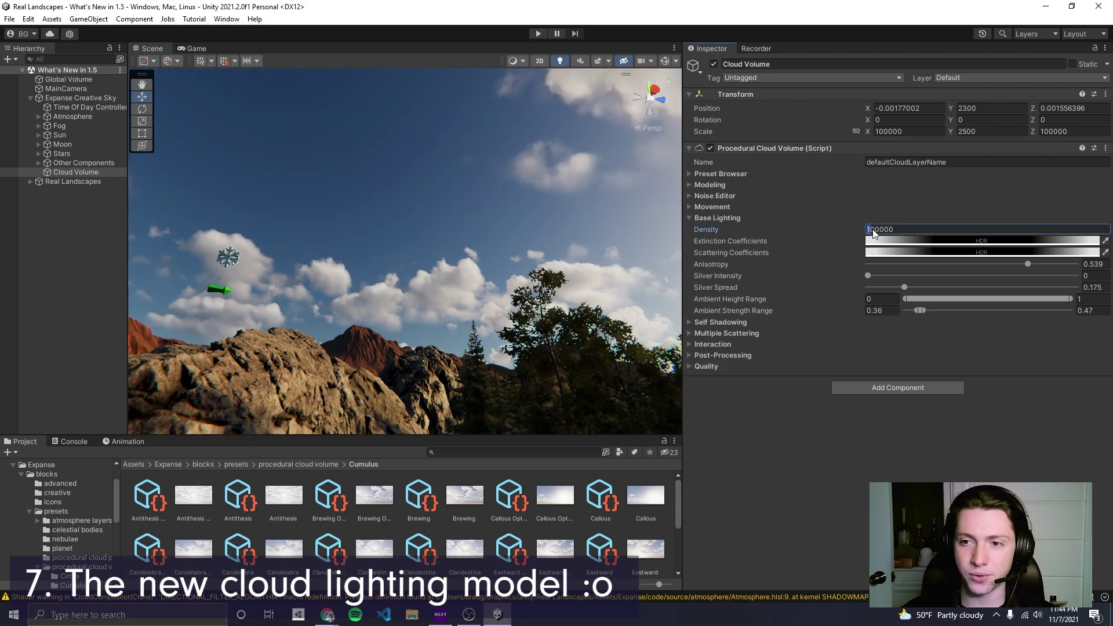
key("Delete")
left_click_drag(322, 294, 495, 293, "alt")
key("ctrl+s")
left_click(869, 230)
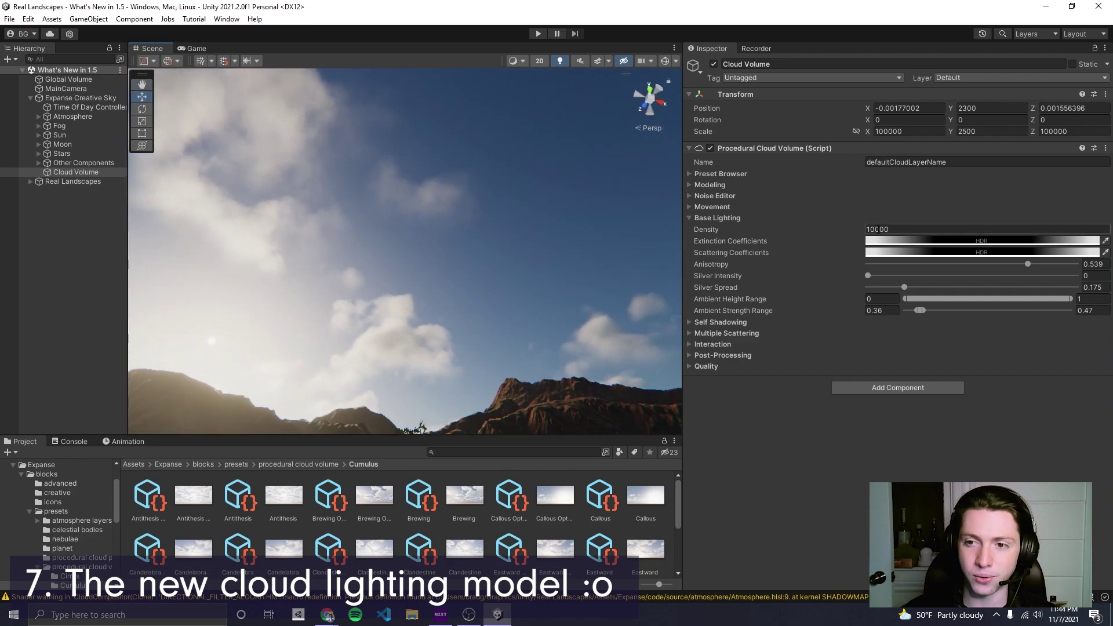
type("0")
key("Return")
left_click_drag(441, 267, 1043, 270, "alt")
key("ctrl+s")
Step: Set Anisotropy to 0.656 and Ambient Strength Range to 0.41–0.52, save, and collapse Base Lighting
left_click_drag(497, 278, 584, 293, "alt")
key("ctrl+s")
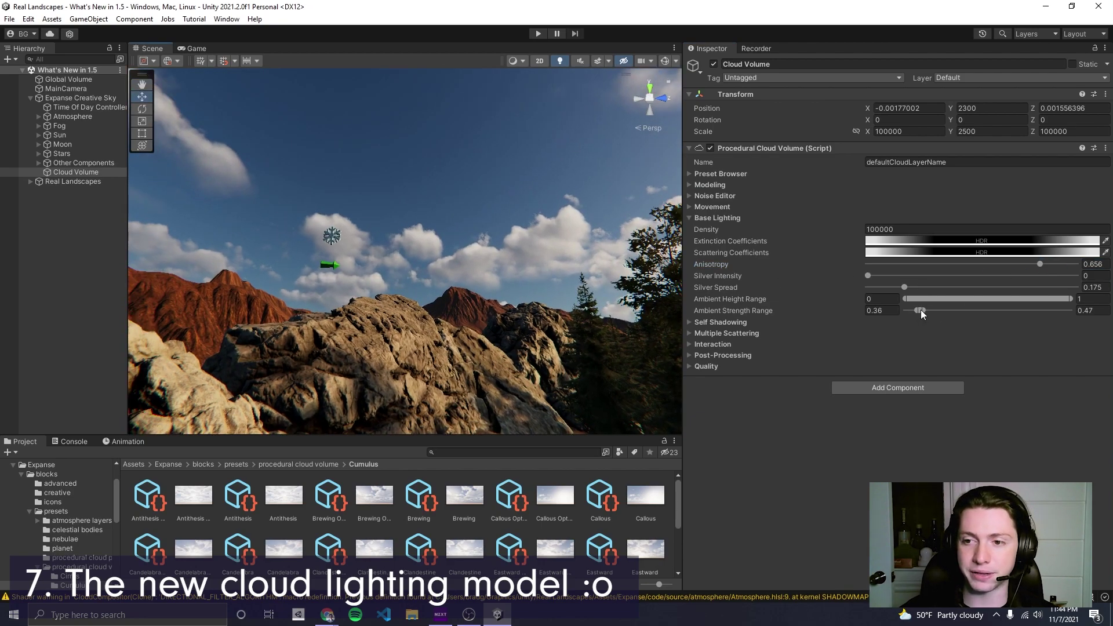
mouse_move(920, 310)
left_mouse_down()
mouse_move(942, 310)
mouse_move(923, 314)
left_mouse_up()
right_click_drag(414, 277, 461, 269)
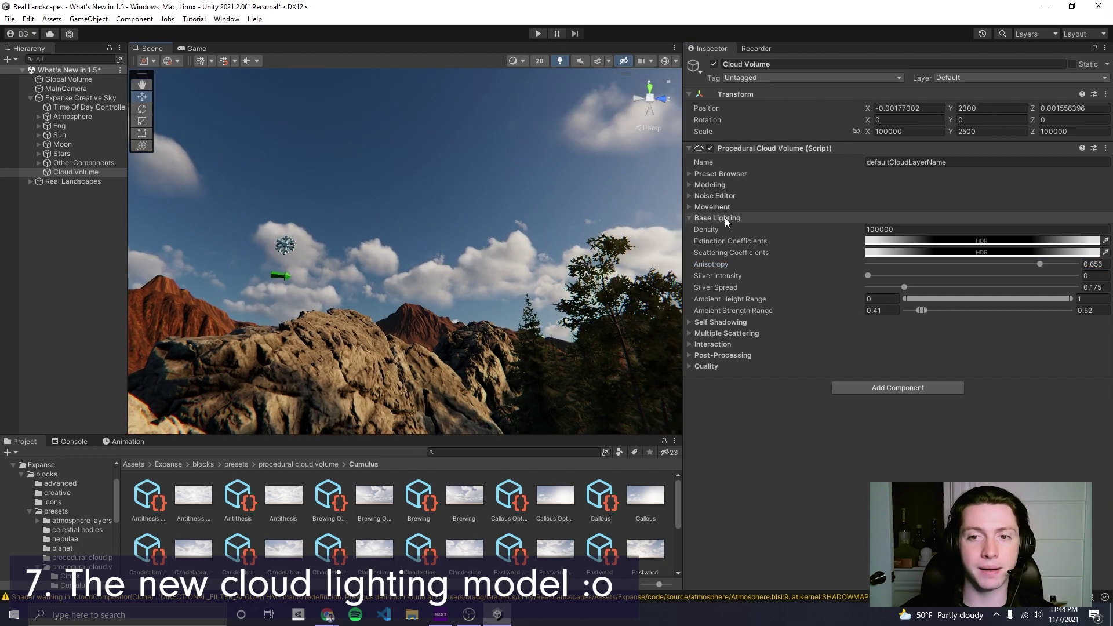
key("ctrl+s")
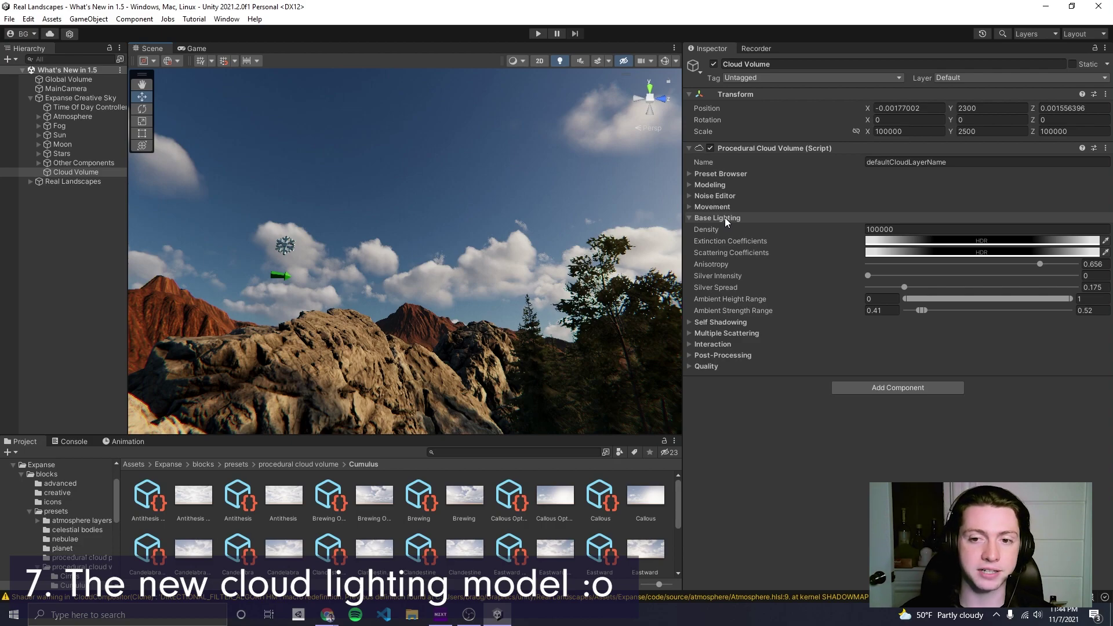
left_click(725, 218)
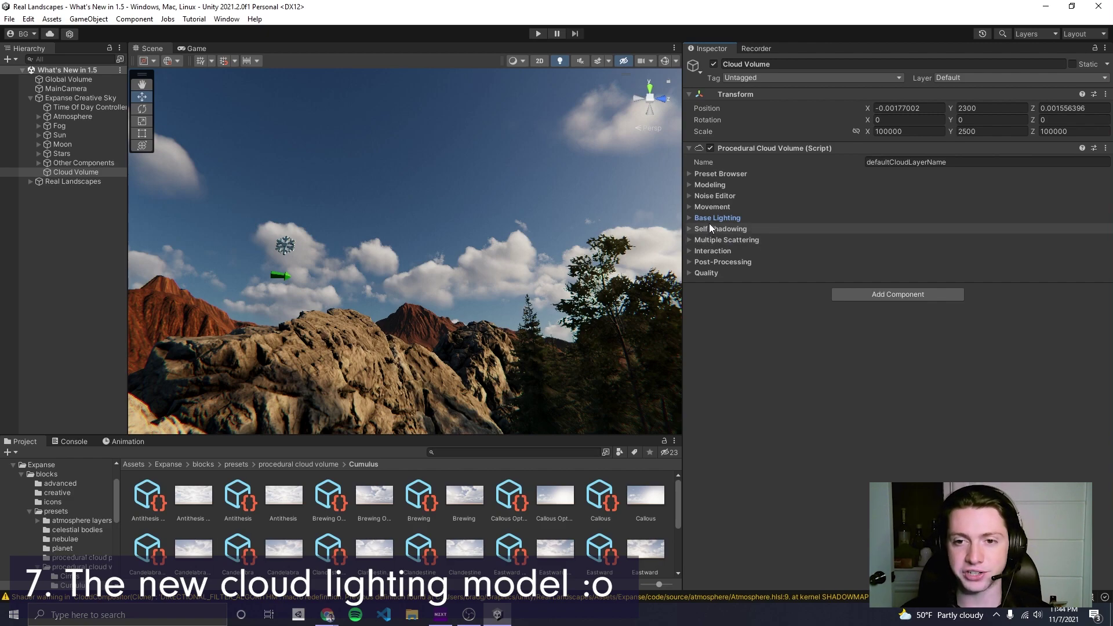
Step: Expand Self Shadowing, turn off High Quality Shadows, and save the scene
left_click(710, 227)
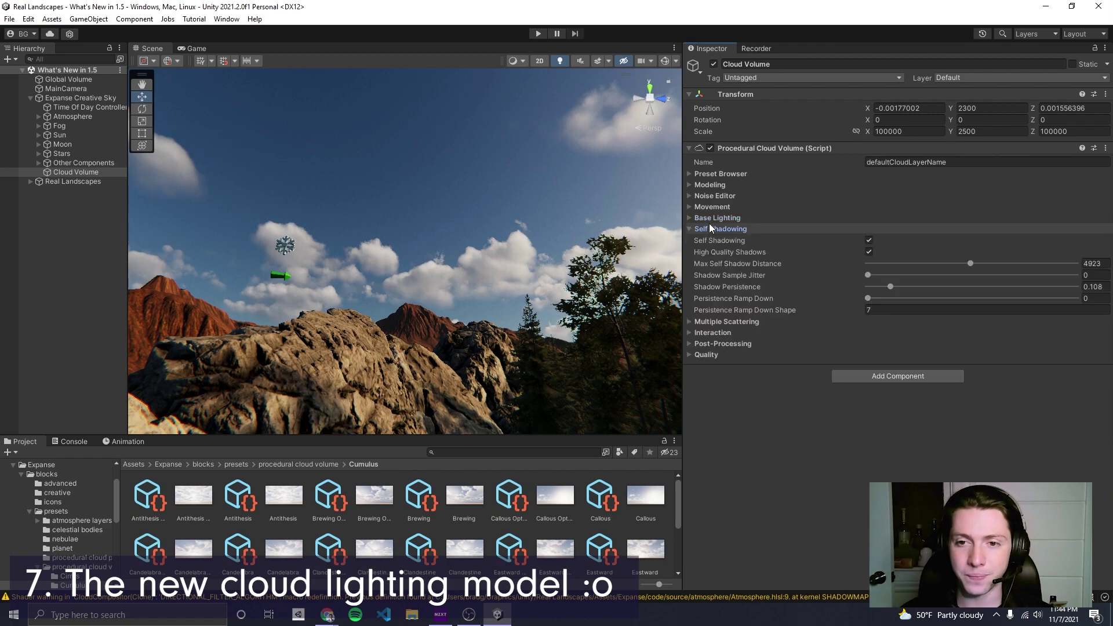
left_click(869, 251)
right_click_drag(538, 251, 574, 237)
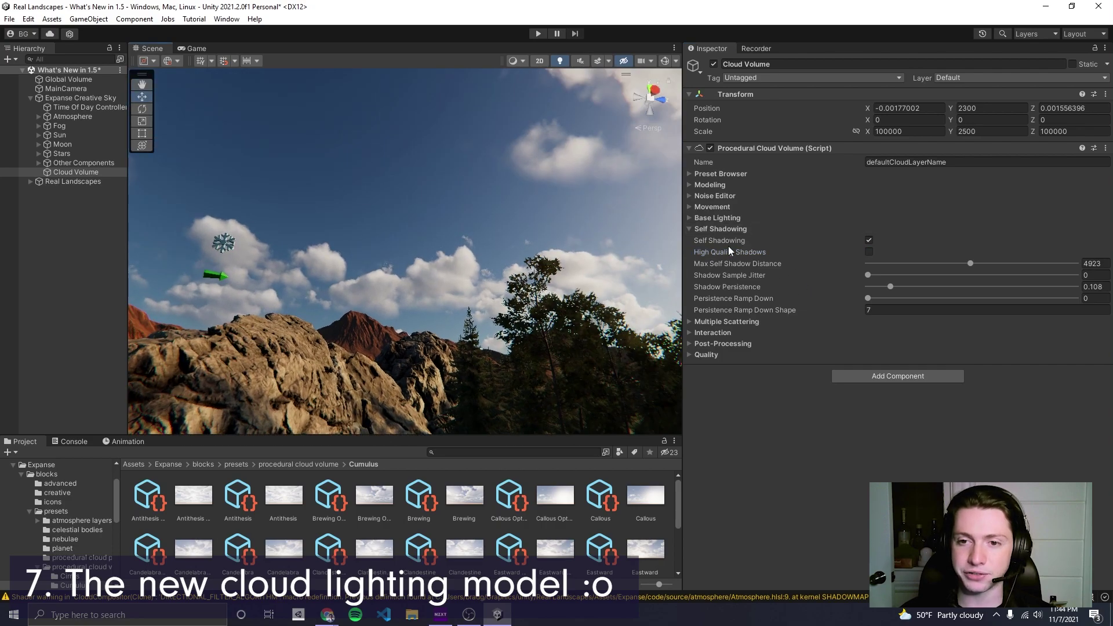
key("ctrl+s")
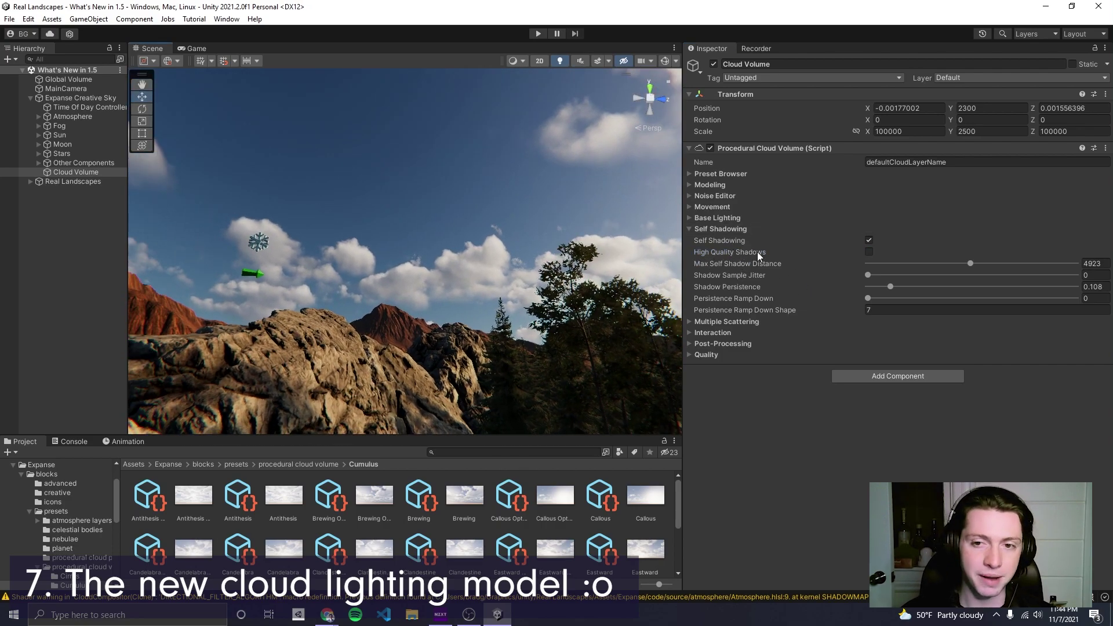
Step: Toggle cloud self-shadowing off and back on, then raise Shadow Persistence to 0.128
right_click_drag(575, 225, 619, 243)
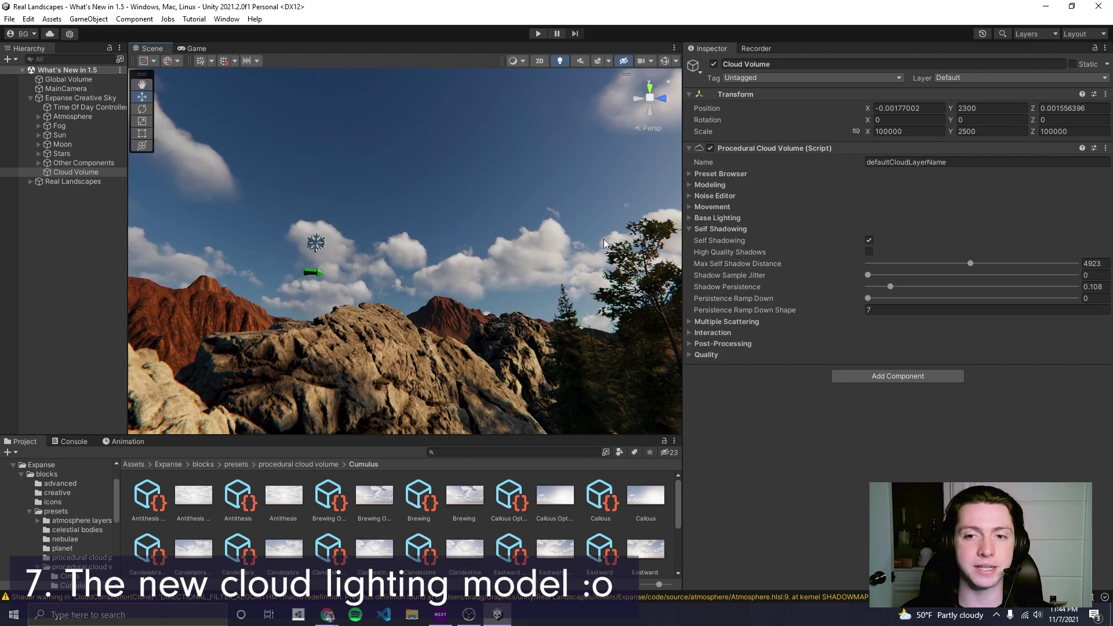
left_click(869, 240)
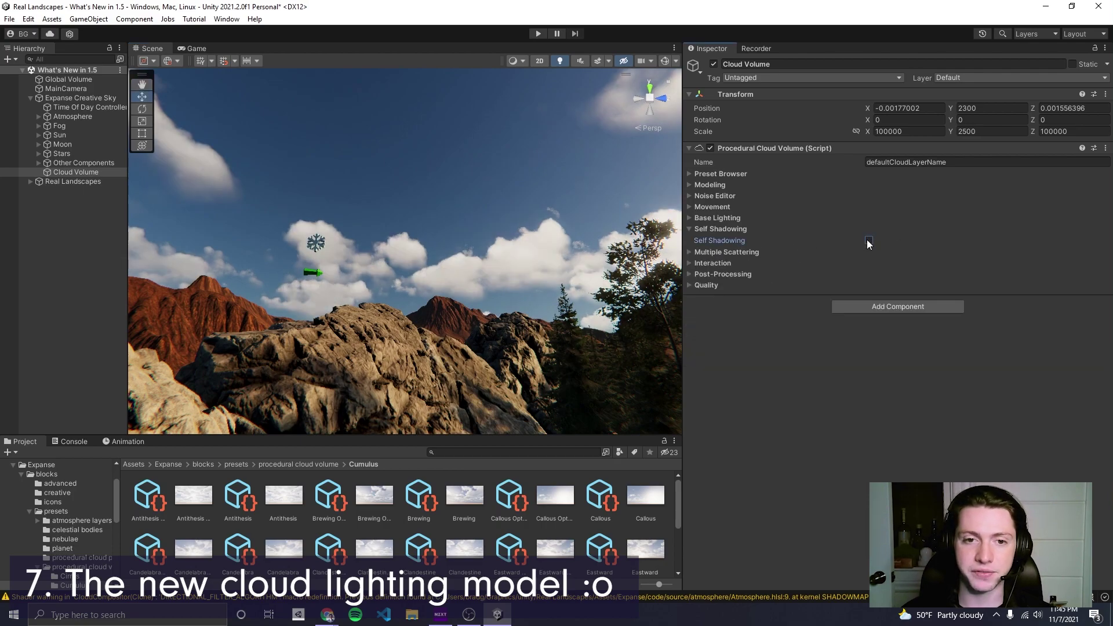
right_click_drag(667, 232, 496, 272)
key("ctrl+s")
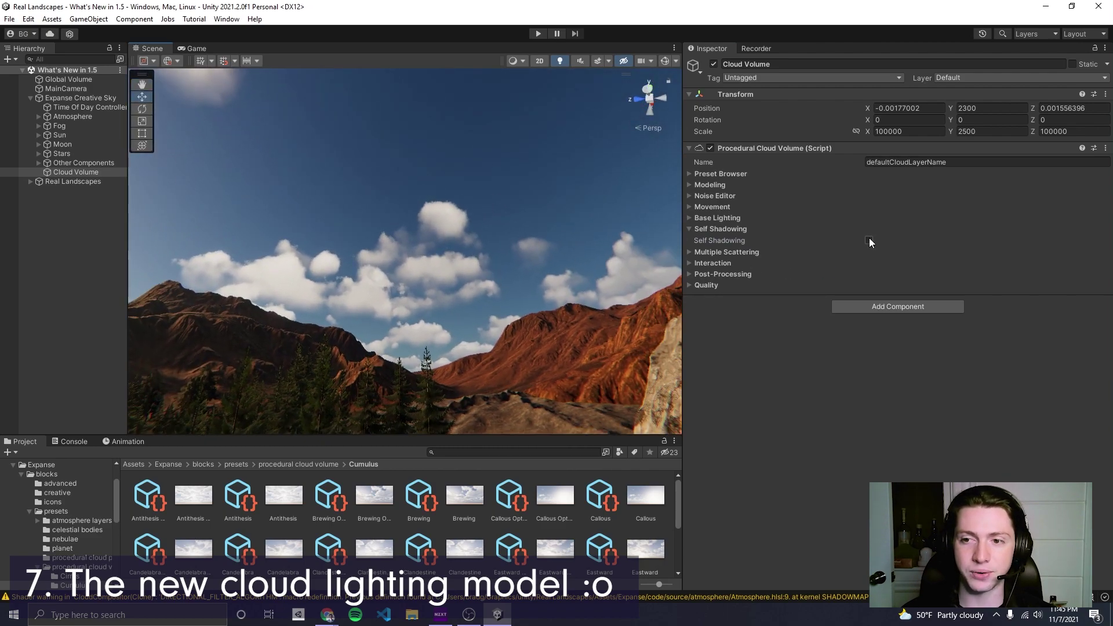
left_click(869, 240)
right_click_drag(561, 266, 634, 284)
mouse_move(895, 284)
left_mouse_down()
mouse_move(1060, 290)
mouse_move(897, 287)
mouse_move(895, 298)
mouse_move(964, 301)
mouse_move(855, 305)
mouse_move(896, 294)
mouse_move(1088, 296)
mouse_move(854, 294)
left_mouse_up()
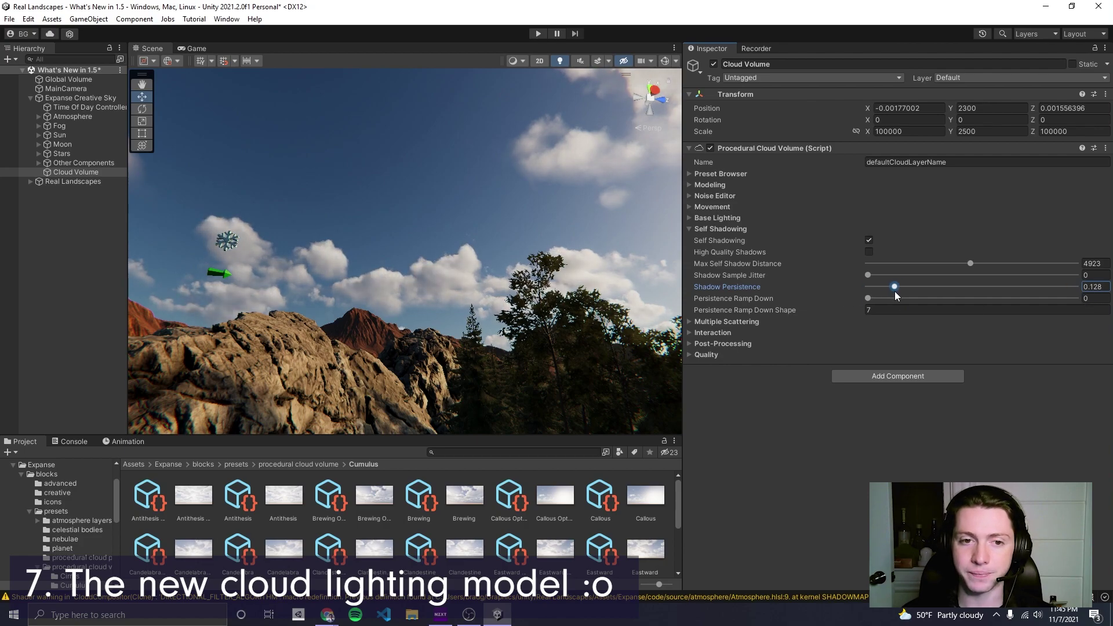
left_click(721, 229)
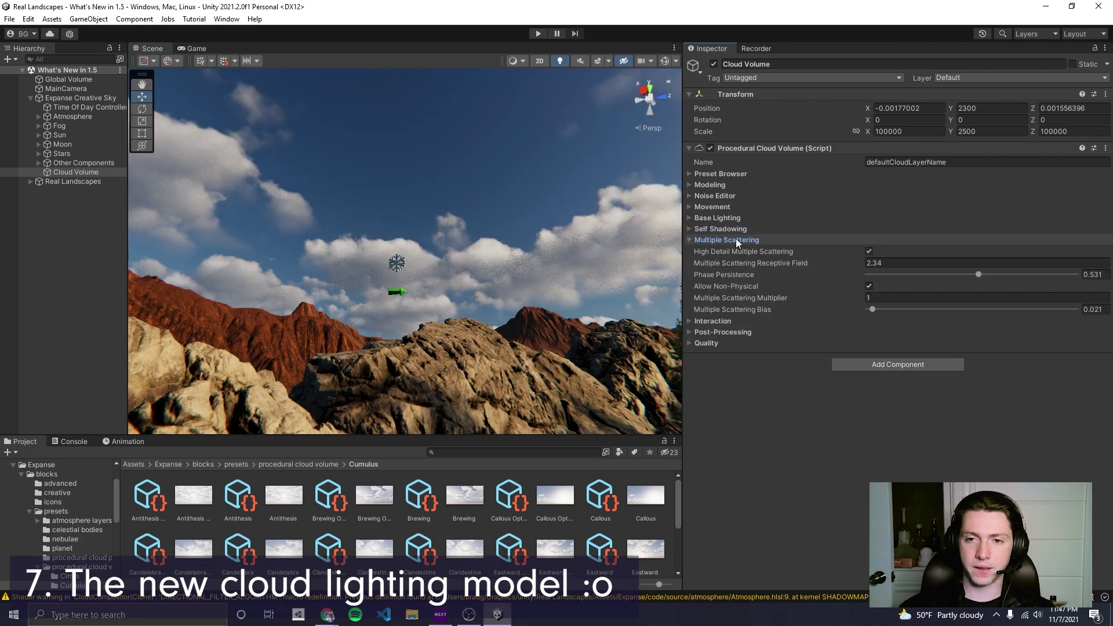
Step: Reopen Multiple Scattering and scrub the Receptive Field from 2.71 toward 4.11
left_click(736, 243)
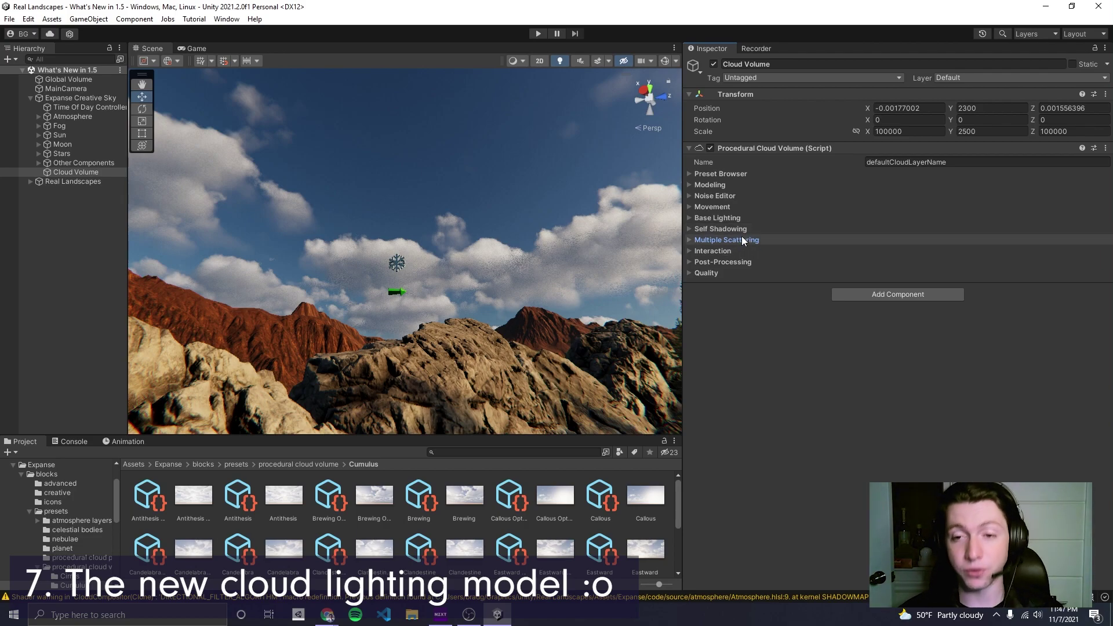
left_click(738, 239)
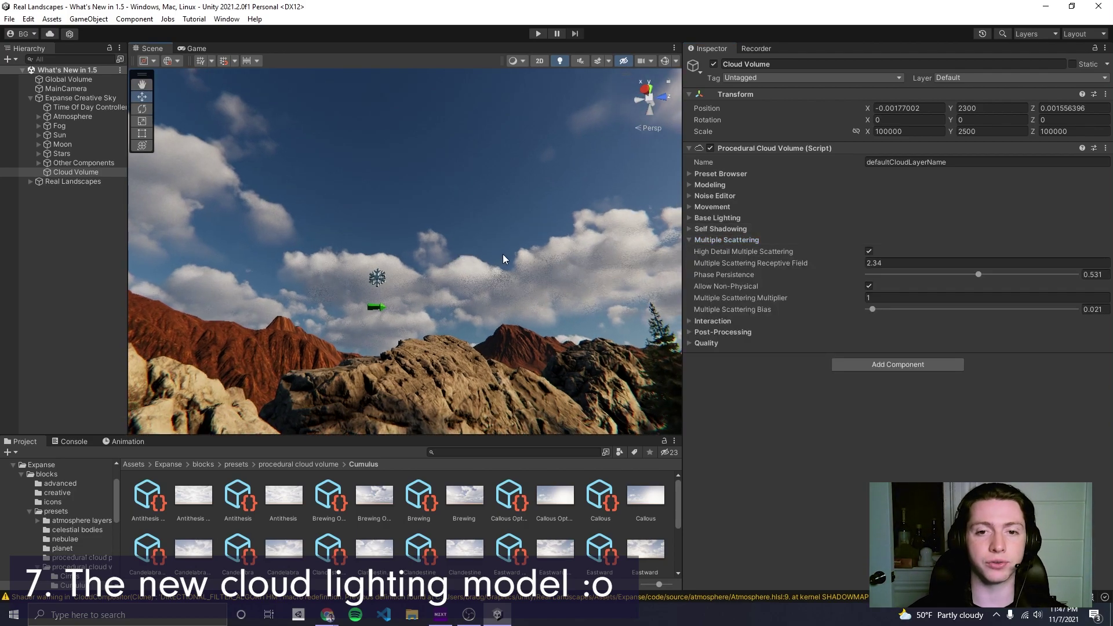
right_click_drag(503, 259, 490, 272)
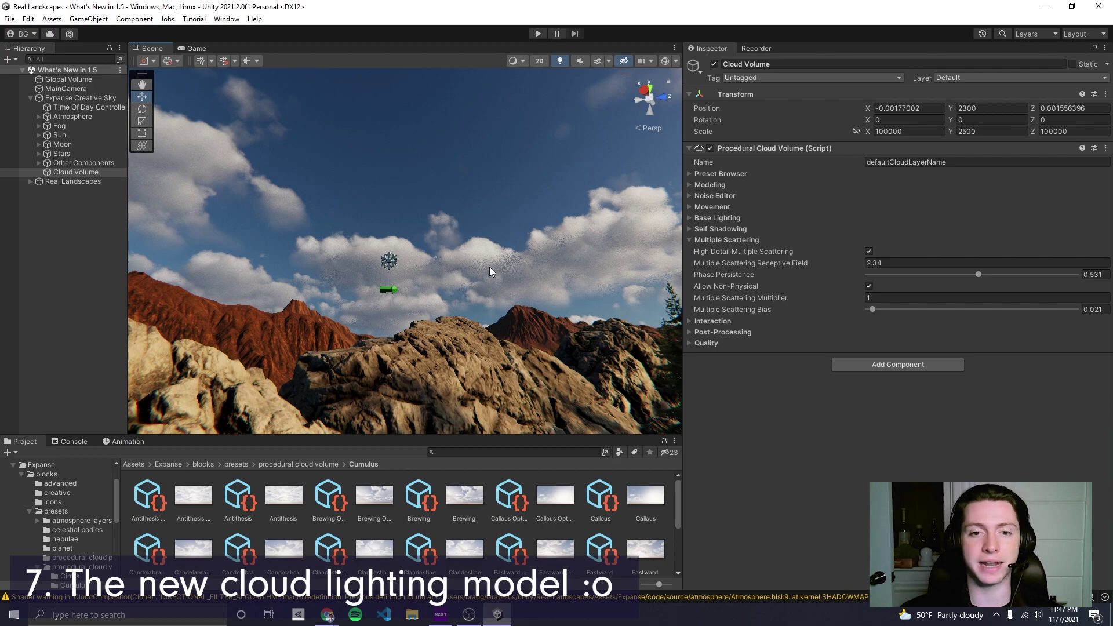
right_click_drag(490, 268, 495, 203)
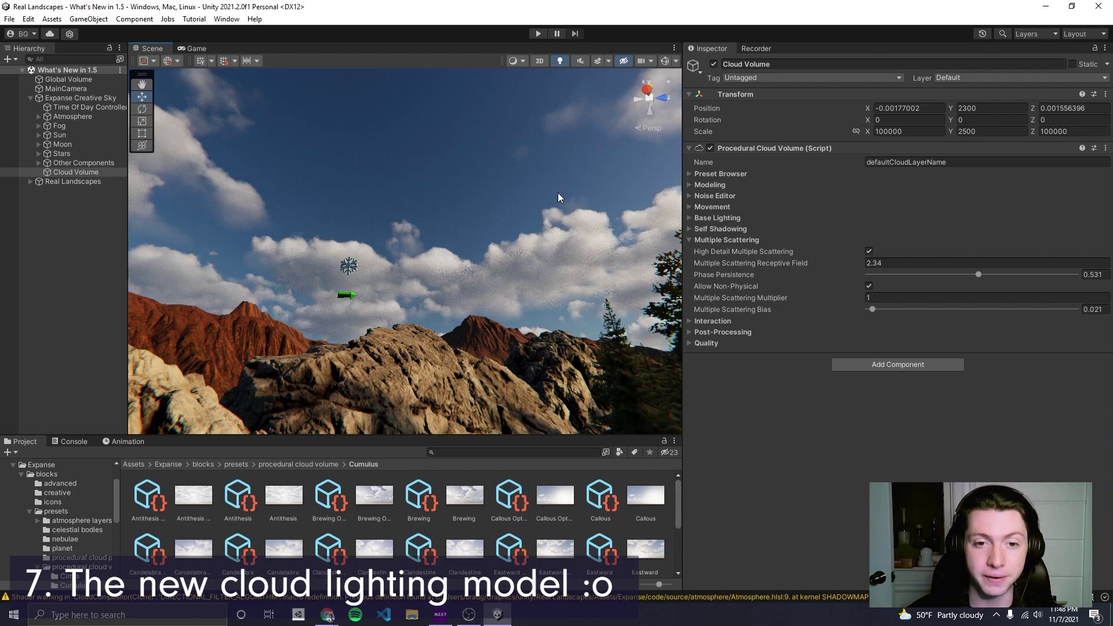
right_click_drag(495, 200, 550, 195)
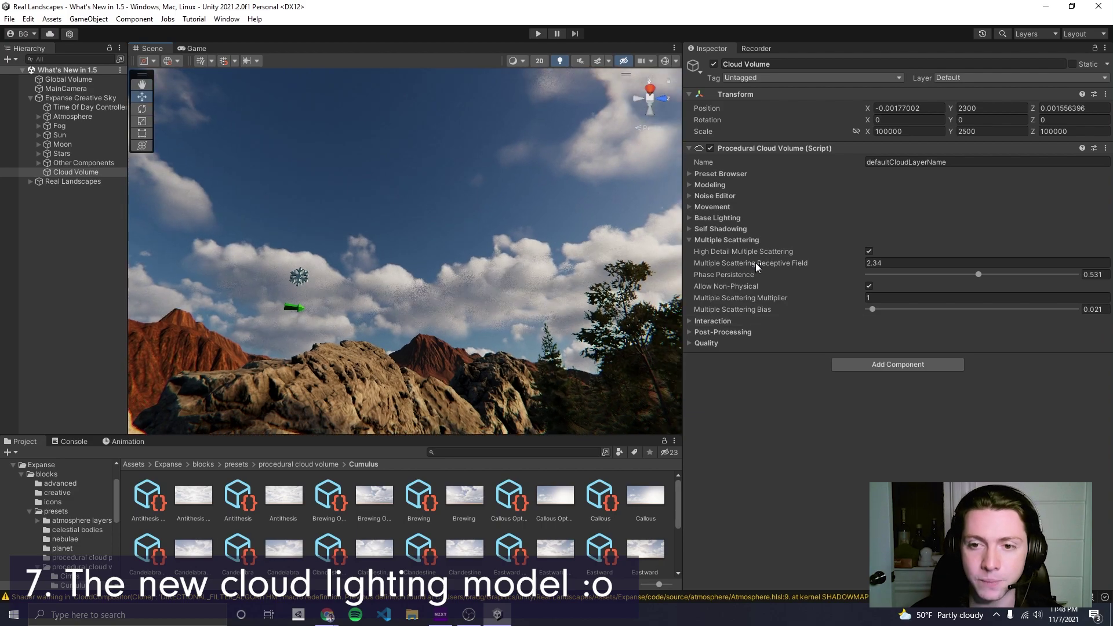
right_click_drag(677, 264, 534, 249)
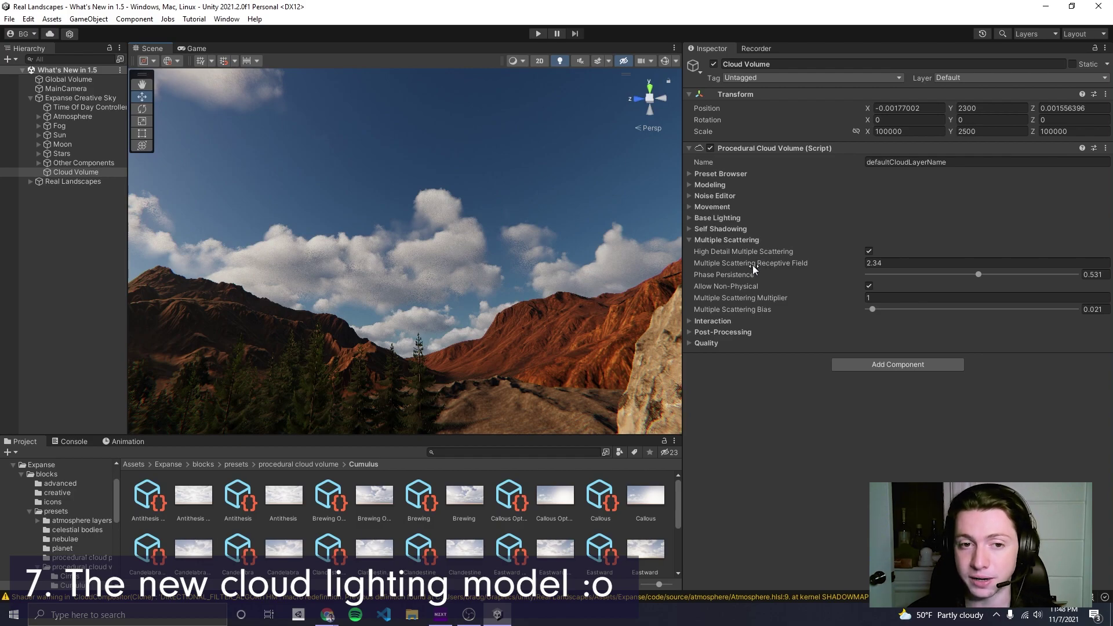
mouse_move(753, 264)
left_mouse_down()
mouse_move(770, 263)
mouse_move(717, 267)
mouse_move(812, 271)
mouse_move(764, 266)
left_mouse_up()
left_click(571, 238, "alt")
left_click_drag(571, 239, 758, 263, "alt")
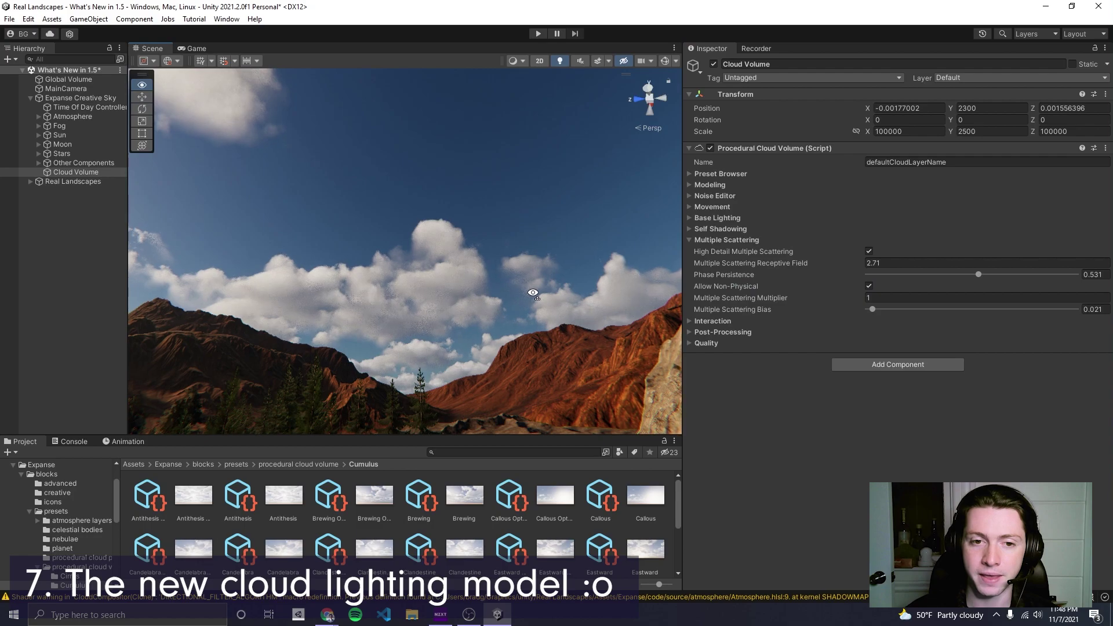
Step: Nudge the Multiple Scattering Bias to 0.024 and save the scene
left_click_drag(873, 309, 876, 311)
right_click_drag(464, 261, 507, 264)
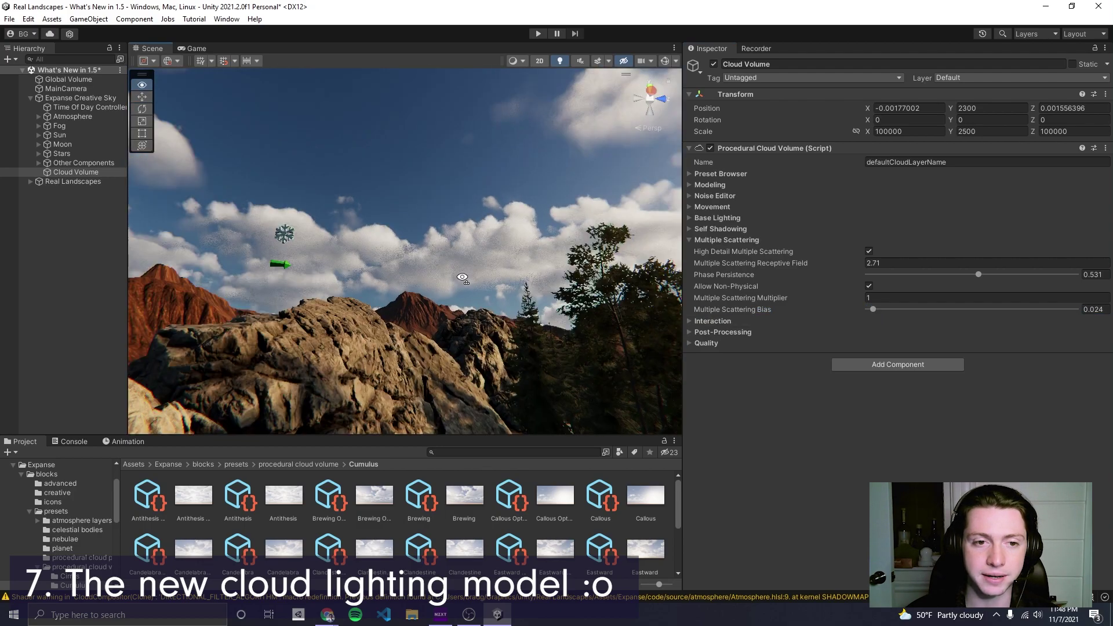
right_click_drag(459, 281, 642, 268)
key("ctrl+s")
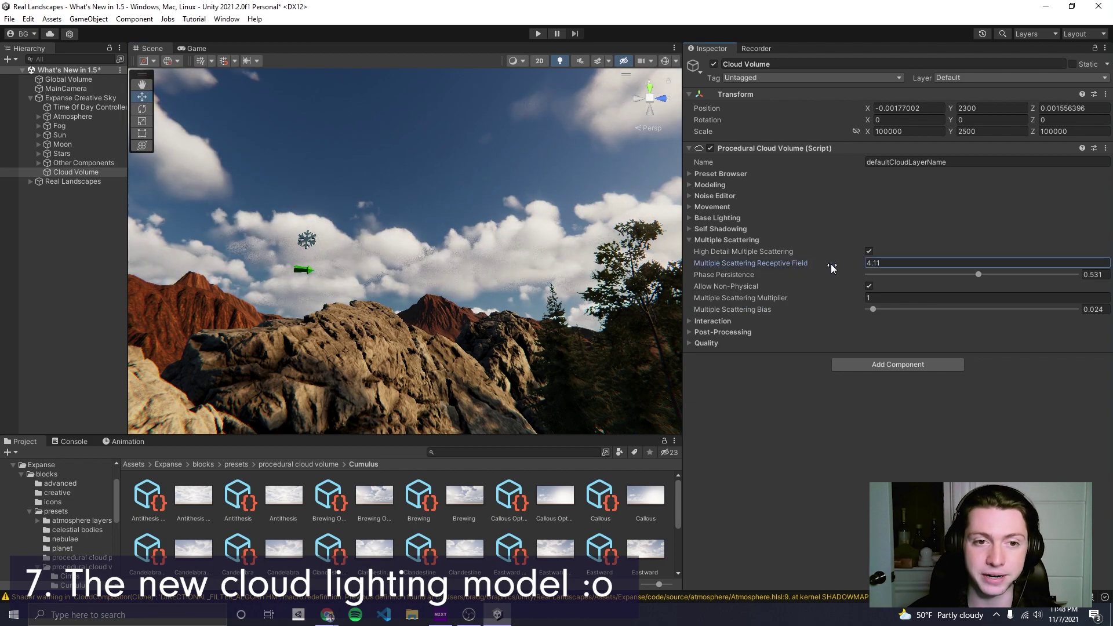